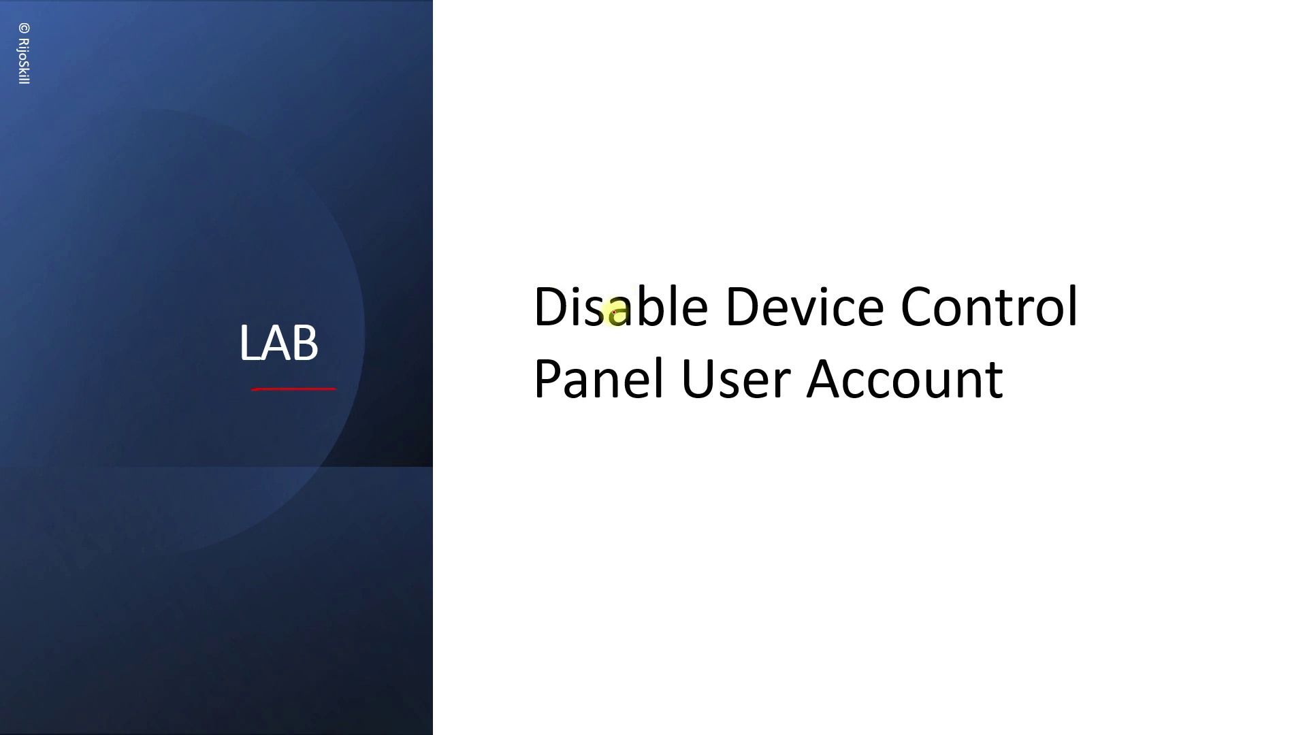
# - Underline both title lines, 'Disable Device Control' and 'Panel User Account', with the red pen
pyautogui.moveTo(531, 334); pyautogui.dragTo(1101, 333)
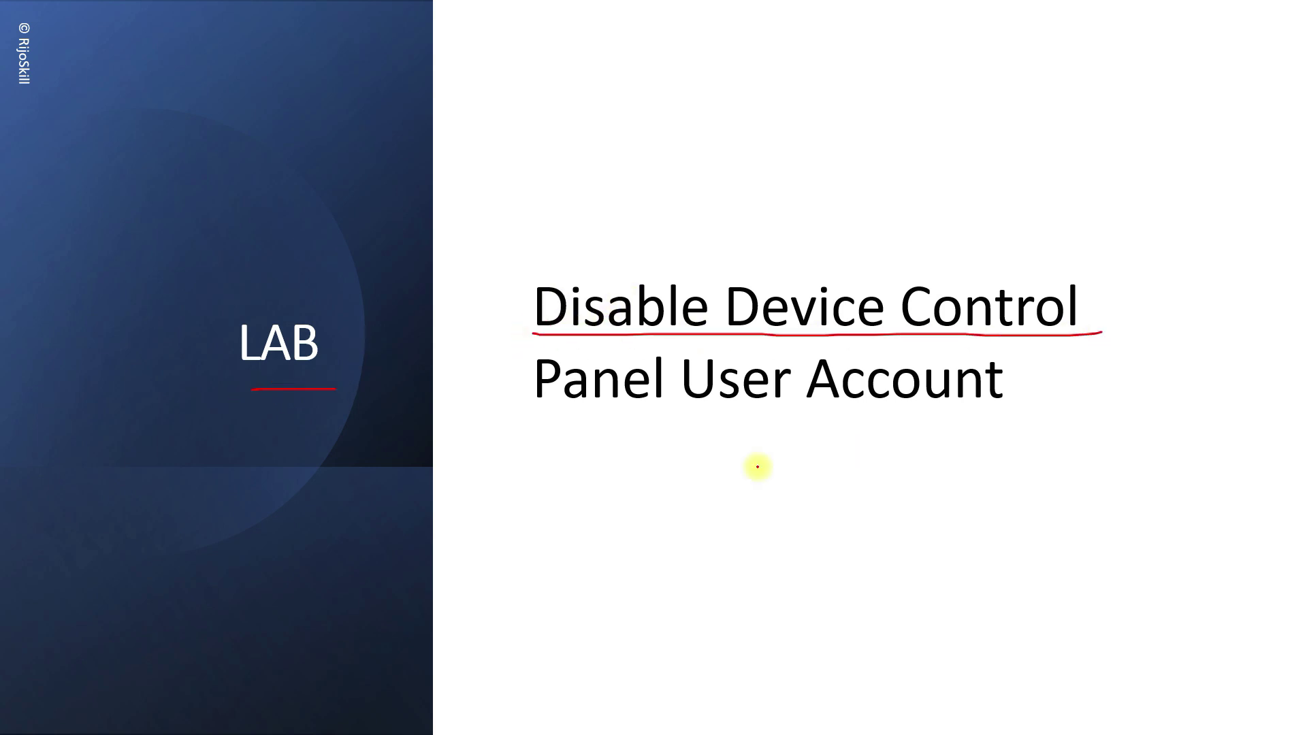
pyautogui.moveTo(580, 433); pyautogui.dragTo(1007, 434)
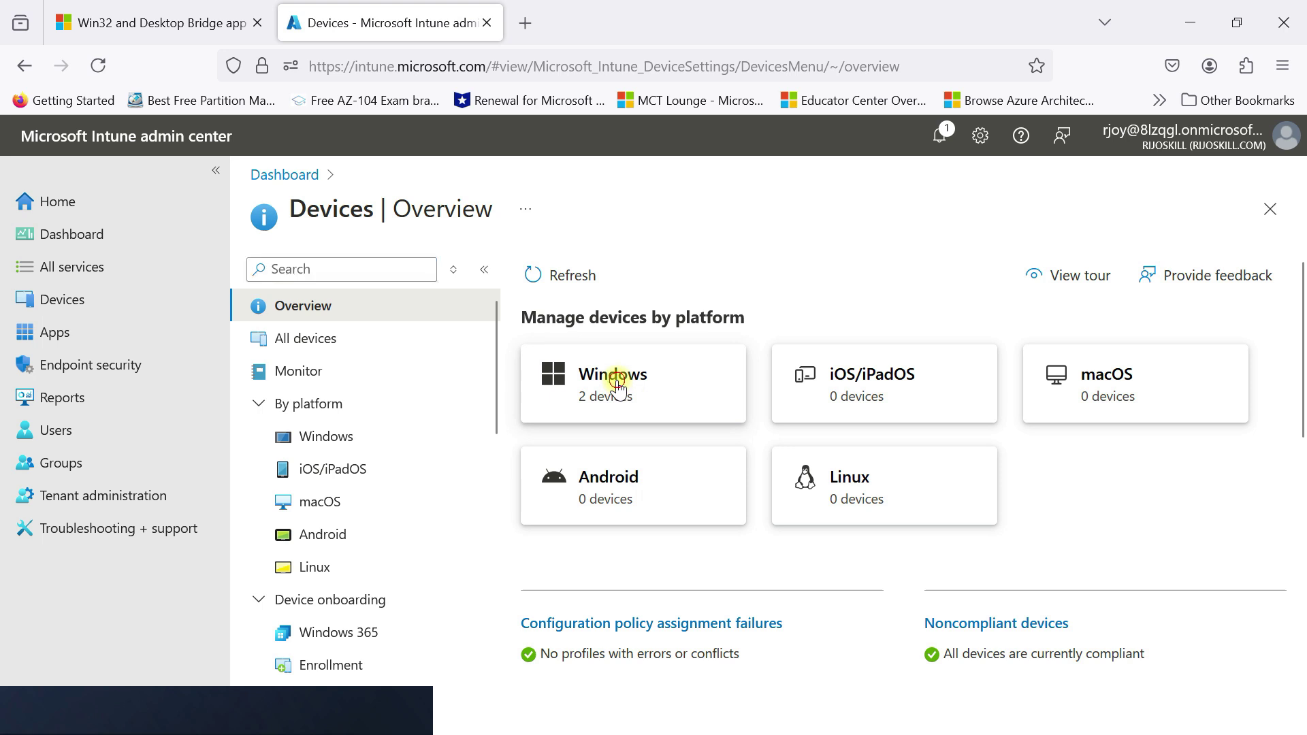
# - Open the Windows devices list and widen the Device name and Primary user UPN columns
pyautogui.click(617, 384)
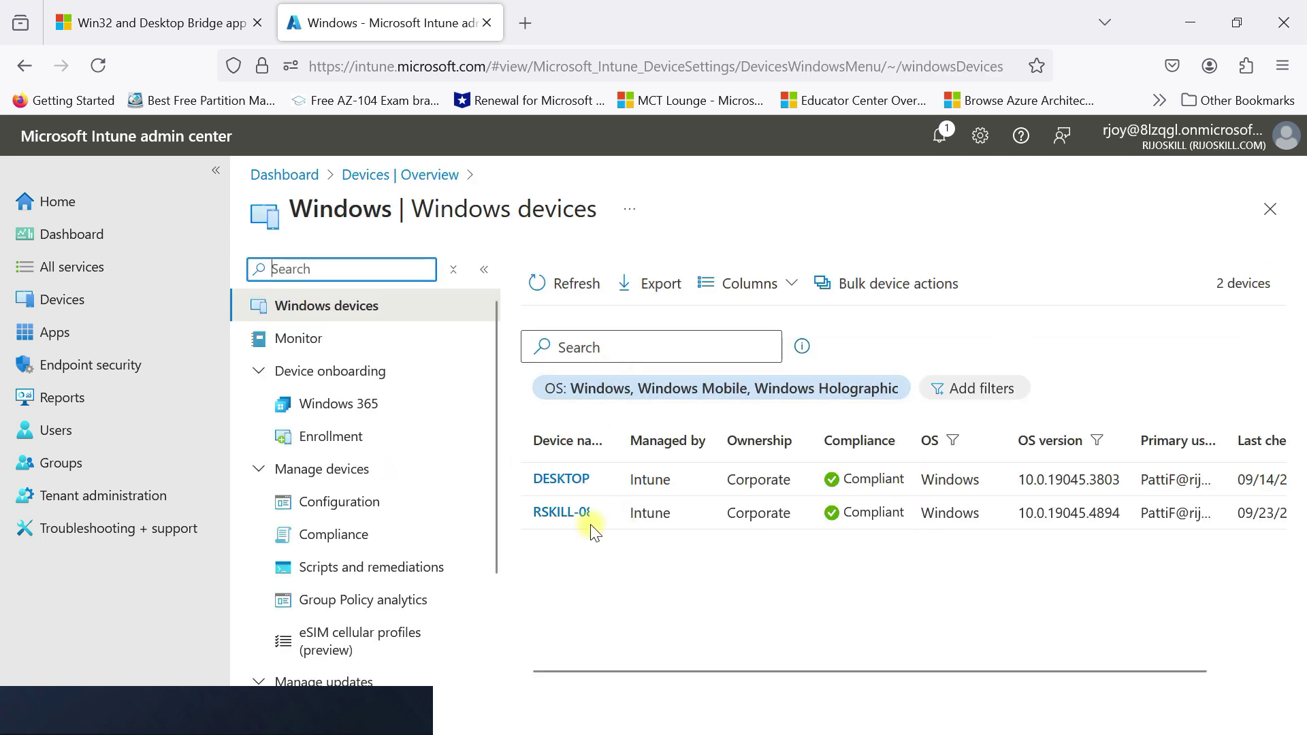
pyautogui.moveTo(619, 424); pyautogui.dragTo(740, 424)
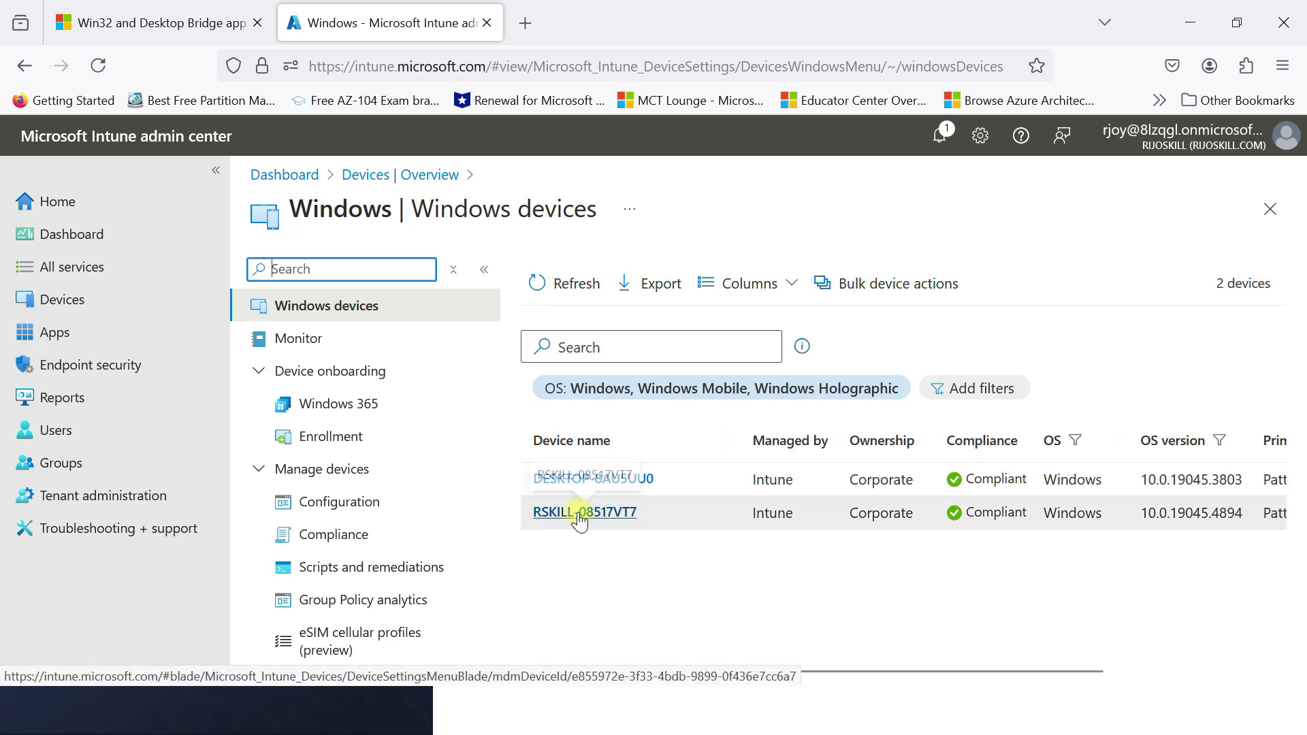
pyautogui.moveTo(787, 667); pyautogui.dragTo(1073, 603)
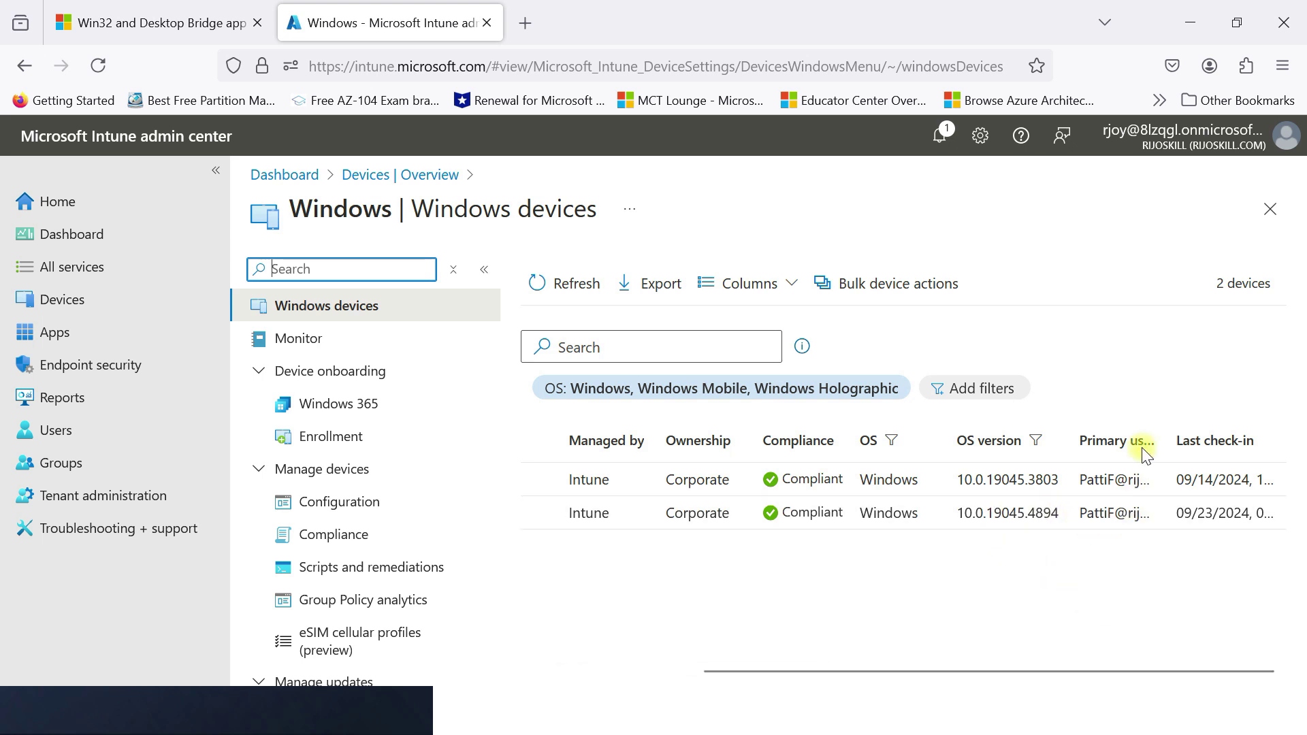
pyautogui.moveTo(1164, 439); pyautogui.dragTo(1213, 436)
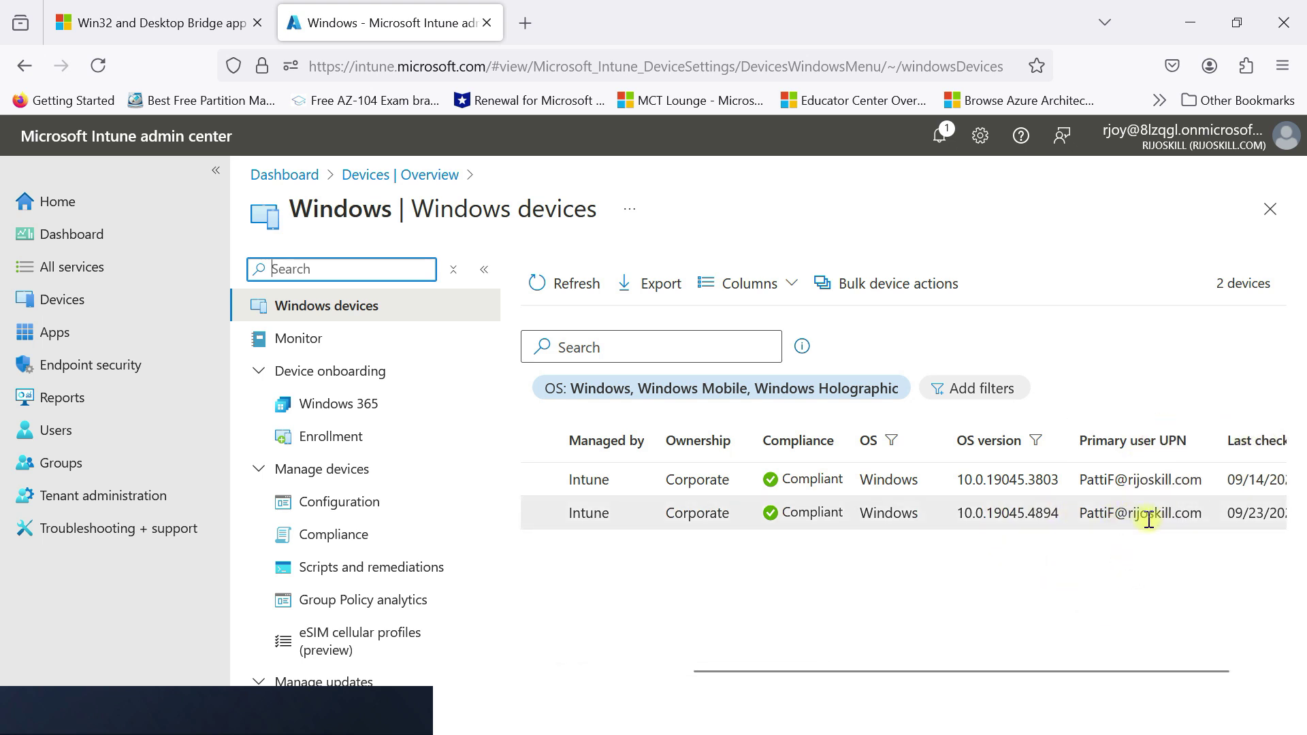
pyautogui.moveTo(1067, 670); pyautogui.dragTo(651, 613)
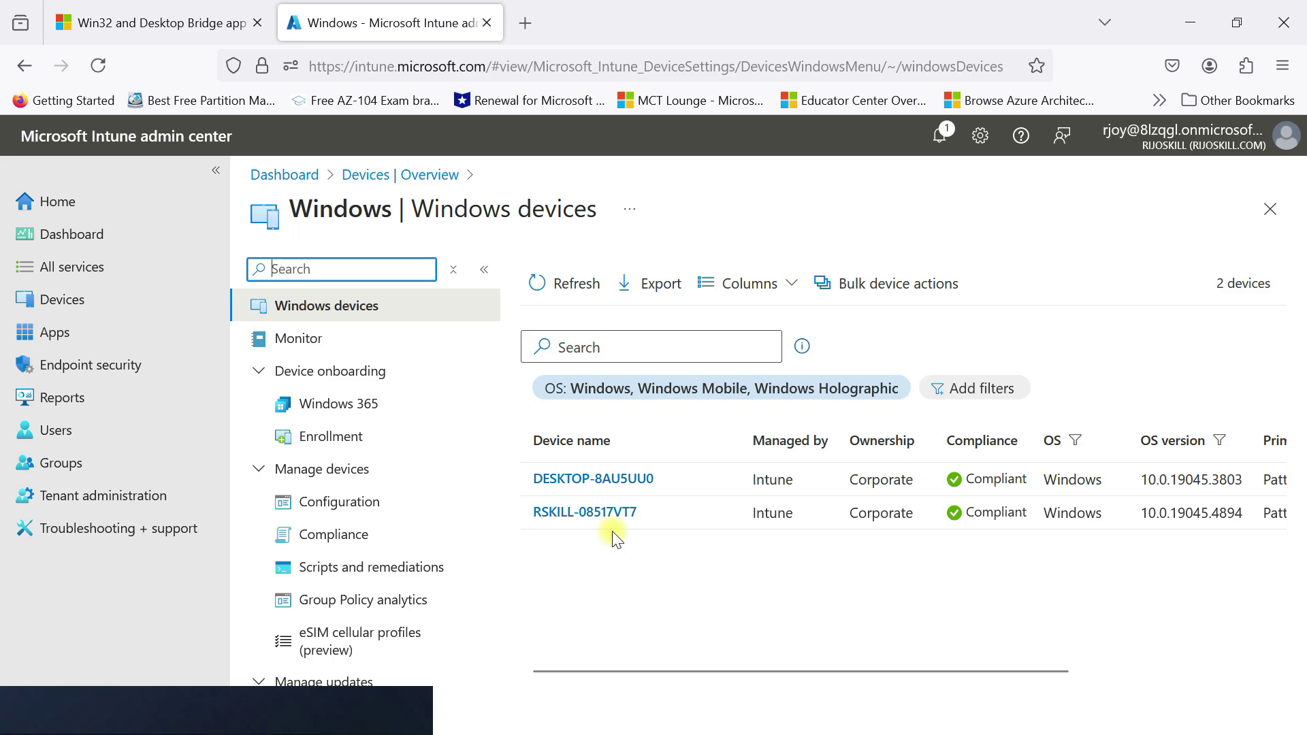
pyautogui.press('super+Tab')
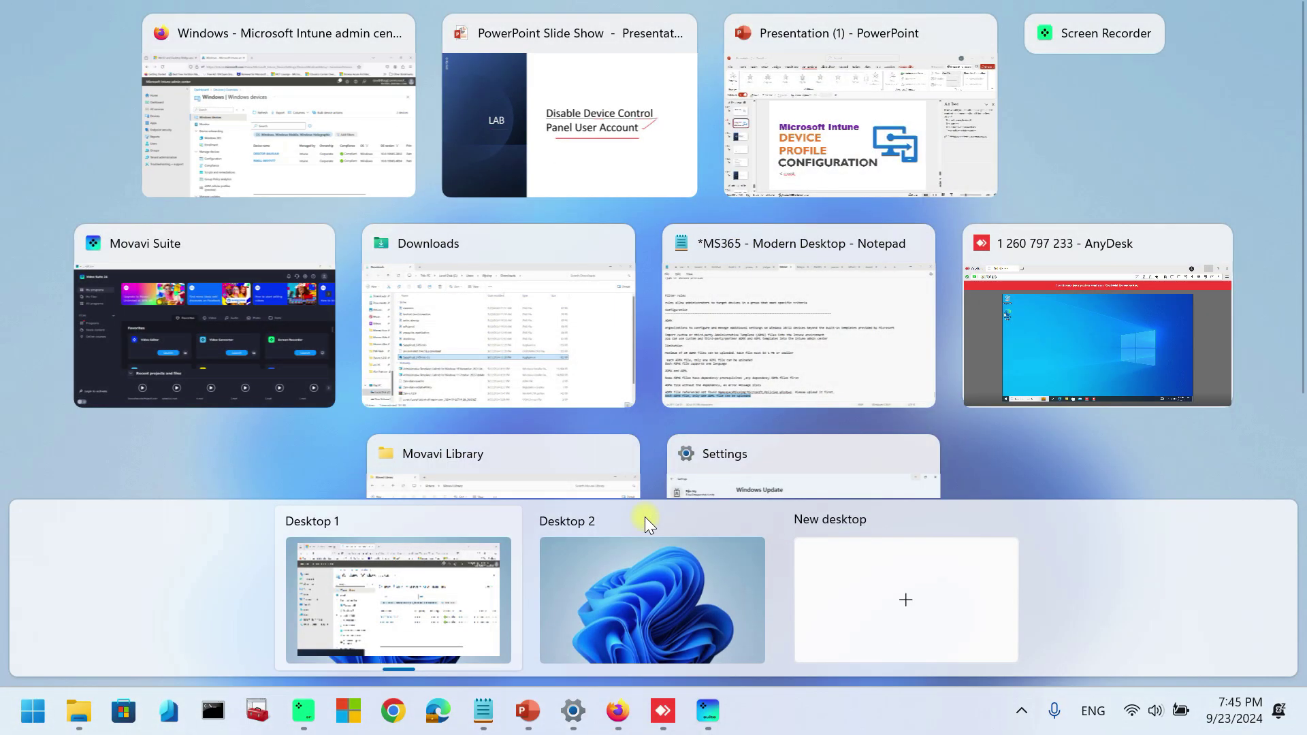
# - On the remote PC, open Settings and launch Control Panel through a 'control' search
pyautogui.click(1164, 393)
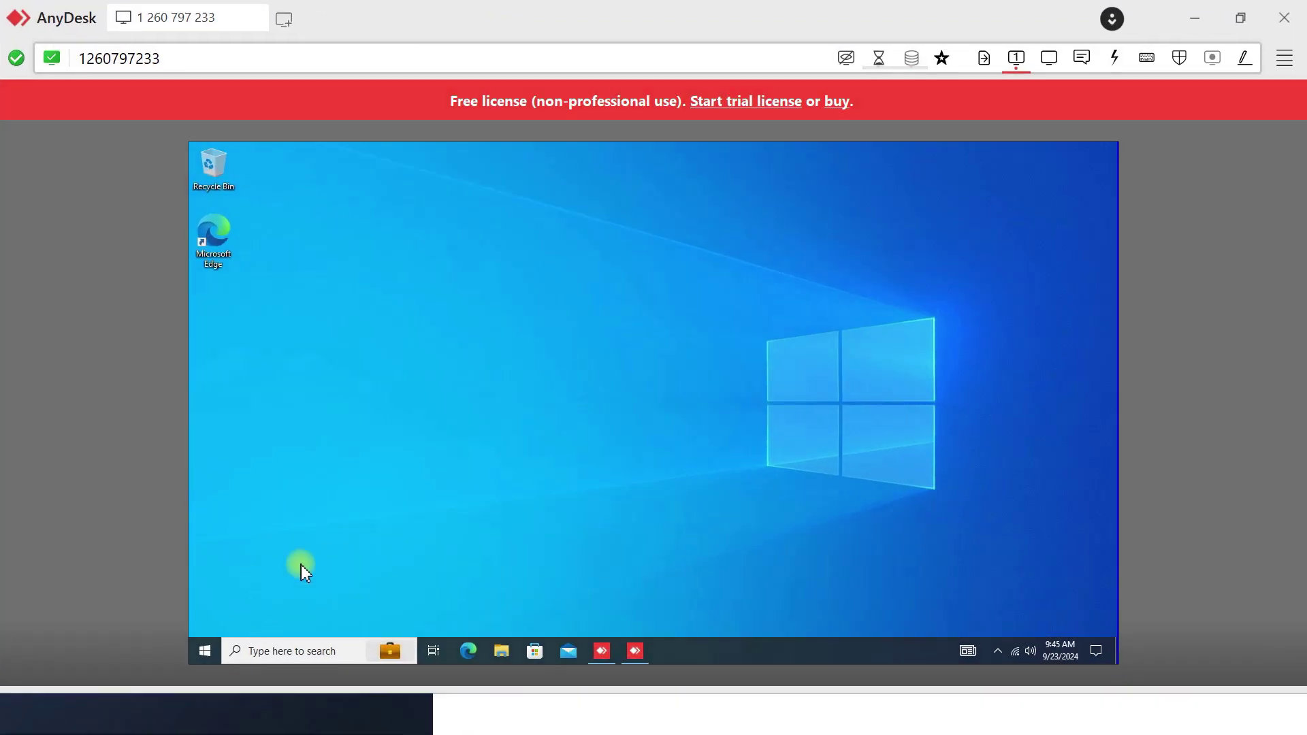
pyautogui.click(202, 654)
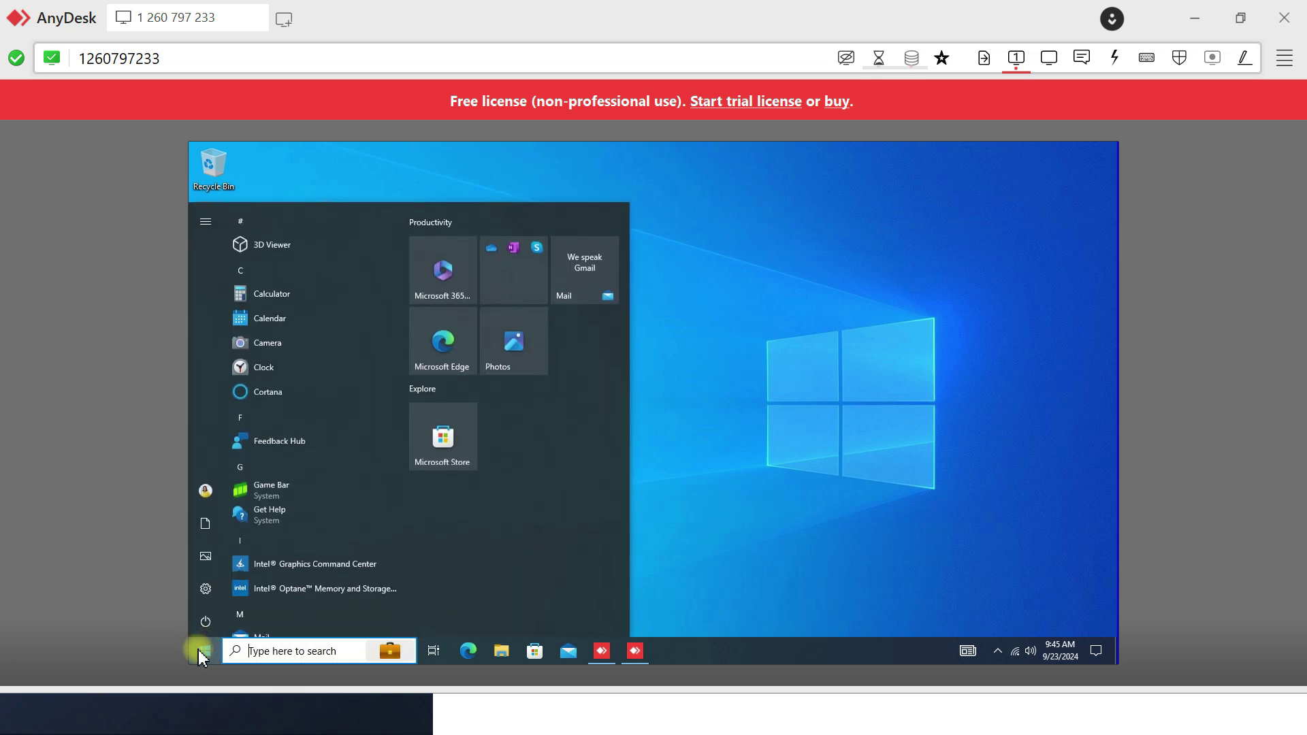
pyautogui.click(215, 598)
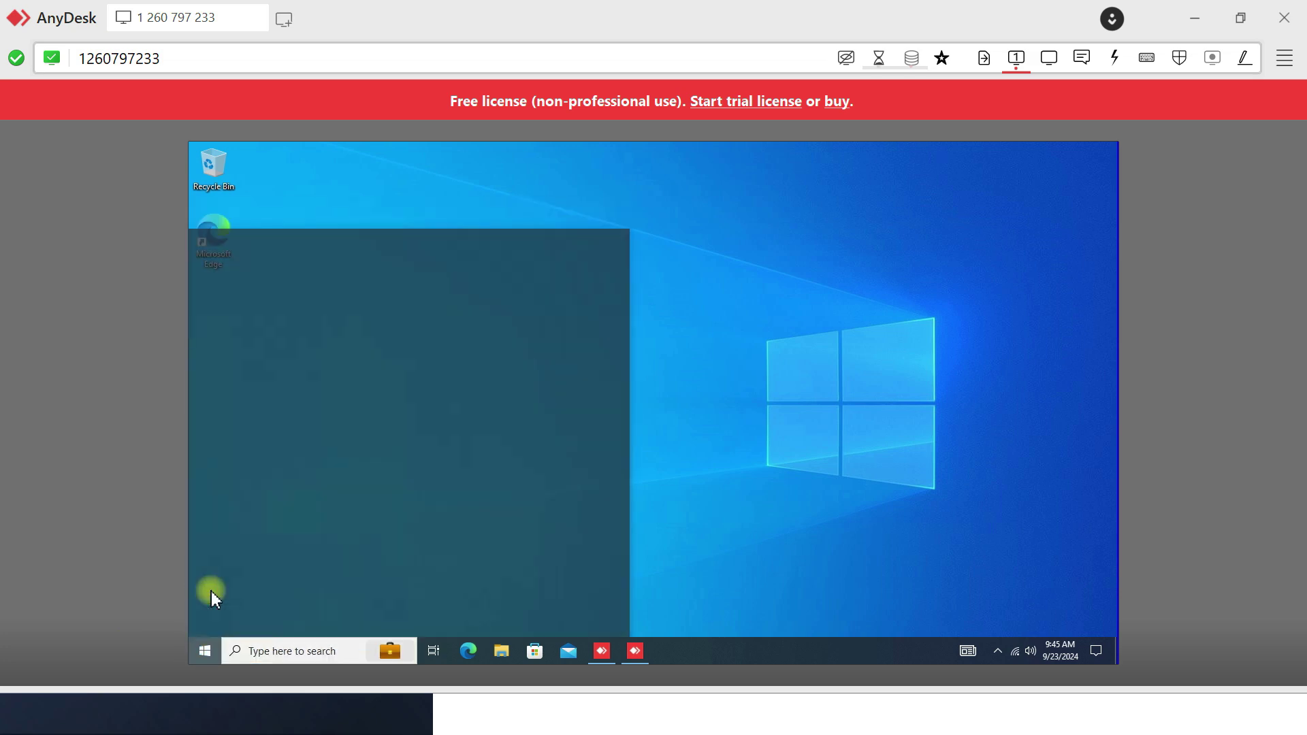
pyautogui.click(266, 649)
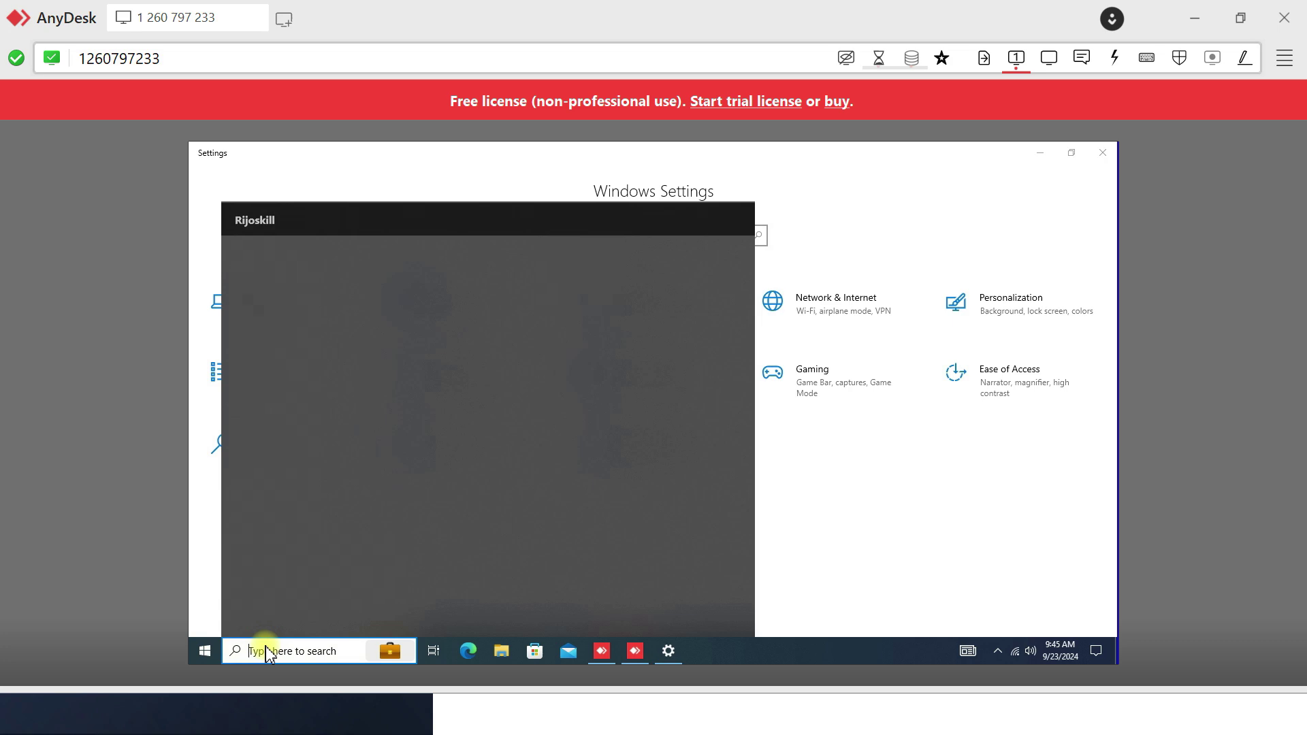
pyautogui.write('control')
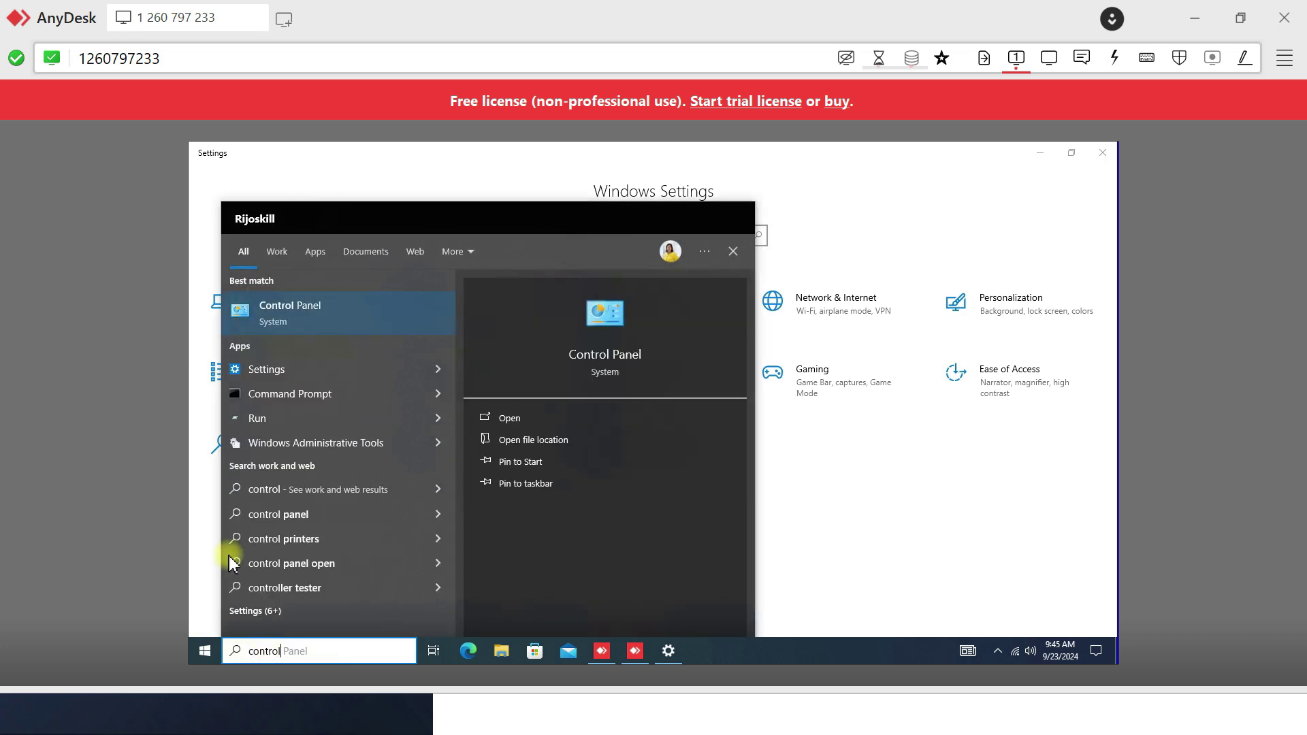
pyautogui.click(320, 312)
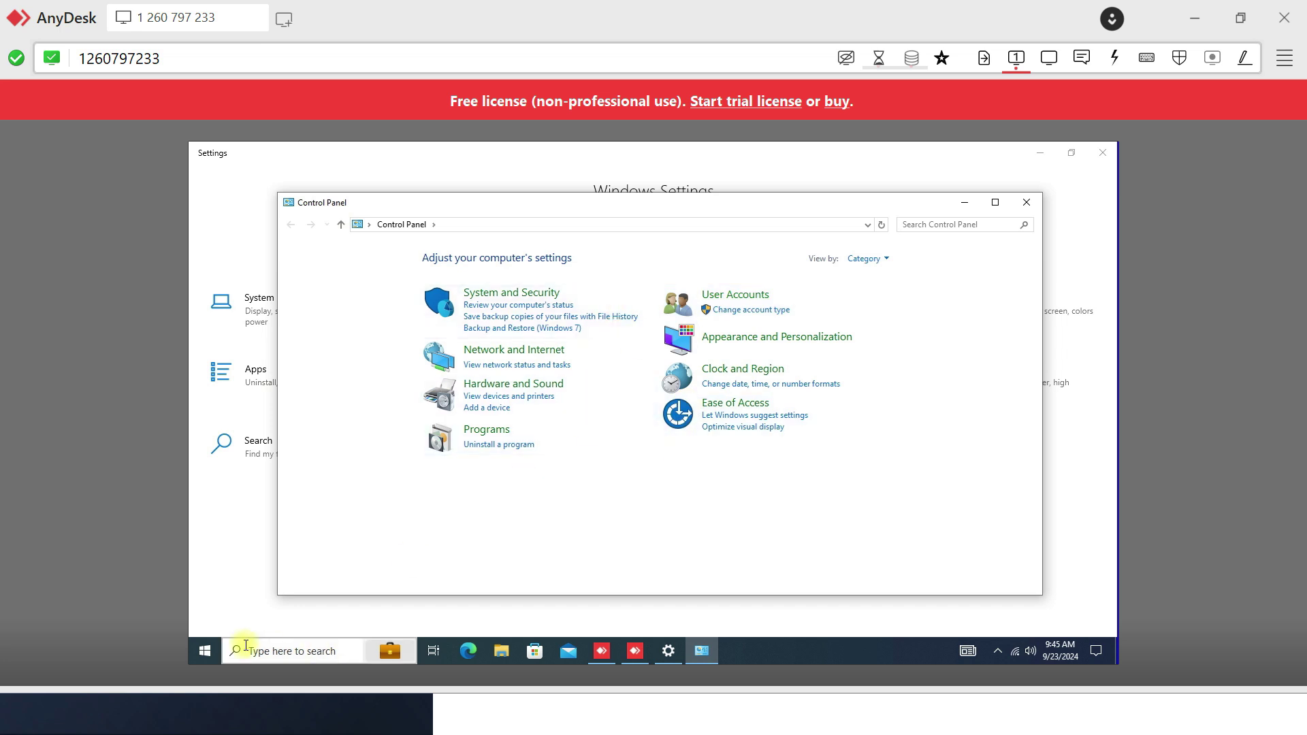
# - Close Control Panel and return to the Settings System > About page
pyautogui.click(204, 651)
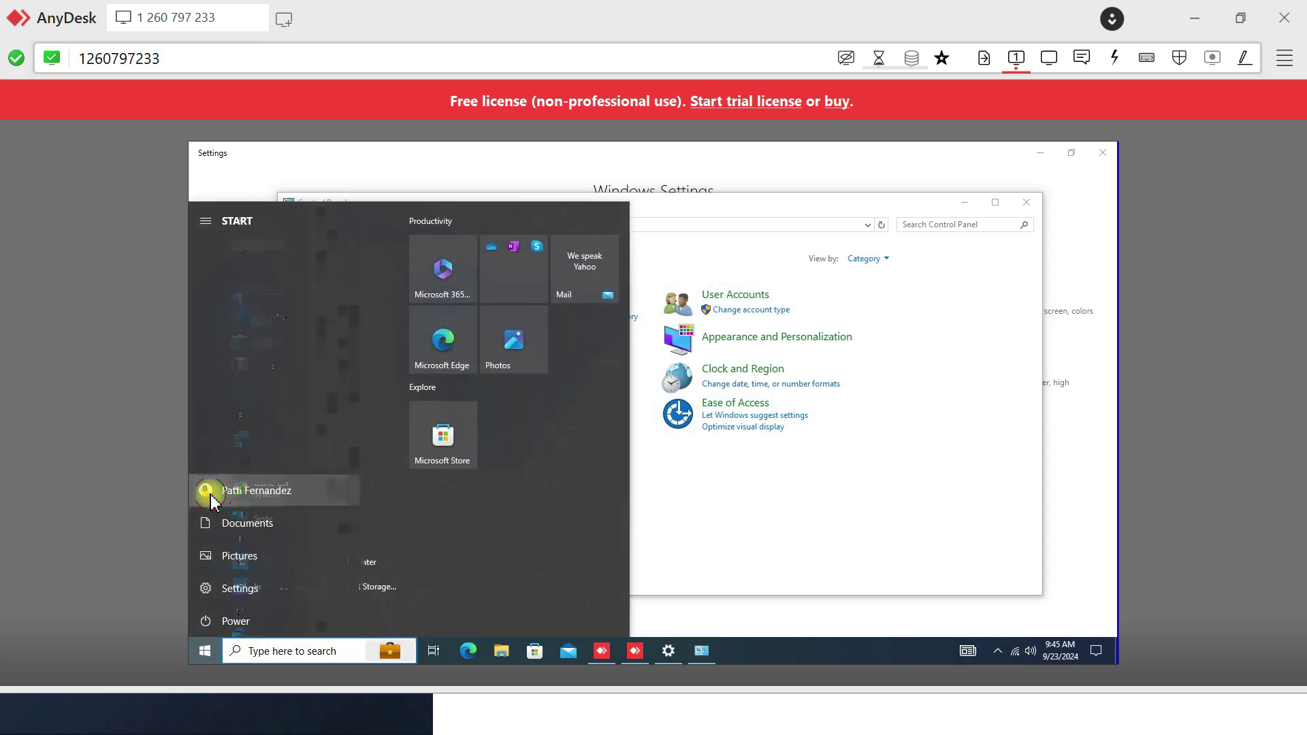
pyautogui.click(827, 506)
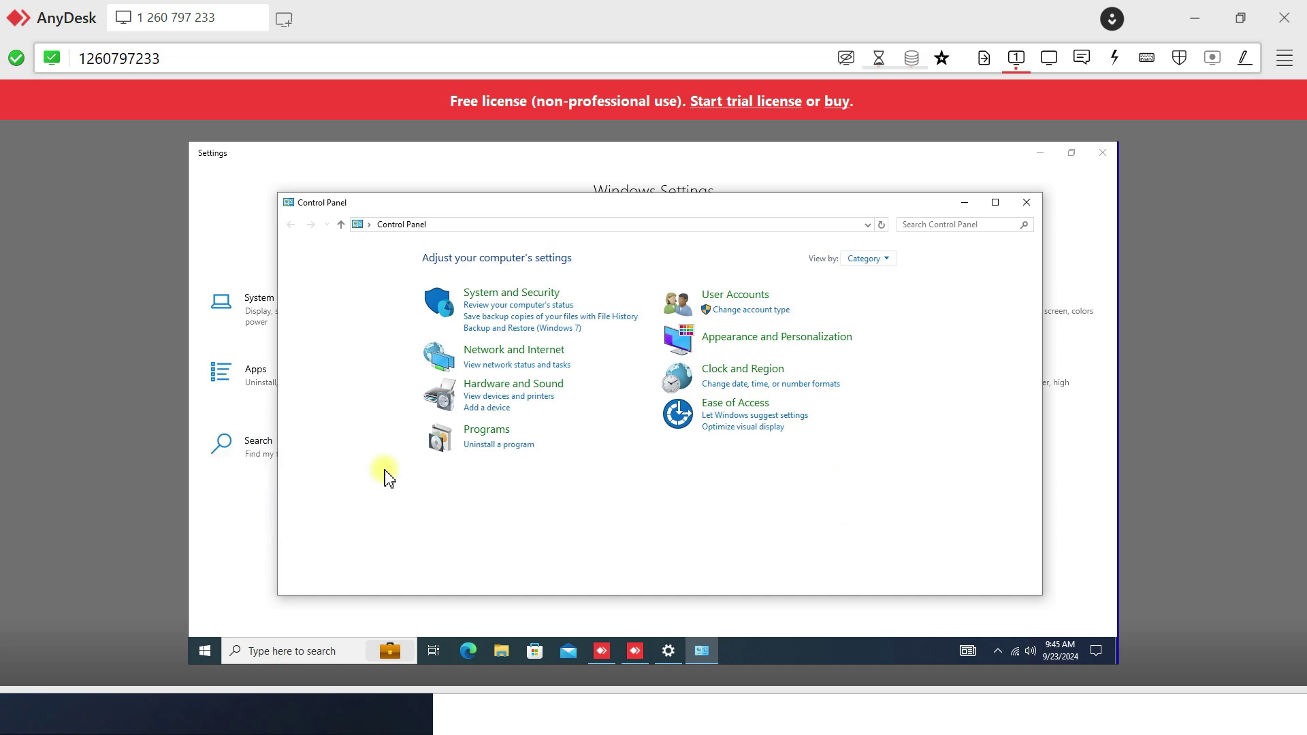
pyautogui.click(1027, 205)
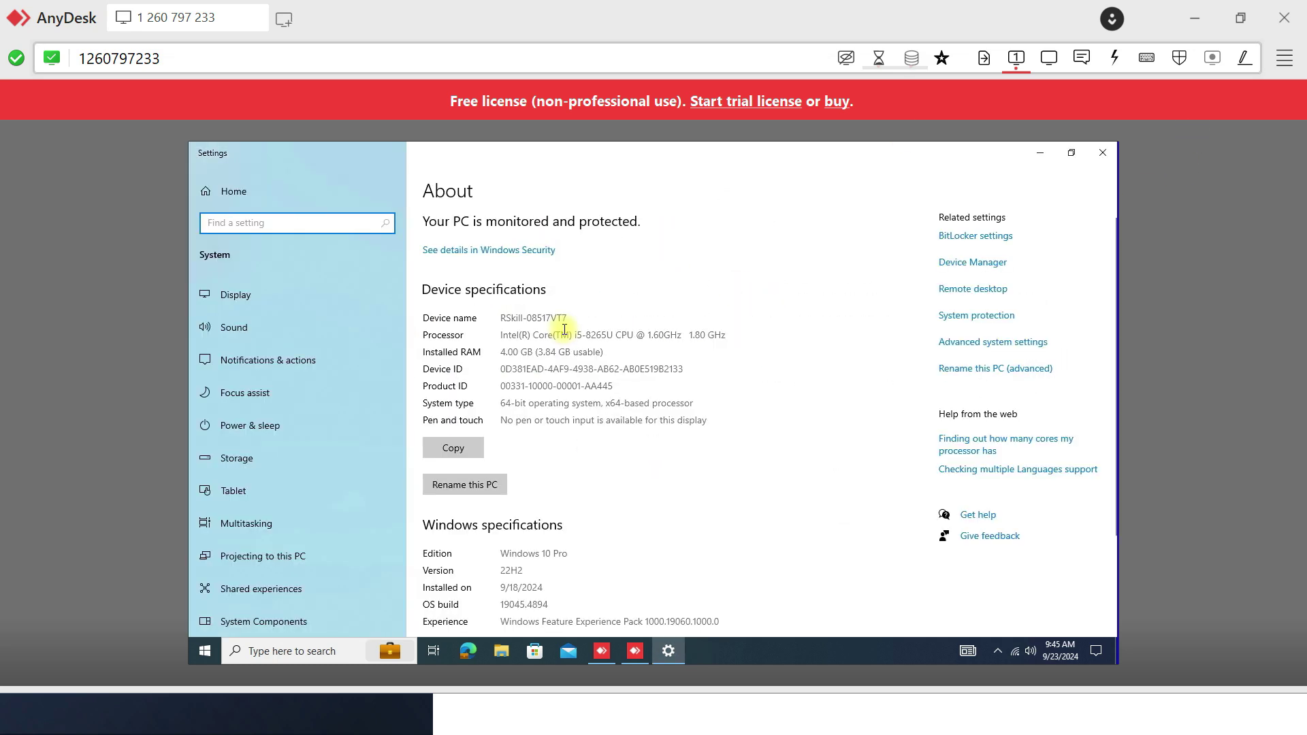
pyautogui.click(204, 651)
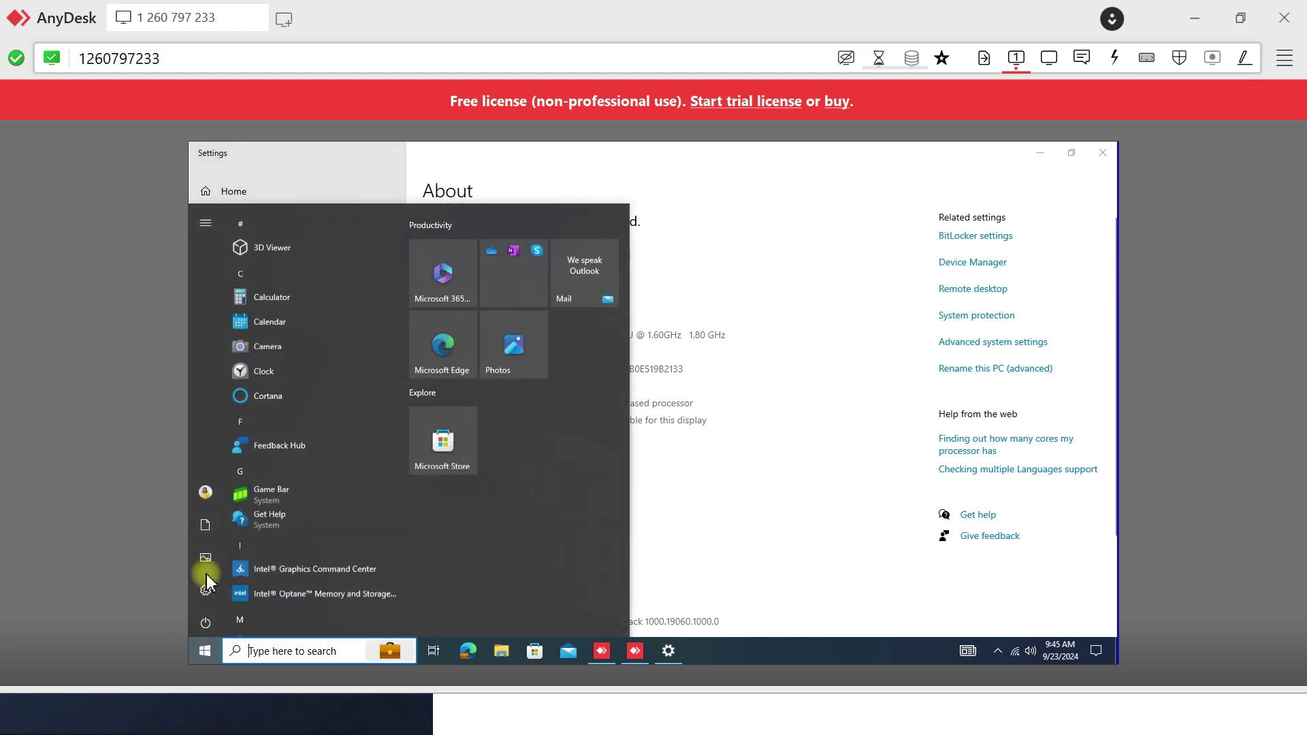
pyautogui.click(204, 484)
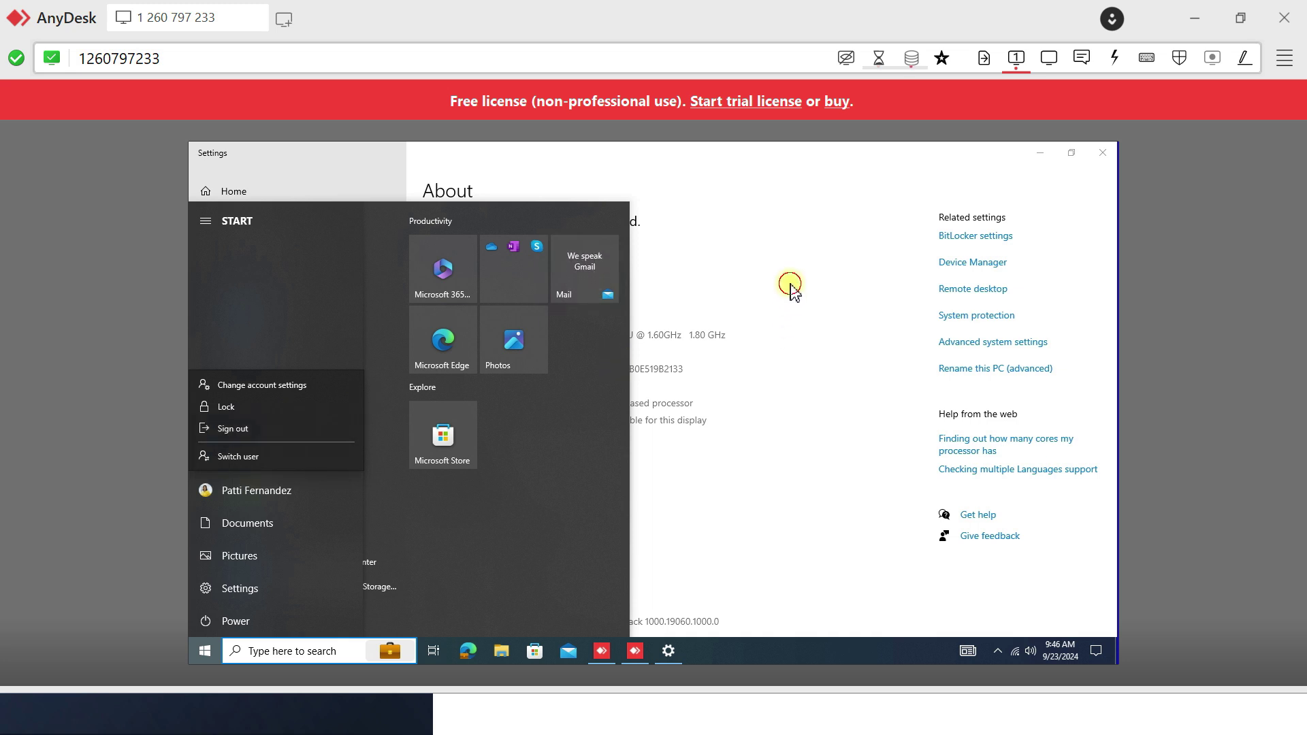
pyautogui.press('Escape')
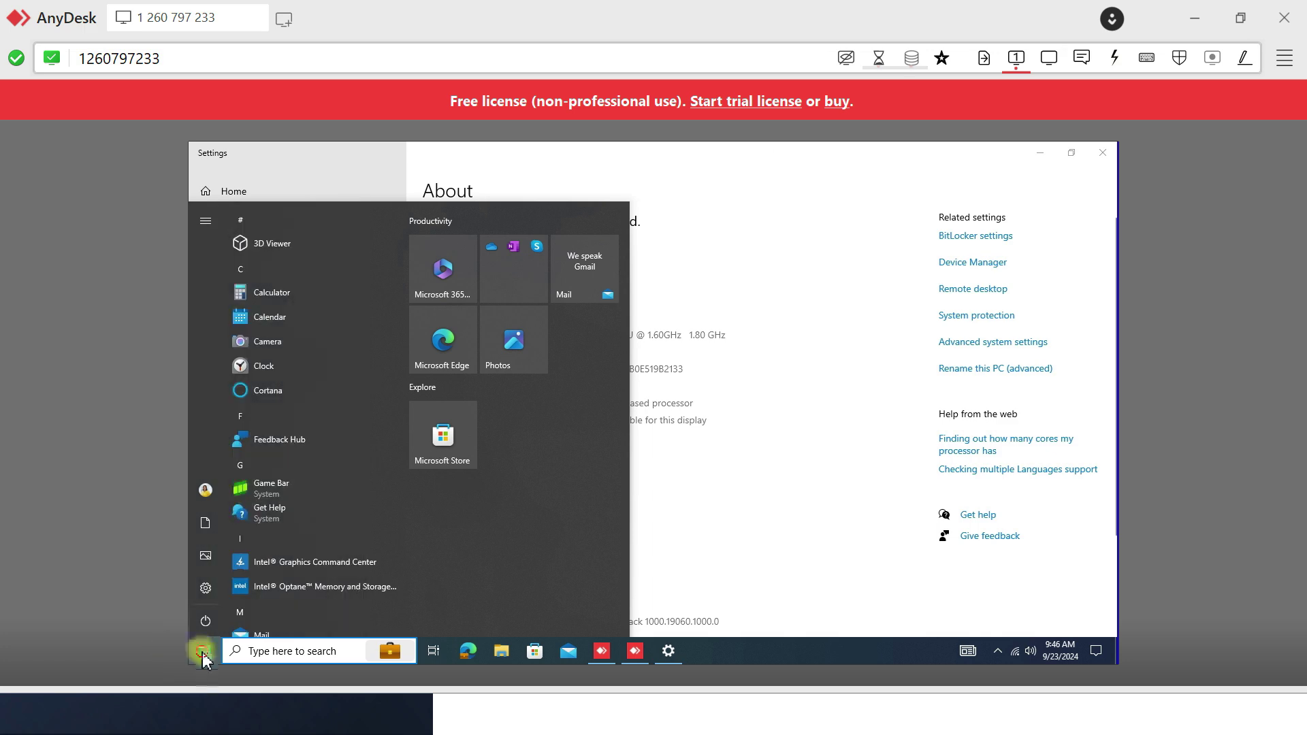
pyautogui.click(203, 650)
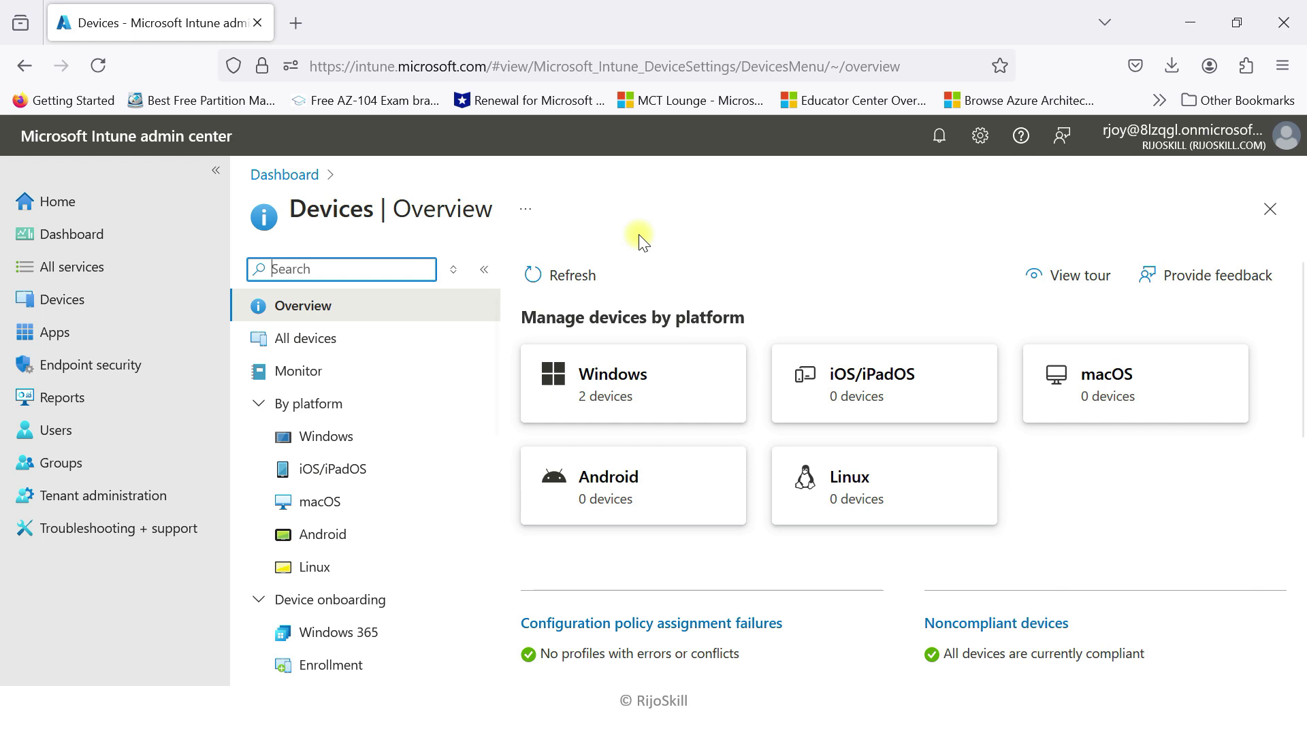
# - Go through Devices > Windows to the Windows Configuration policies list, showing 0 policies
pyautogui.click(54, 312)
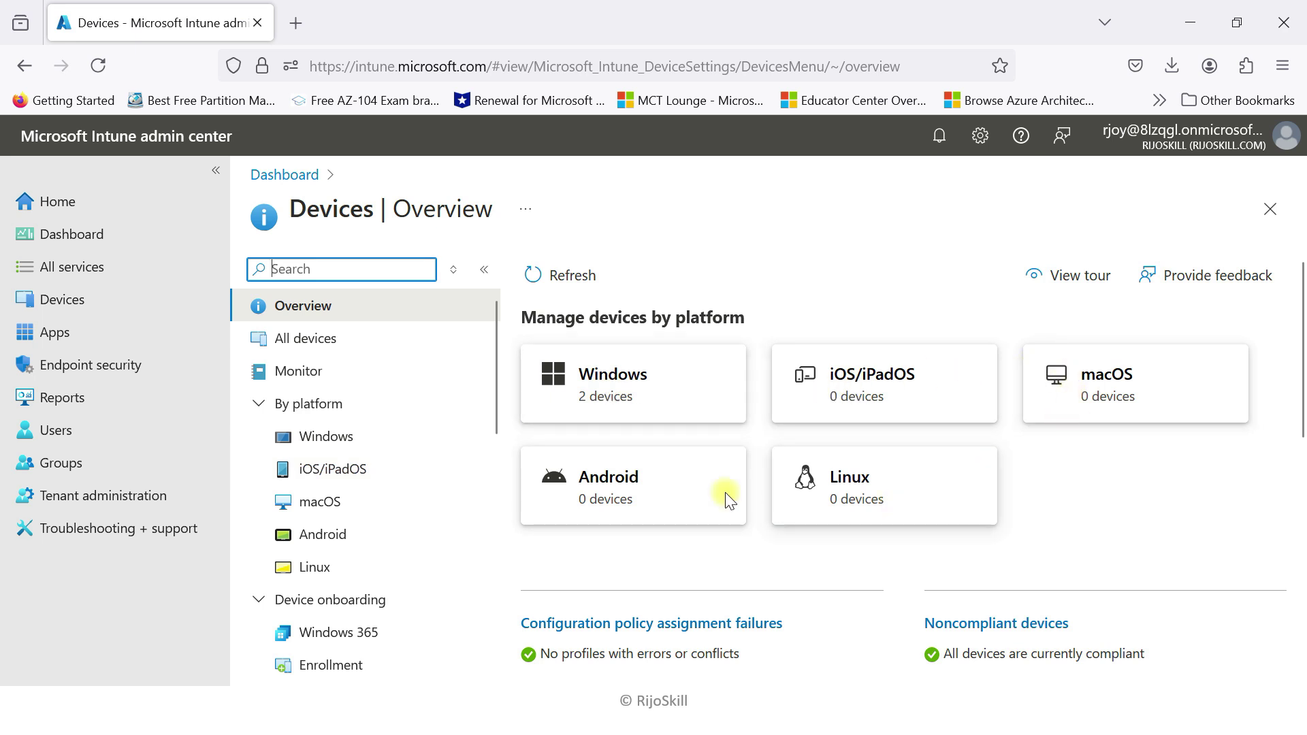
pyautogui.click(606, 390)
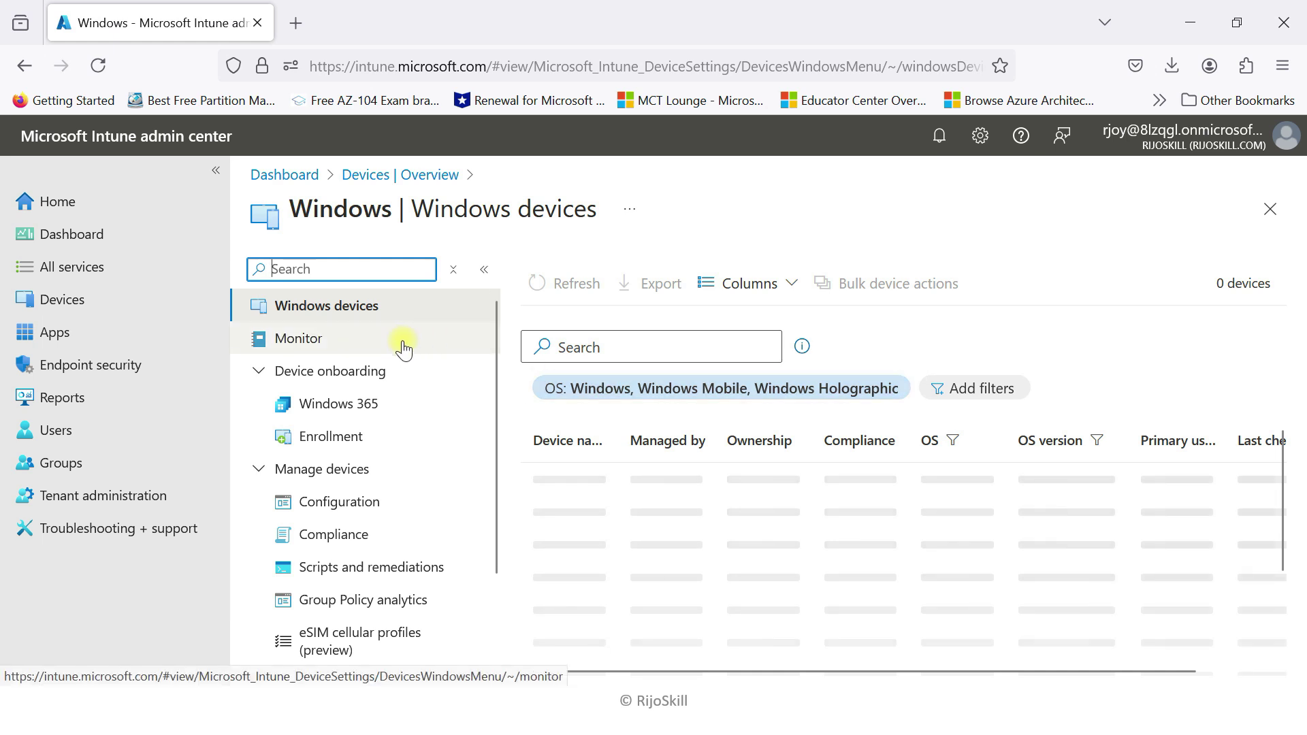
pyautogui.scroll(-2, 403, 344)
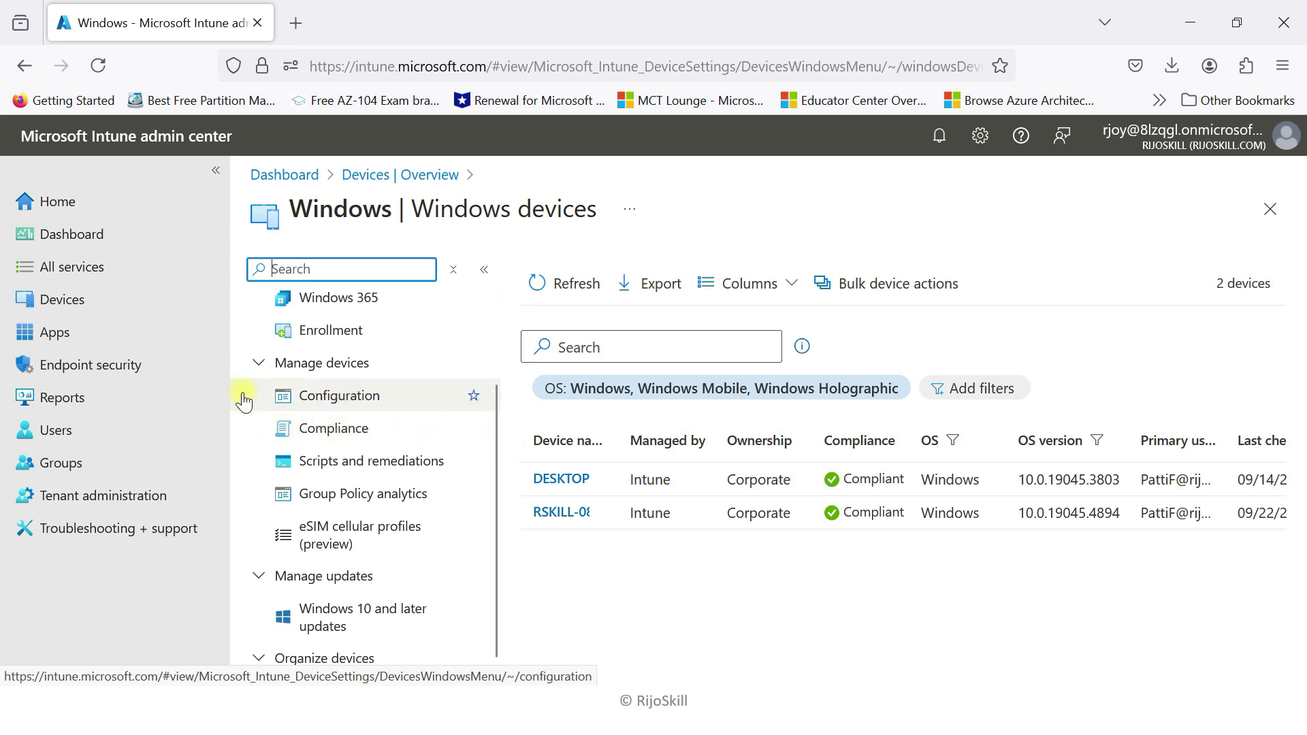
pyautogui.click(74, 367)
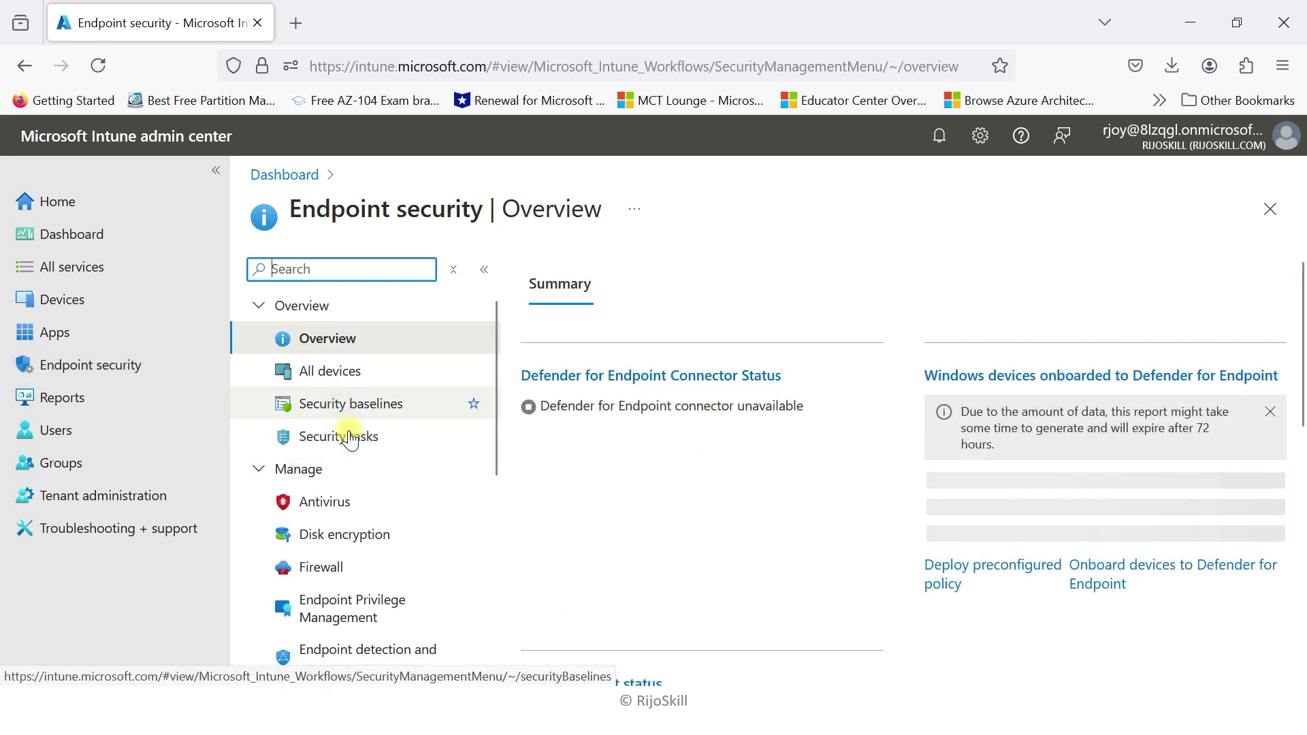
pyautogui.click(355, 405)
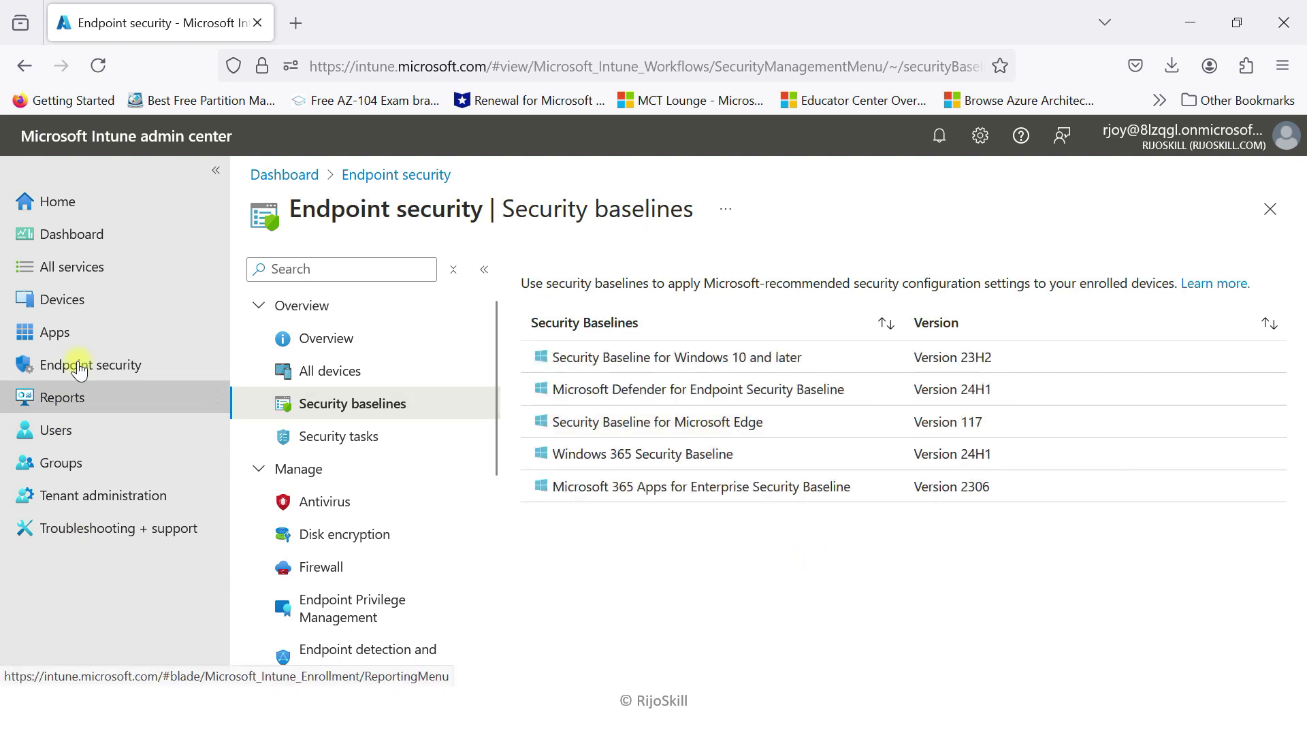
pyautogui.click(76, 306)
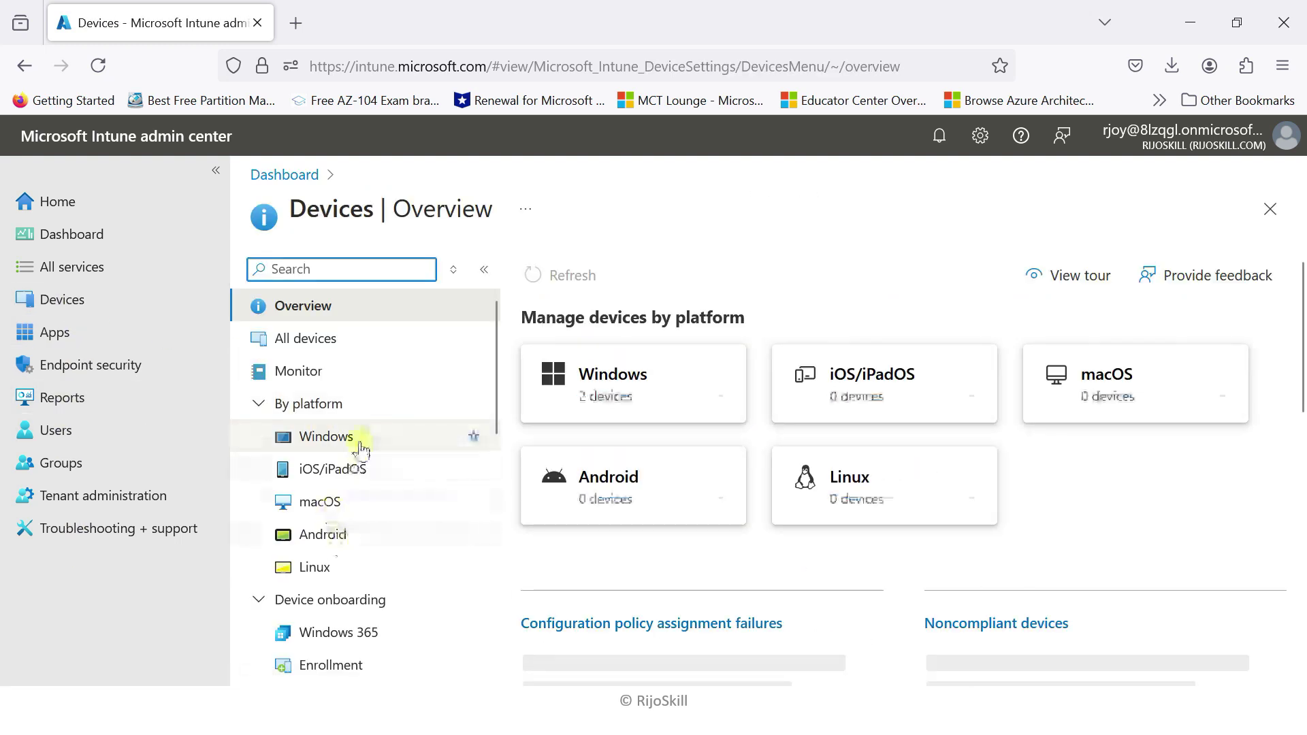
pyautogui.click(616, 405)
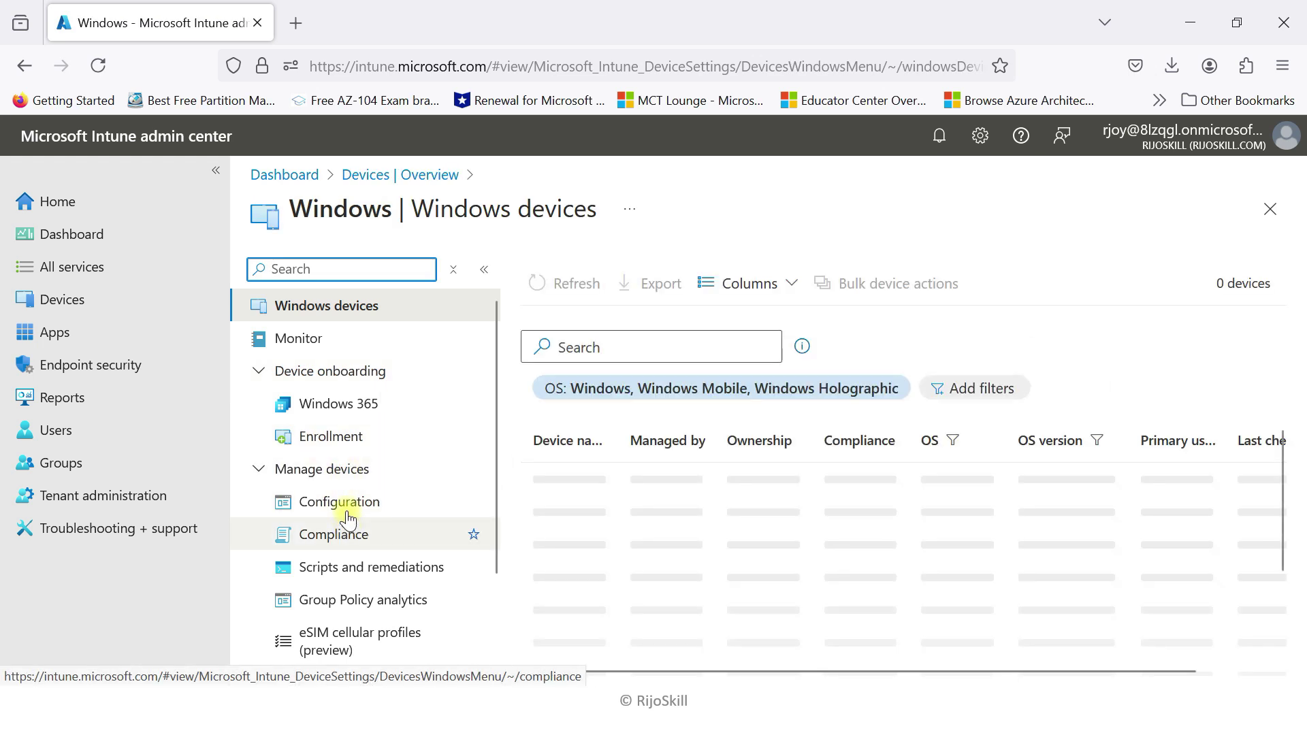
pyautogui.click(345, 504)
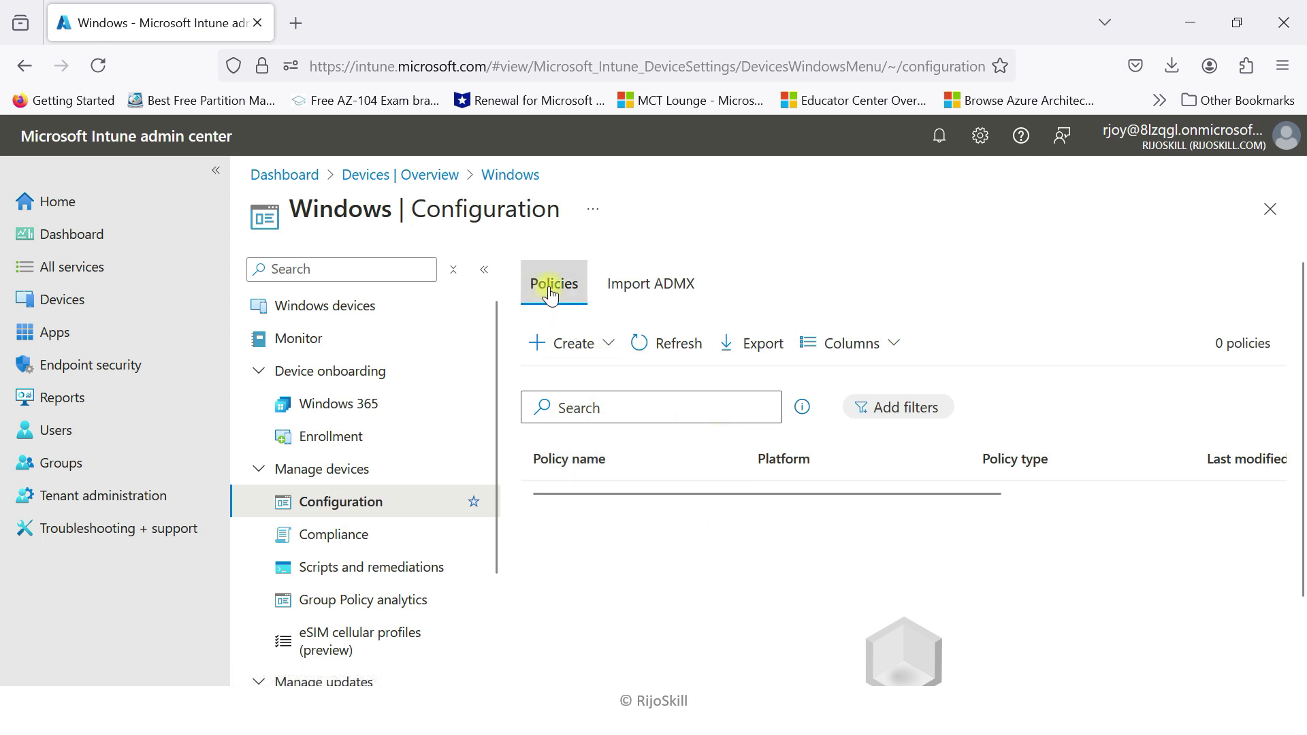
# - Start a new configuration profile with platform Windows 10 and later
pyautogui.click(603, 342)
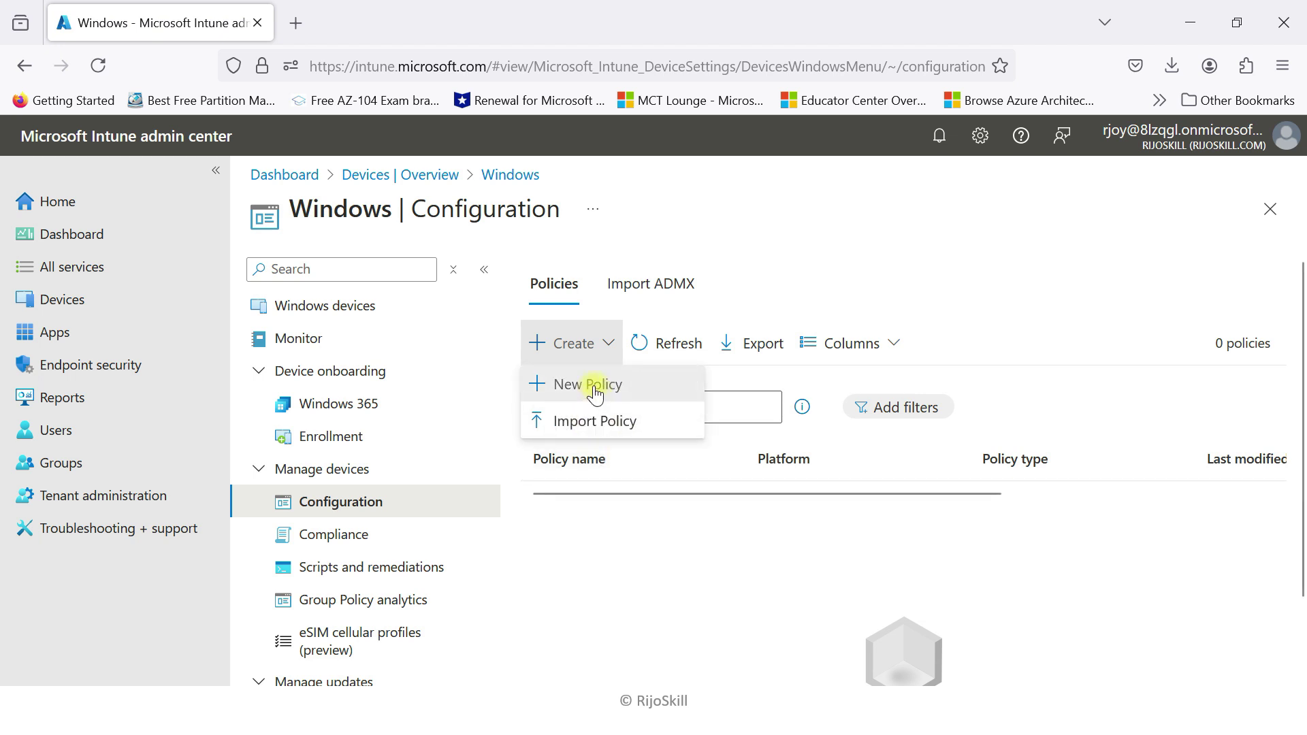
pyautogui.click(602, 387)
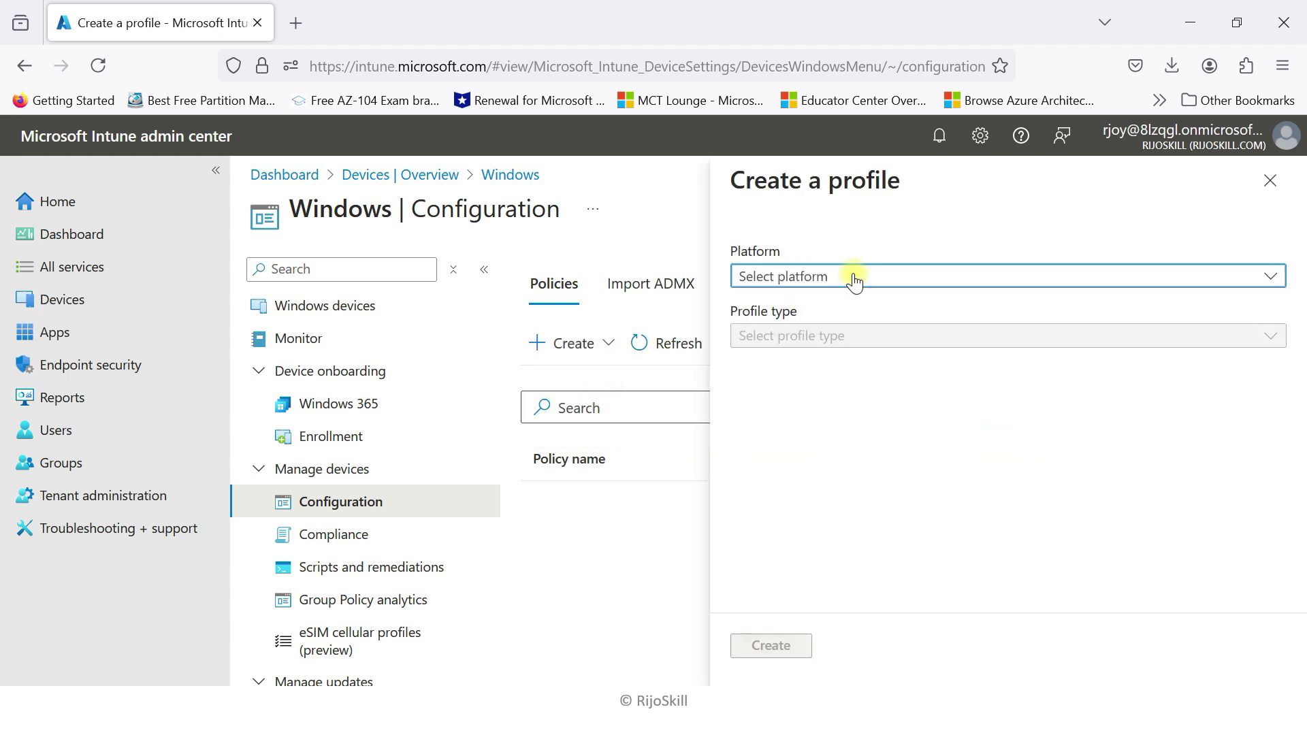
pyautogui.click(851, 276)
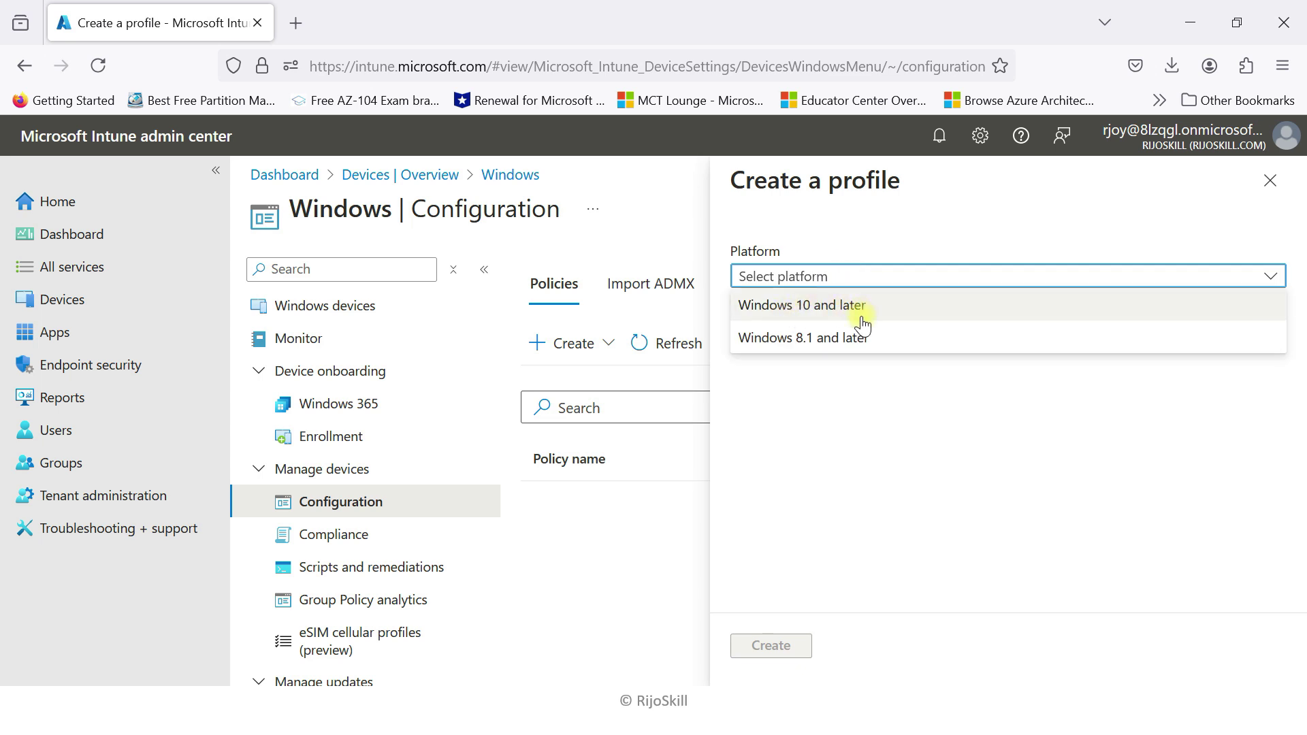
pyautogui.click(803, 310)
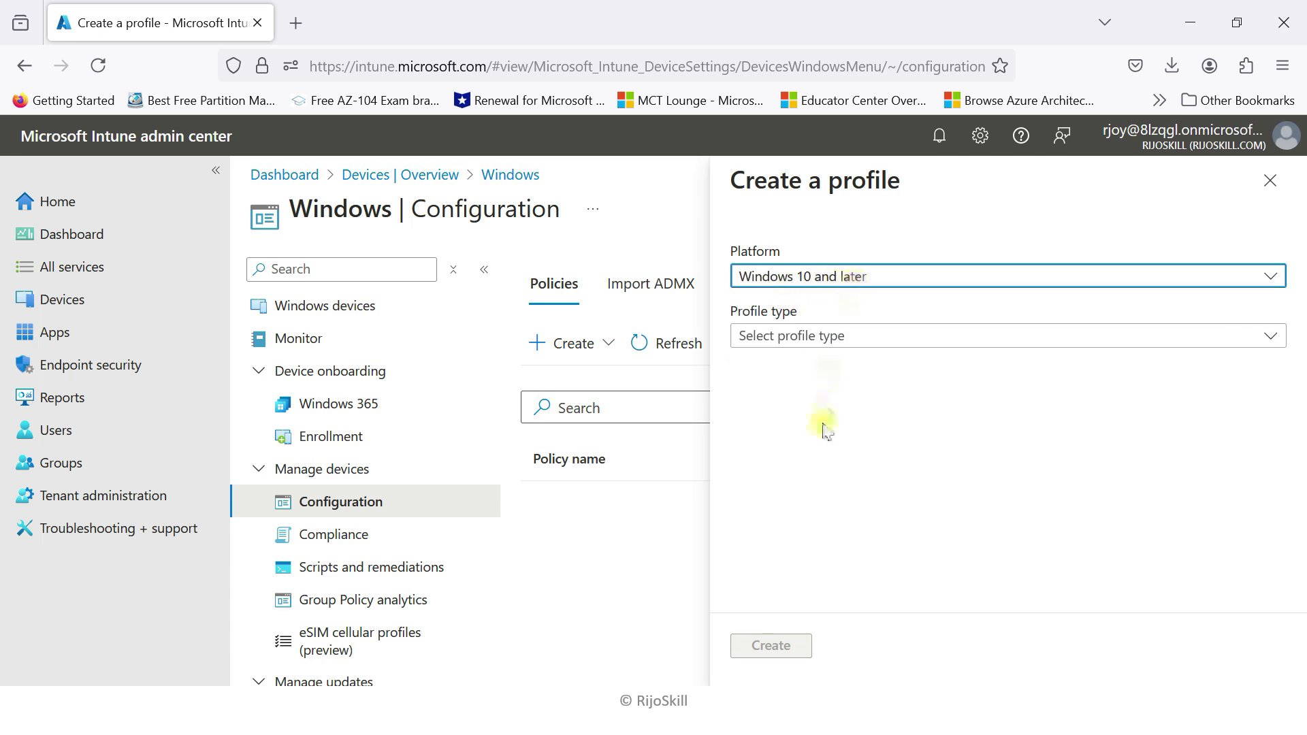
# - Browse the Templates profile types, then switch the profile type to Settings catalog
pyautogui.click(797, 335)
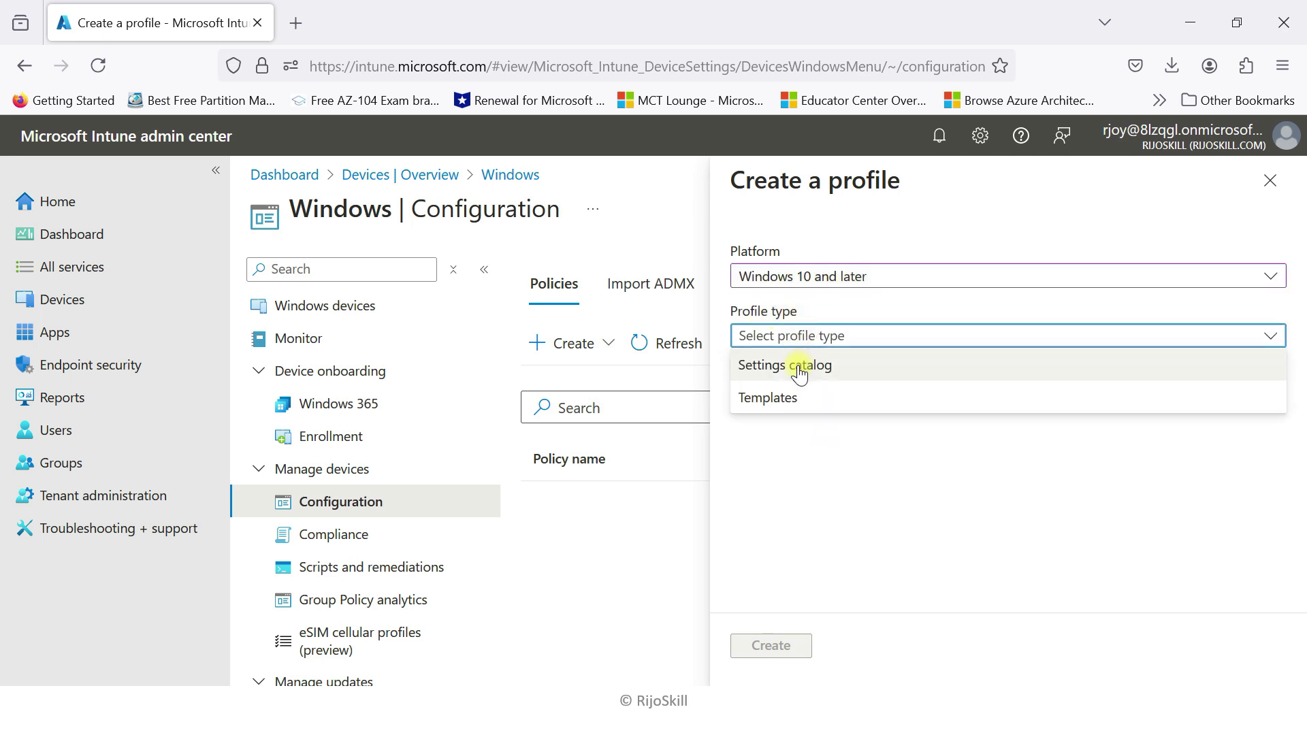
pyautogui.click(768, 399)
pyautogui.scroll(-2, 816, 406)
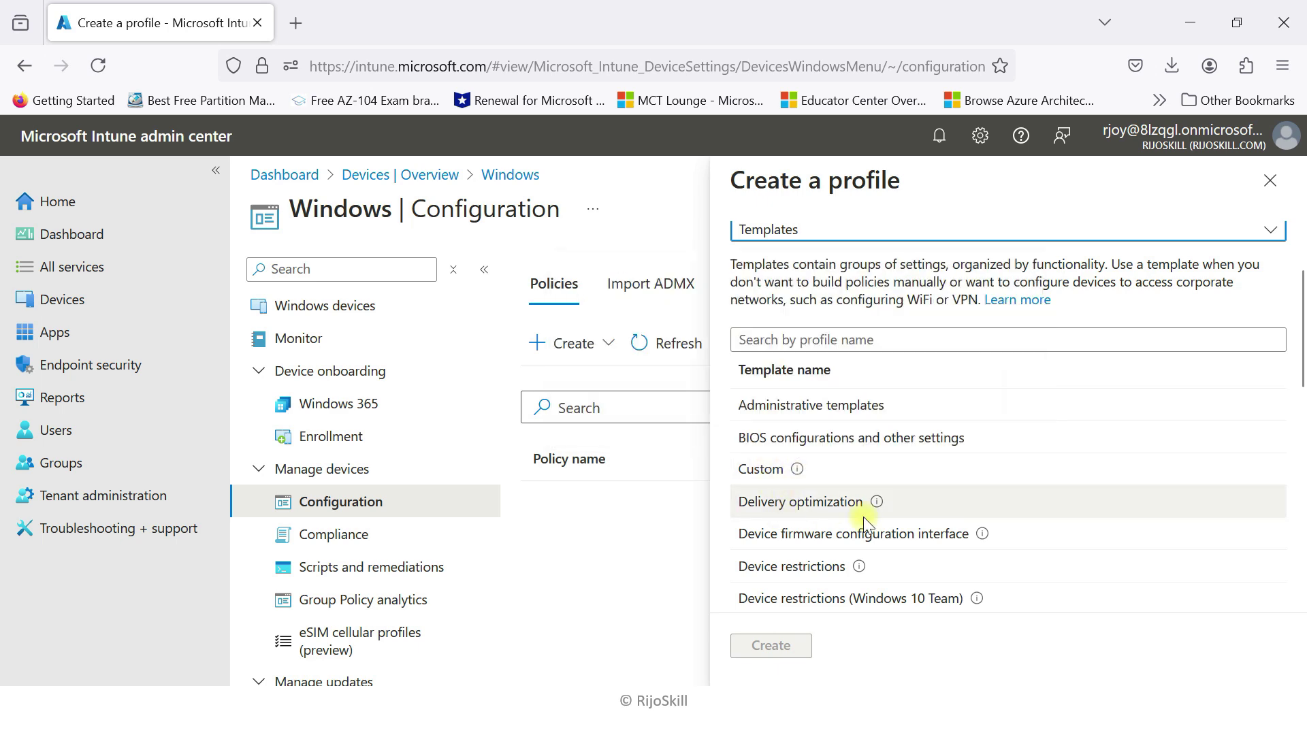
pyautogui.scroll(-2, 769, 491)
pyautogui.scroll(-10, 803, 469)
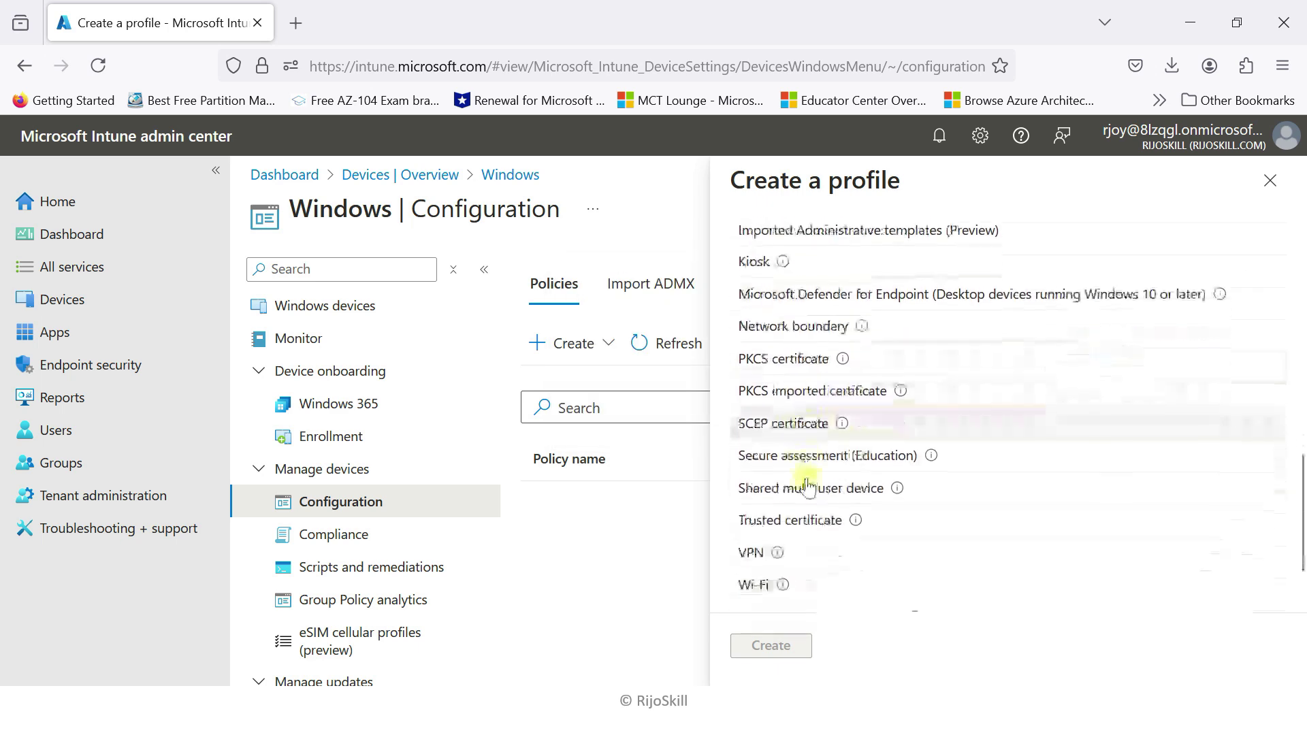
pyautogui.scroll(10, 807, 479)
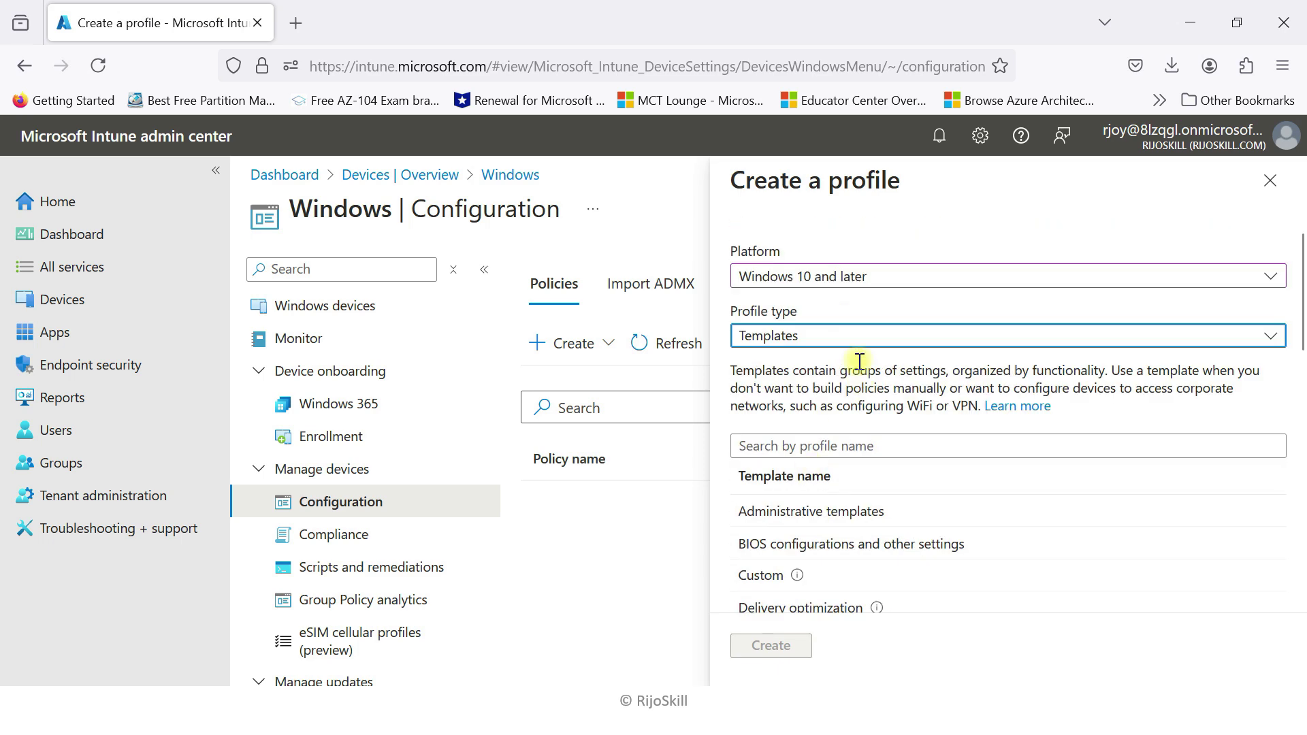
pyautogui.click(835, 329)
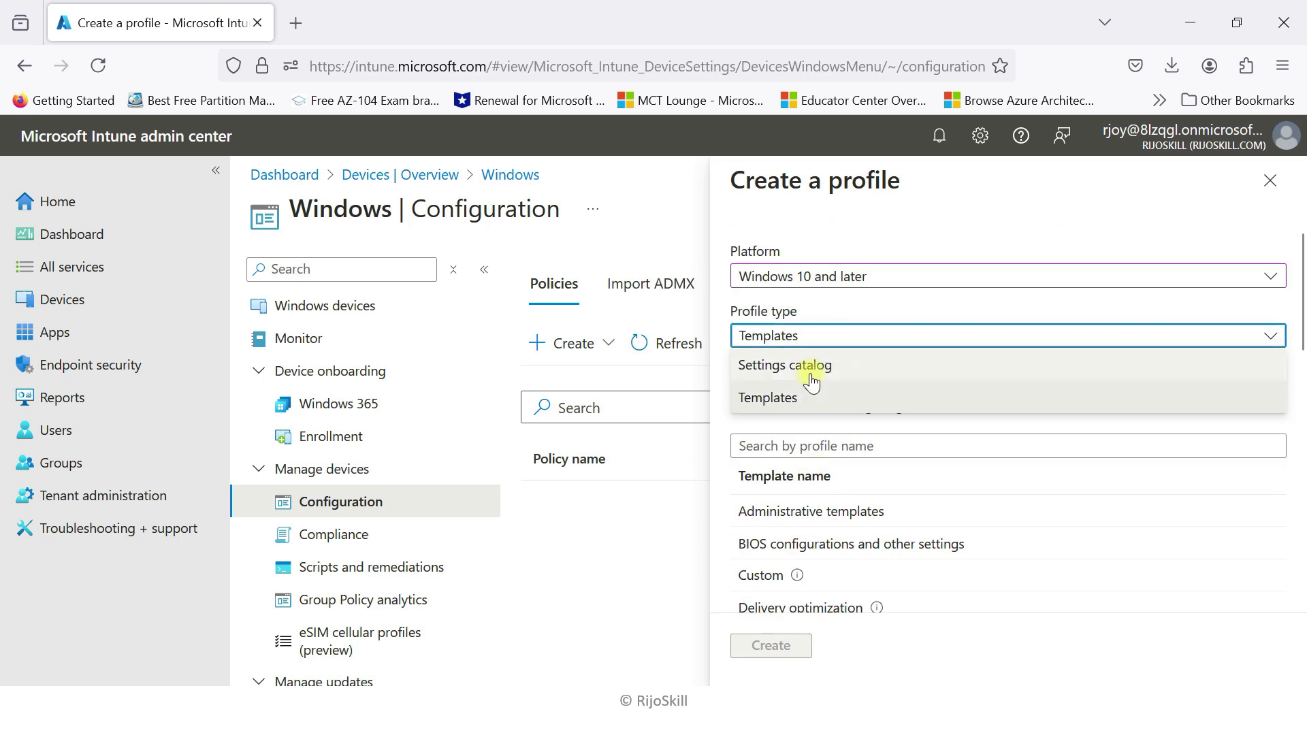
pyautogui.click(810, 366)
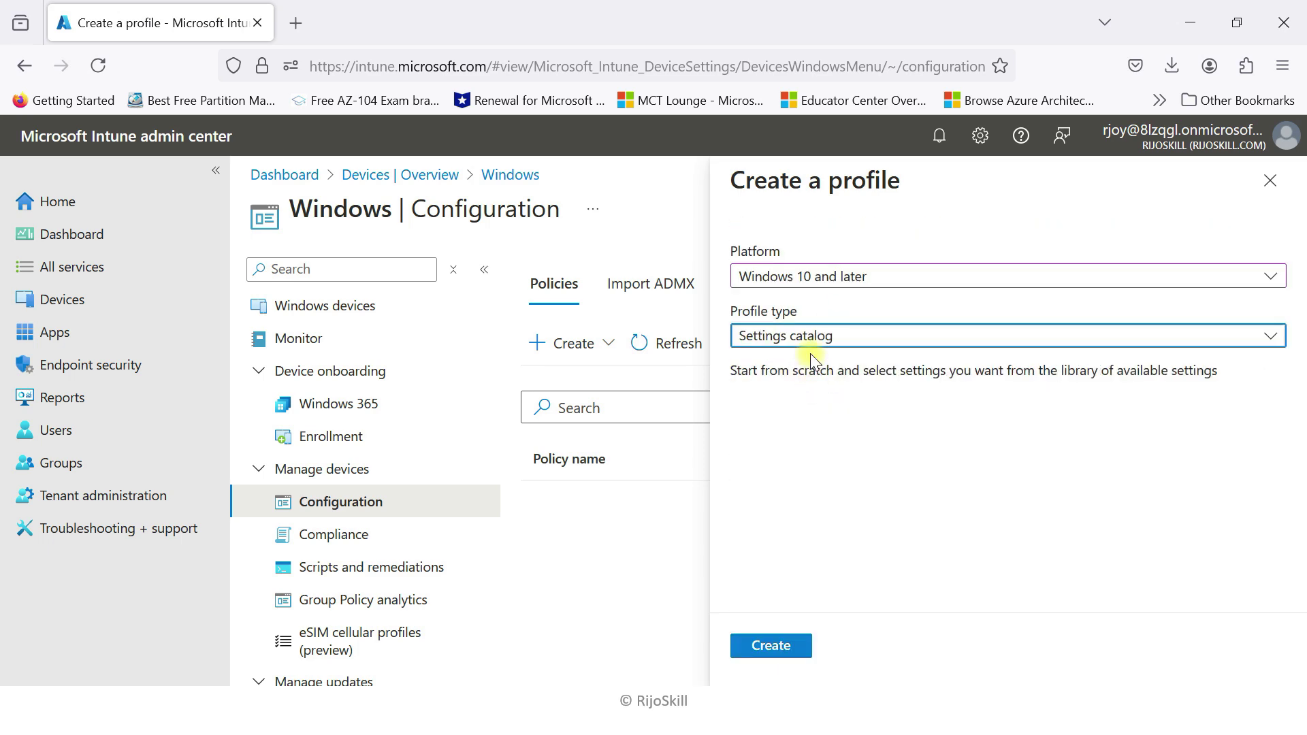
# - Create the Windows 10 and later Settings catalog profile to reach its Basics step
pyautogui.click(783, 646)
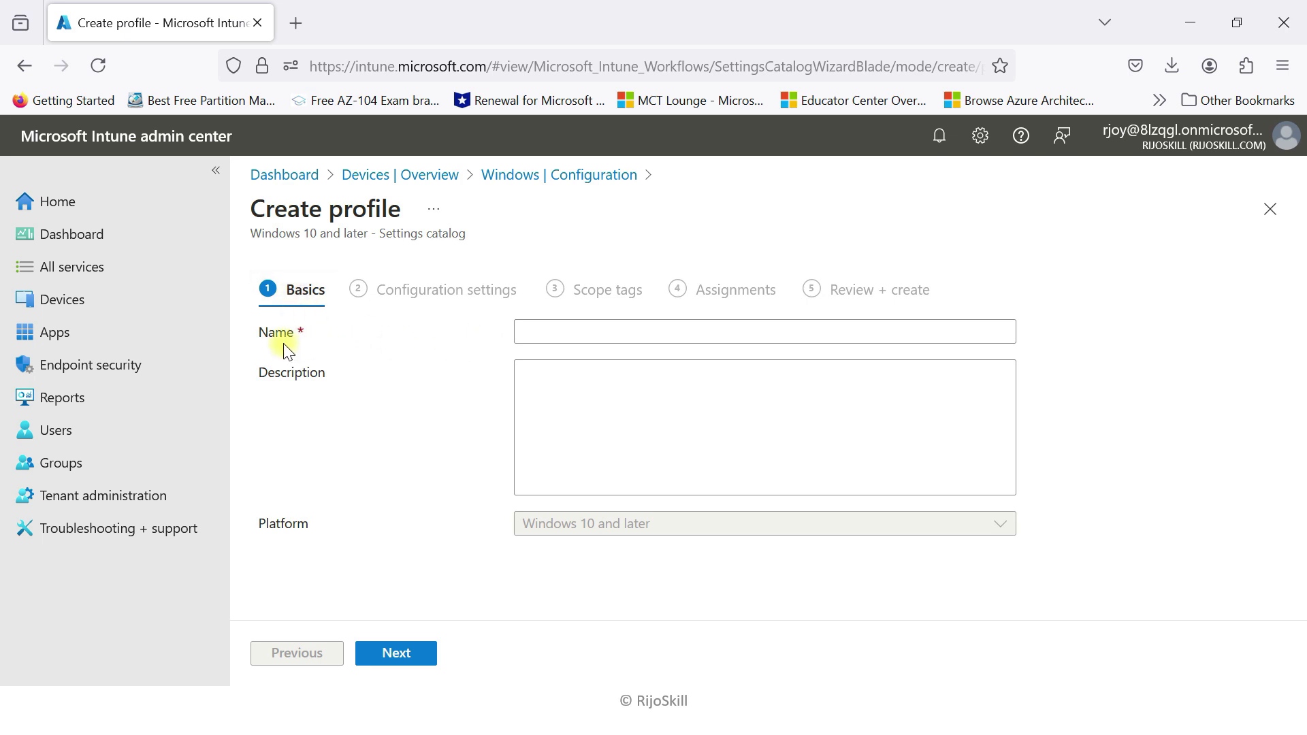
# - Name the profile 'control panel disbale all intune user', reuse it as the description, and continue
pyautogui.click(579, 330)
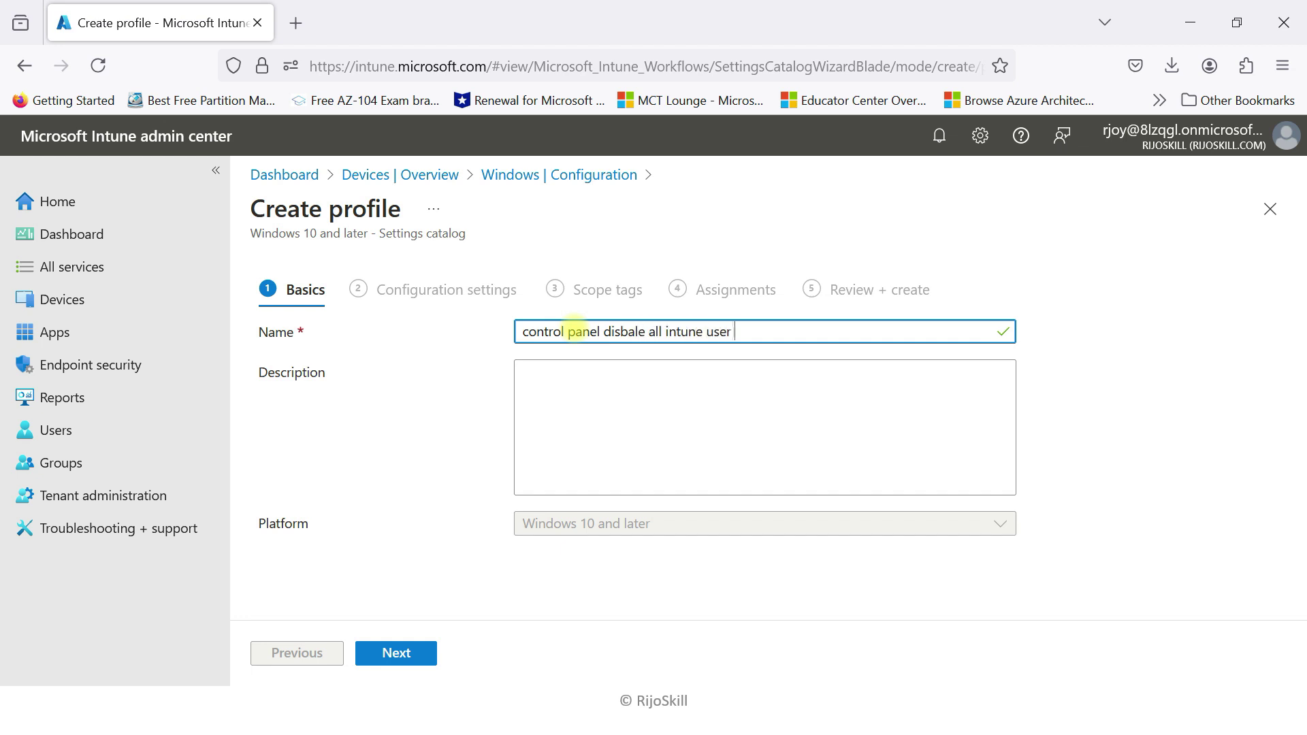
pyautogui.moveTo(739, 332); pyautogui.dragTo(268, 289)
pyautogui.hotkey('ctrl', 'c')
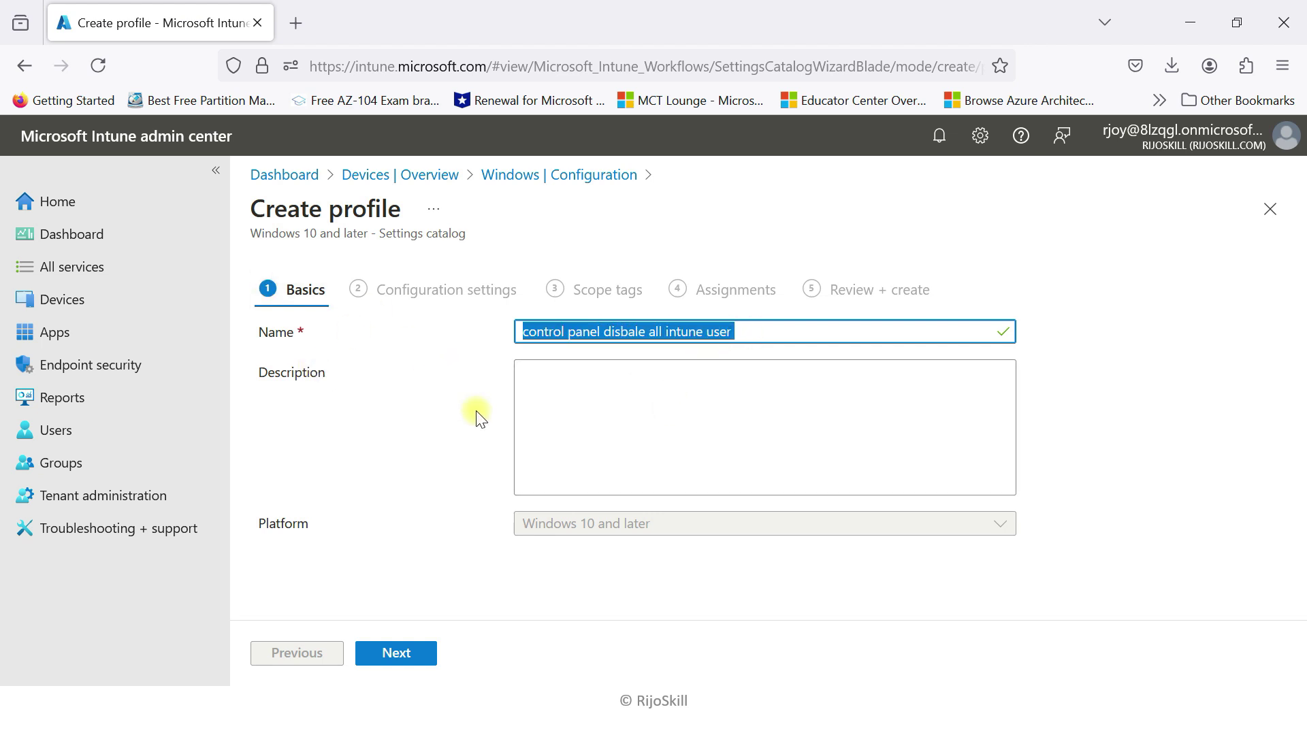
pyautogui.click(522, 388)
pyautogui.hotkey('ctrl', 'v')
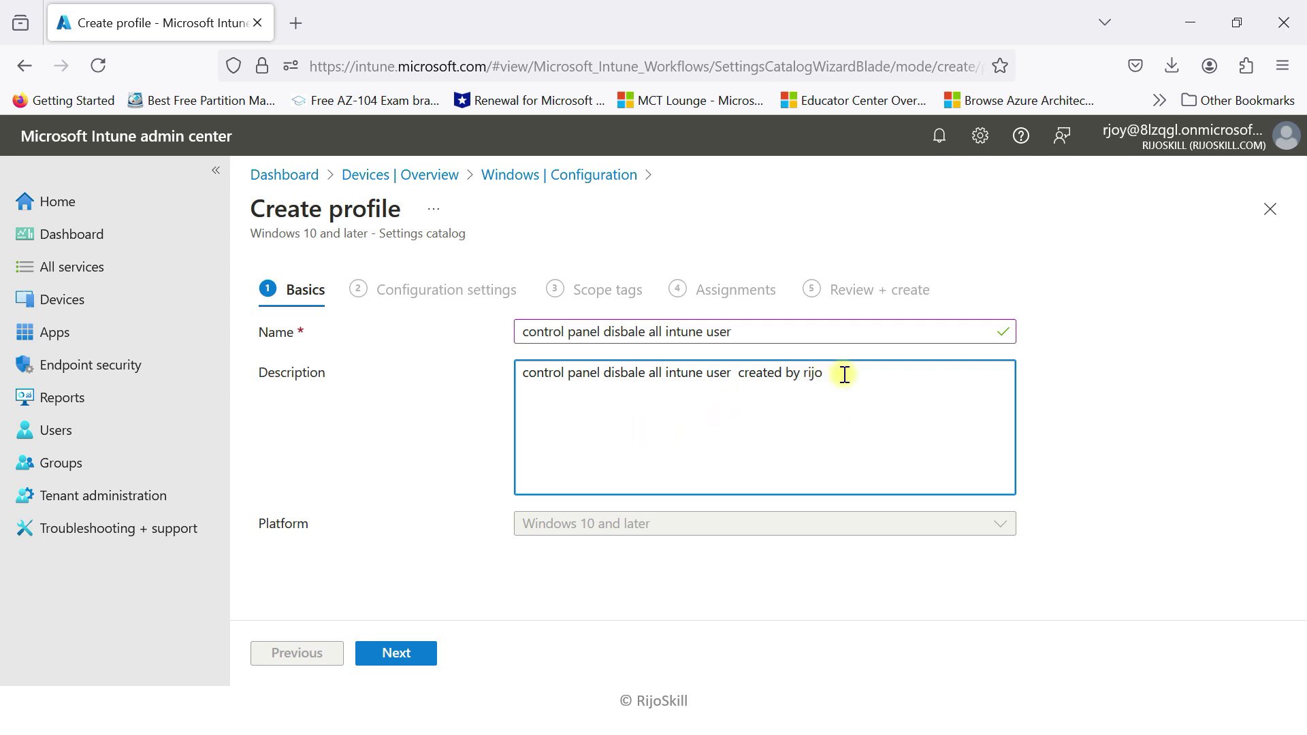
pyautogui.click(674, 441)
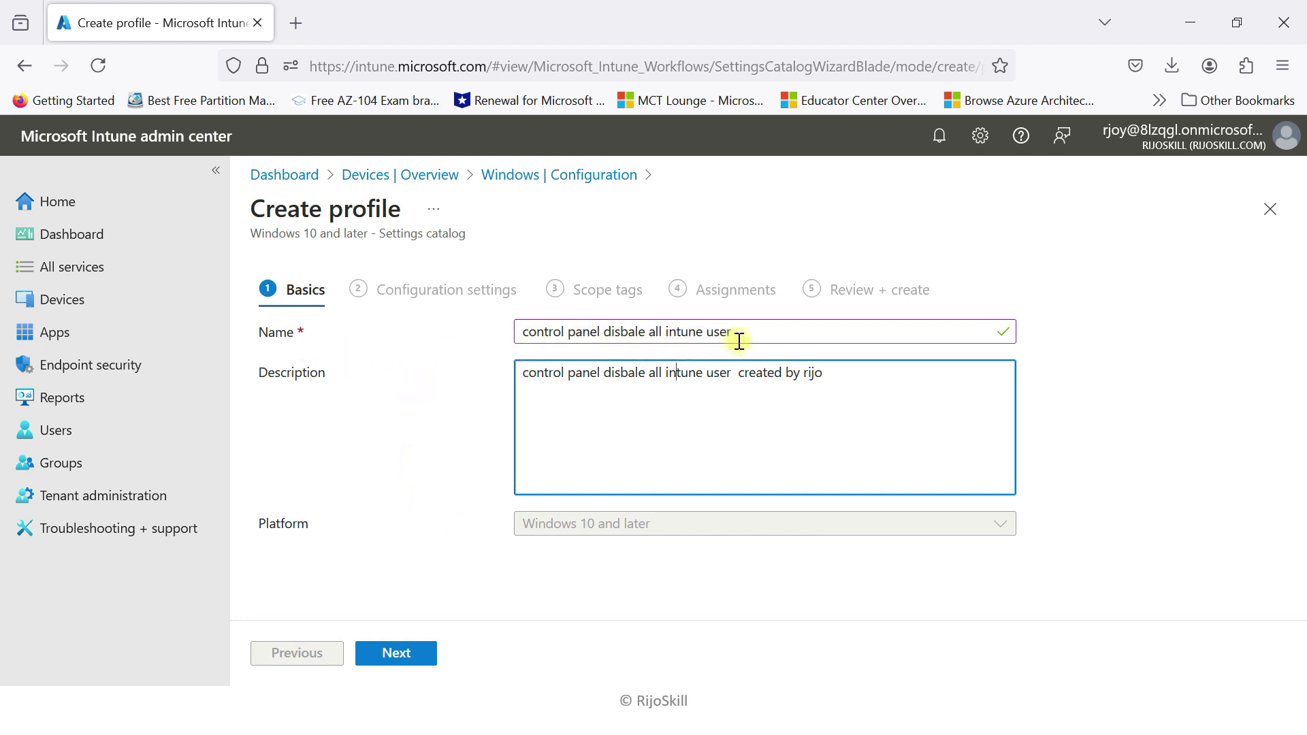
pyautogui.click(422, 649)
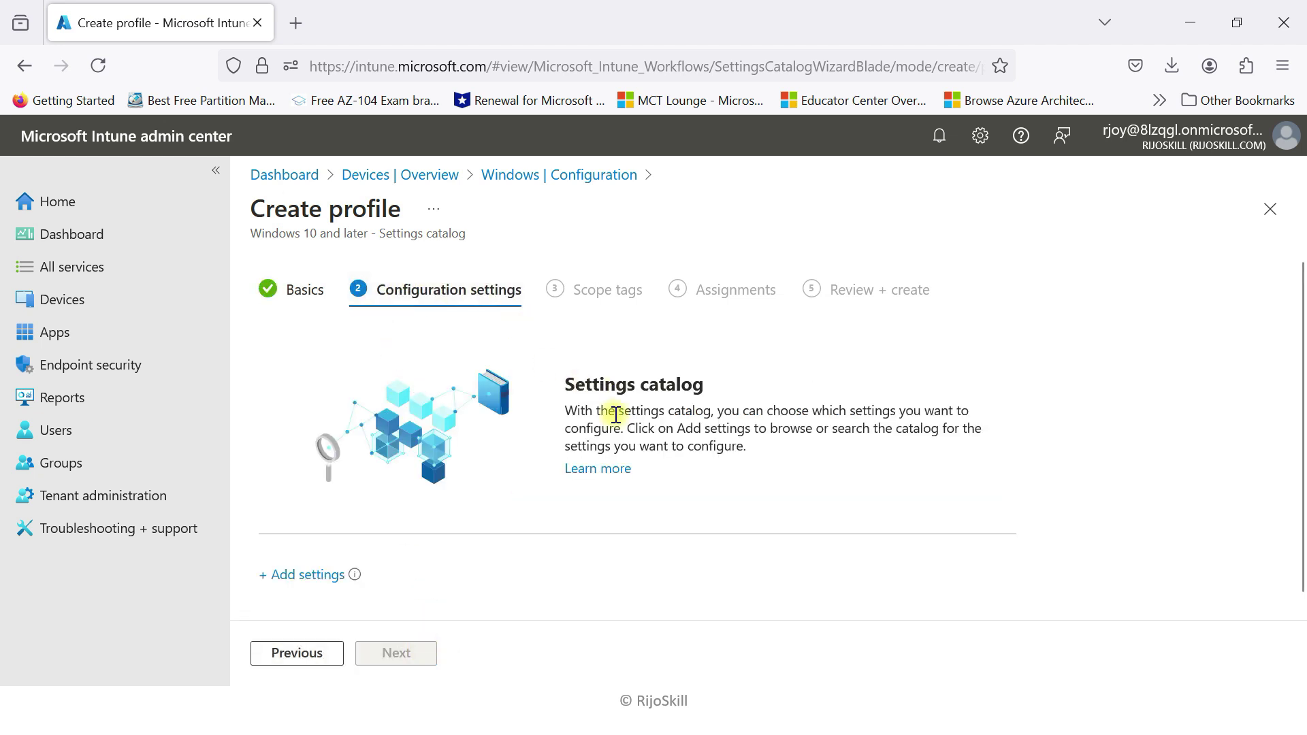
# - Open the settings picker, search for 'bitlocker', then clear the search box
pyautogui.click(306, 578)
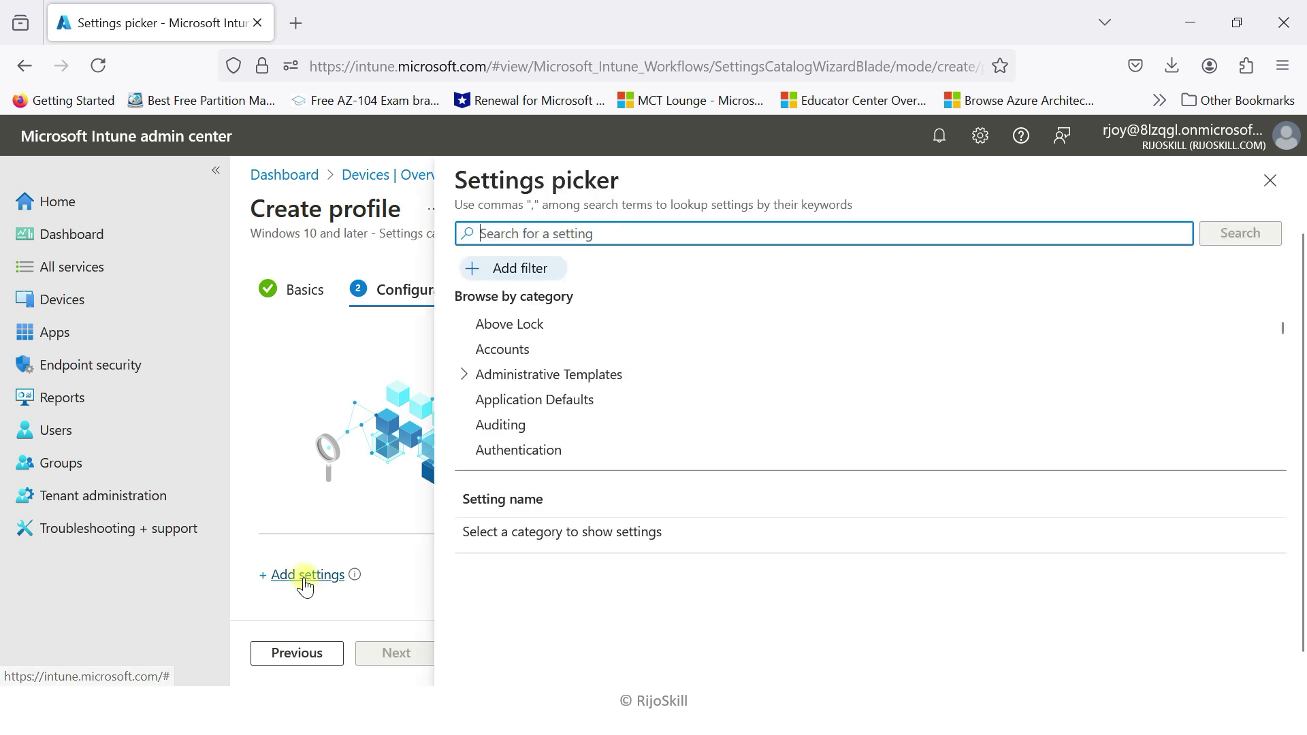
pyautogui.scroll(-6, 575, 334)
pyautogui.scroll(-15, 573, 354)
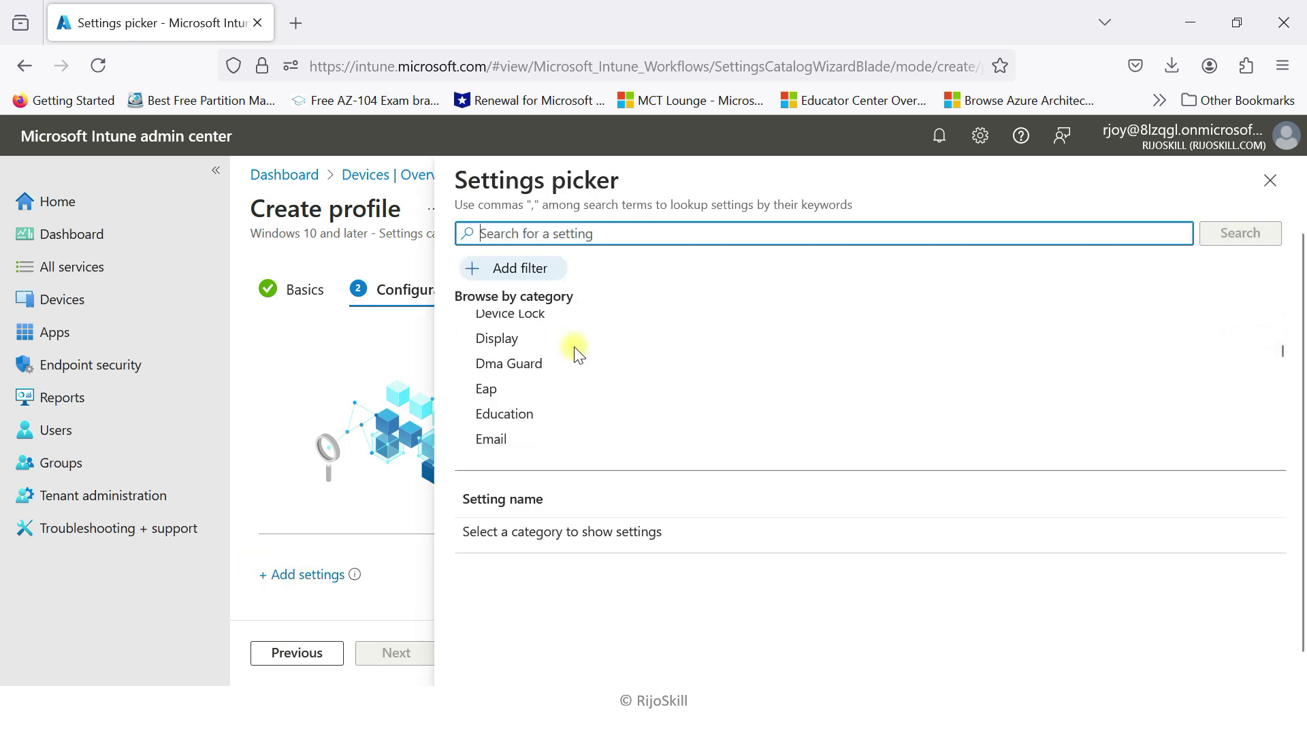
pyautogui.scroll(20, 575, 371)
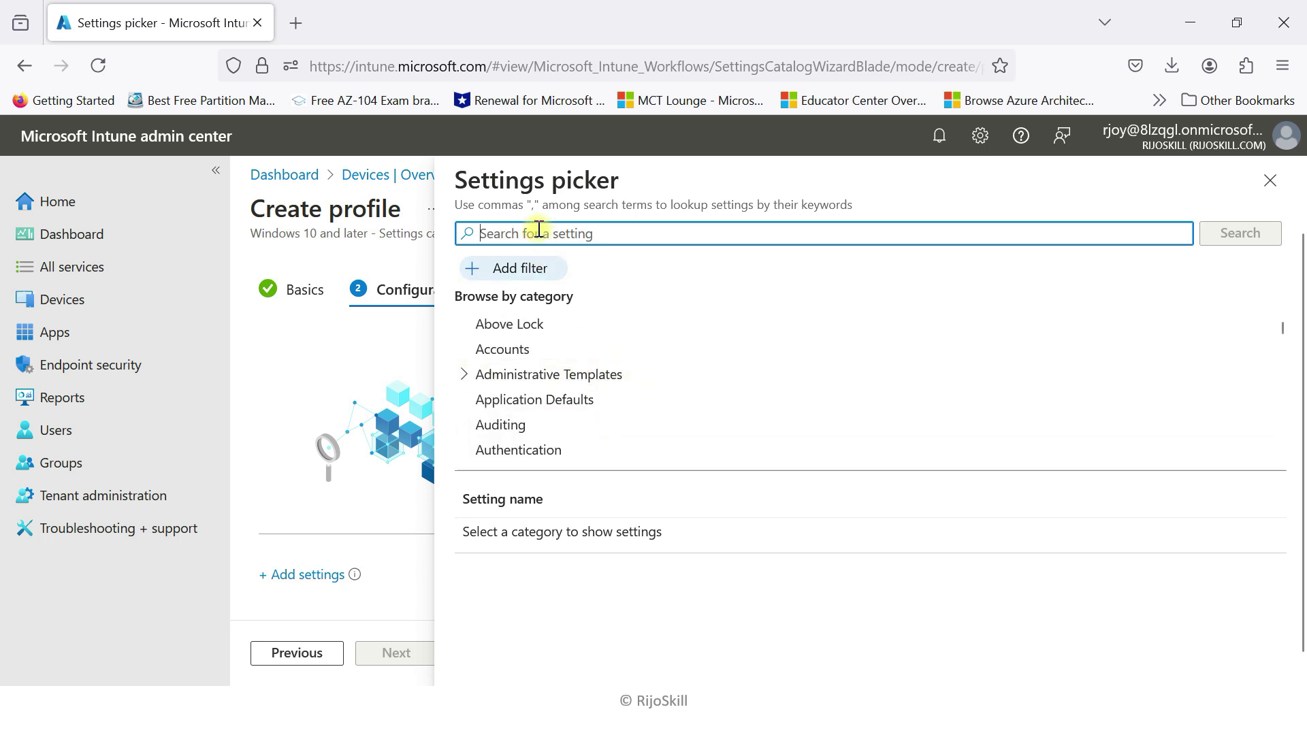
pyautogui.write('bitlocket')
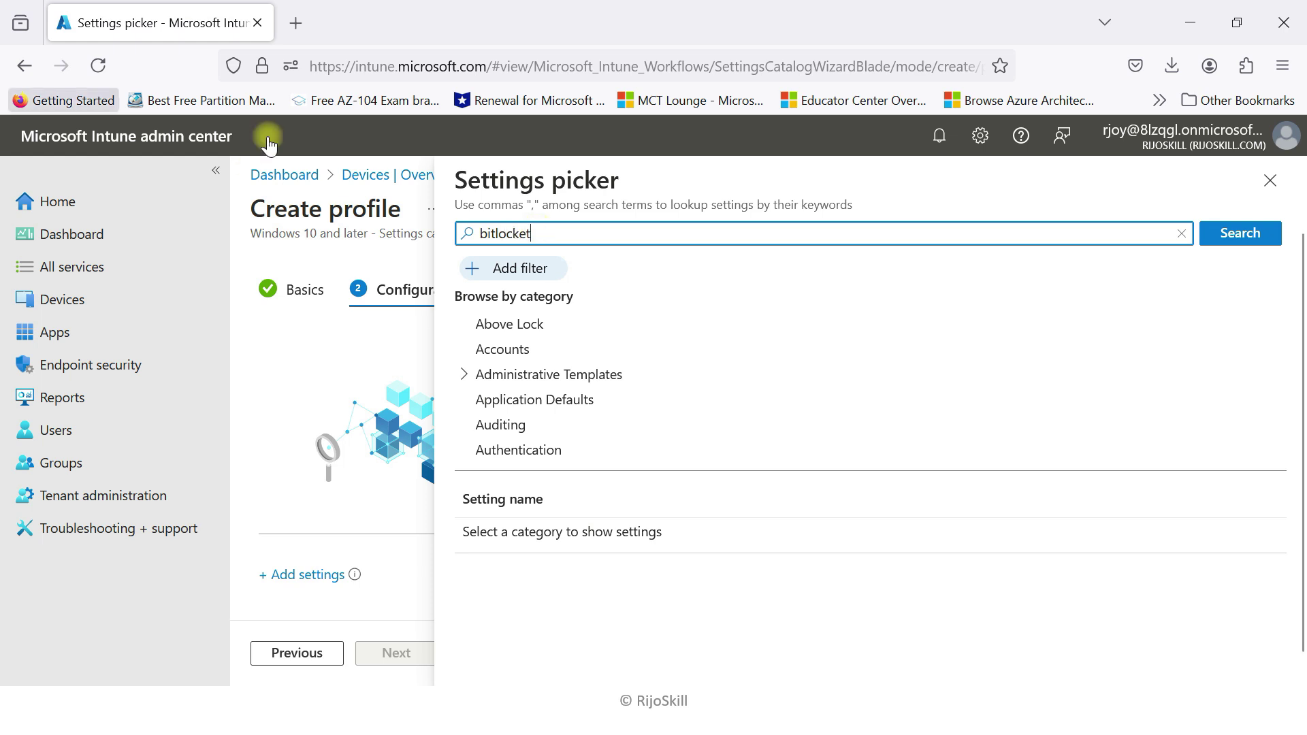
pyautogui.click(1235, 233)
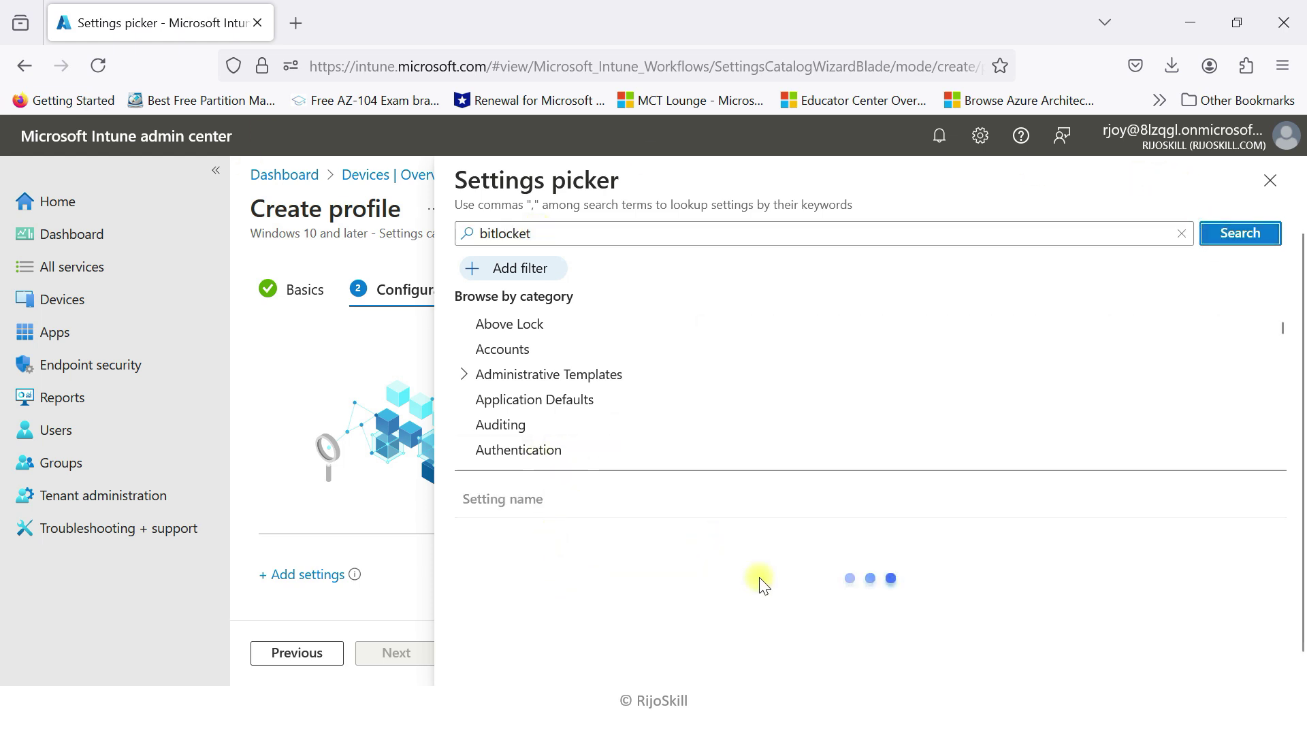
pyautogui.click(540, 231)
pyautogui.write('r')
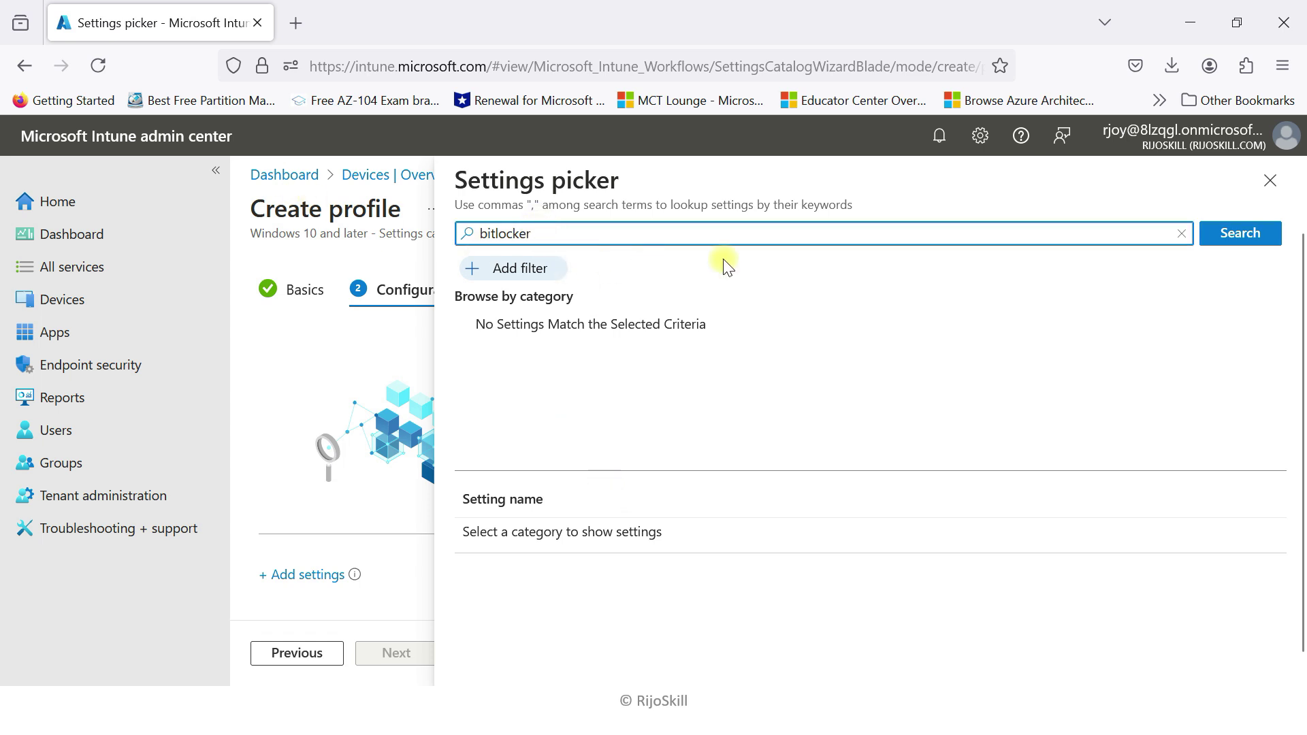
pyautogui.click(1225, 239)
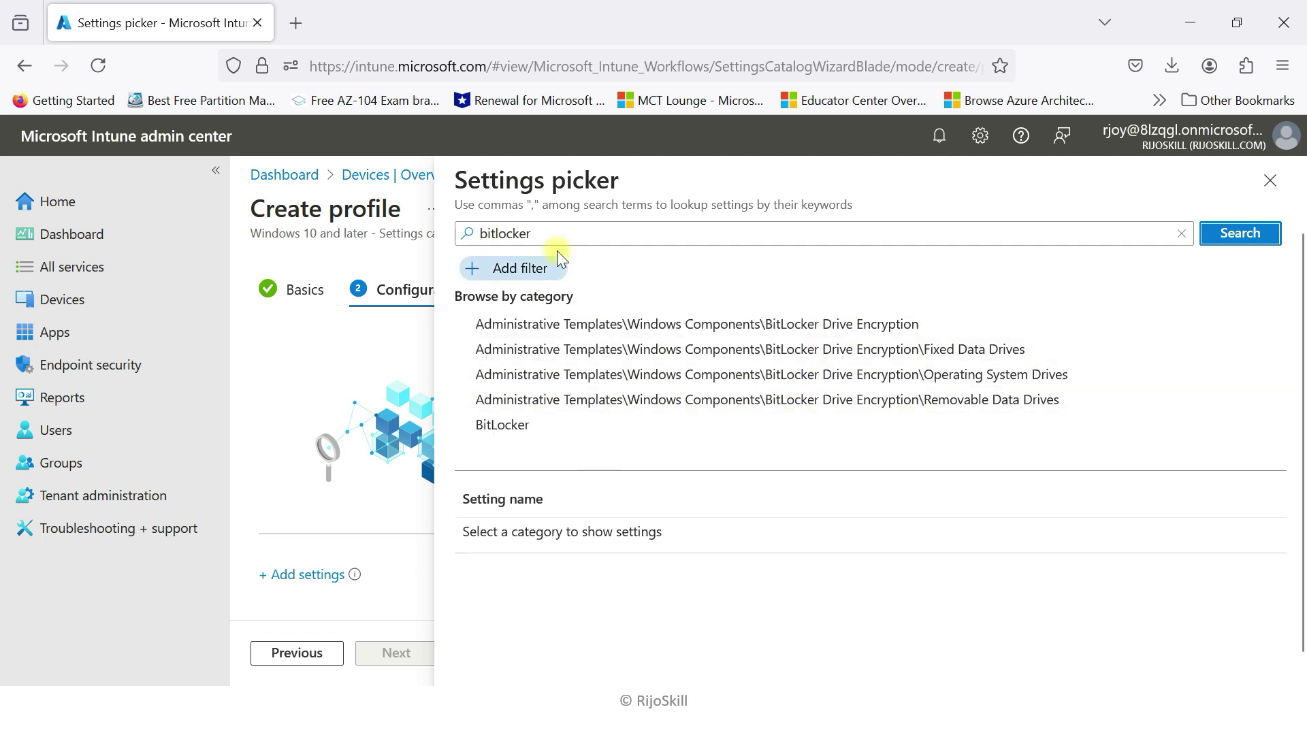
pyautogui.doubleClick(517, 234)
pyautogui.press('BackSpace')
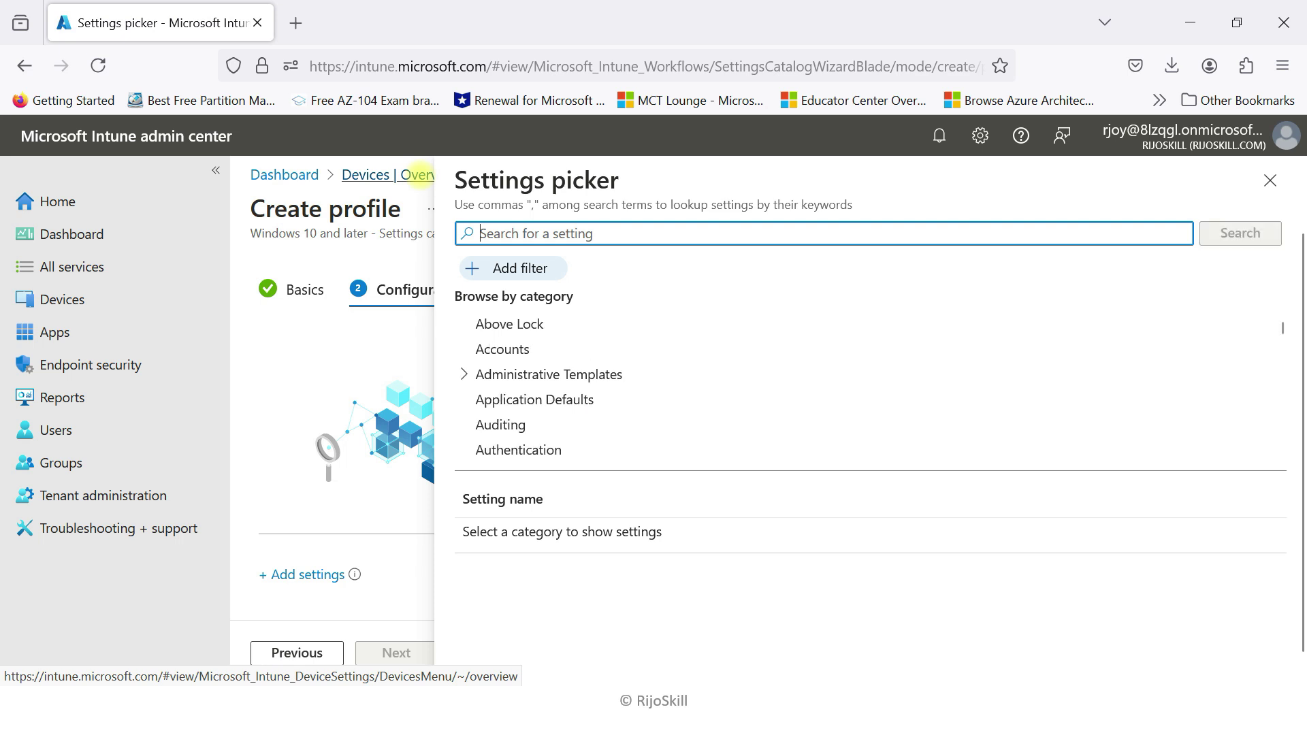
# - Apply a settings filter of OS Edition == Windows Professional
pyautogui.click(504, 268)
pyautogui.click(623, 382)
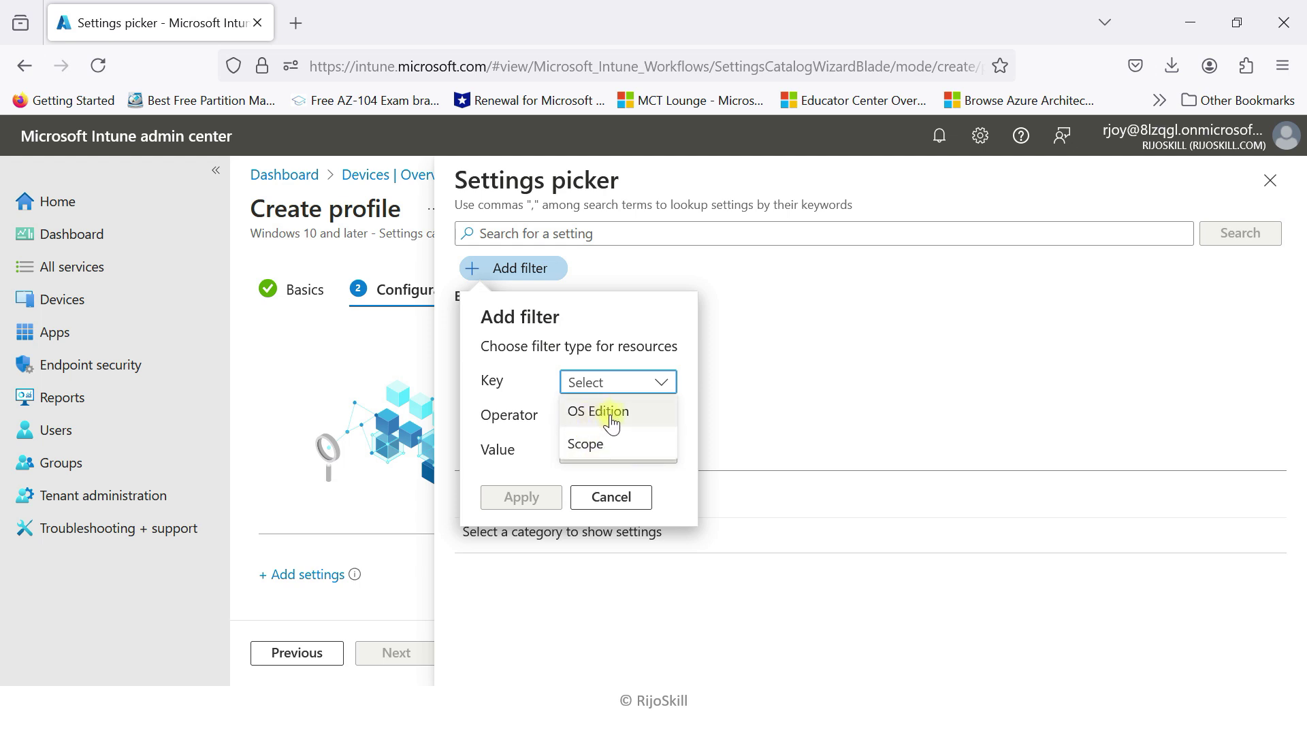
pyautogui.click(609, 414)
pyautogui.click(636, 417)
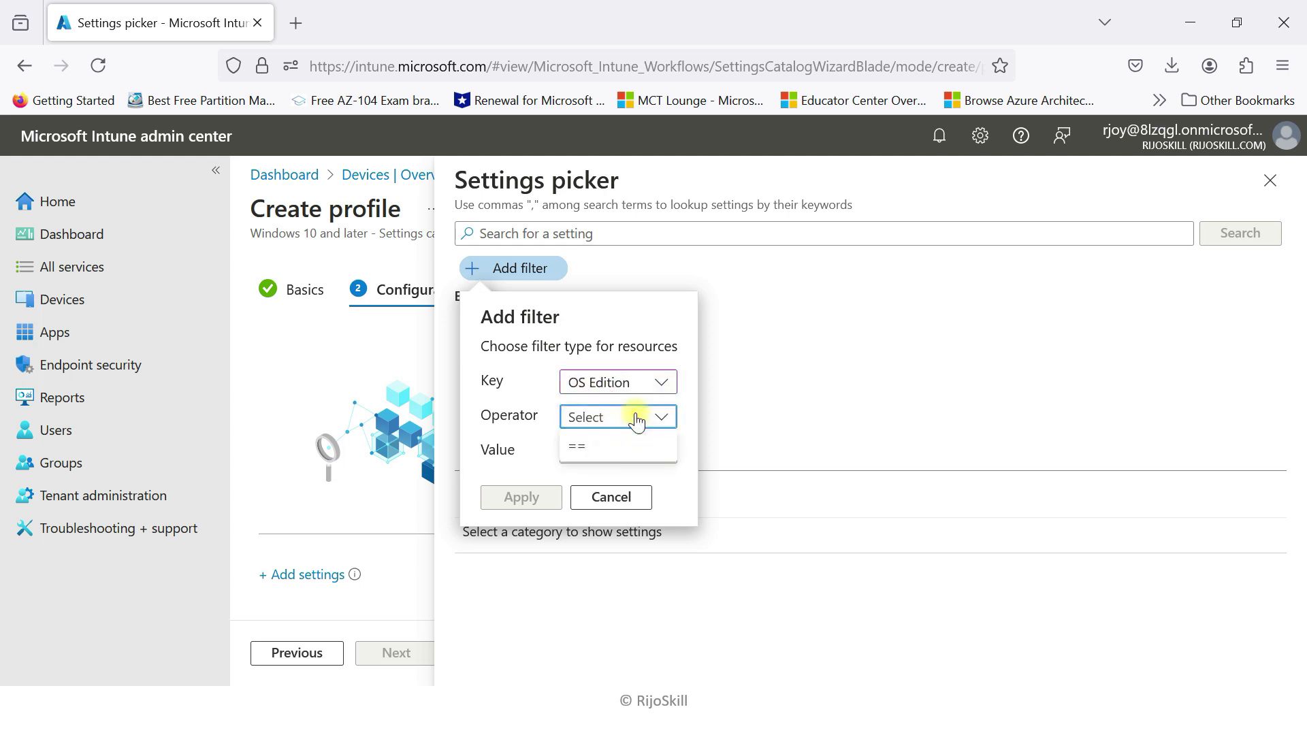
pyautogui.click(638, 447)
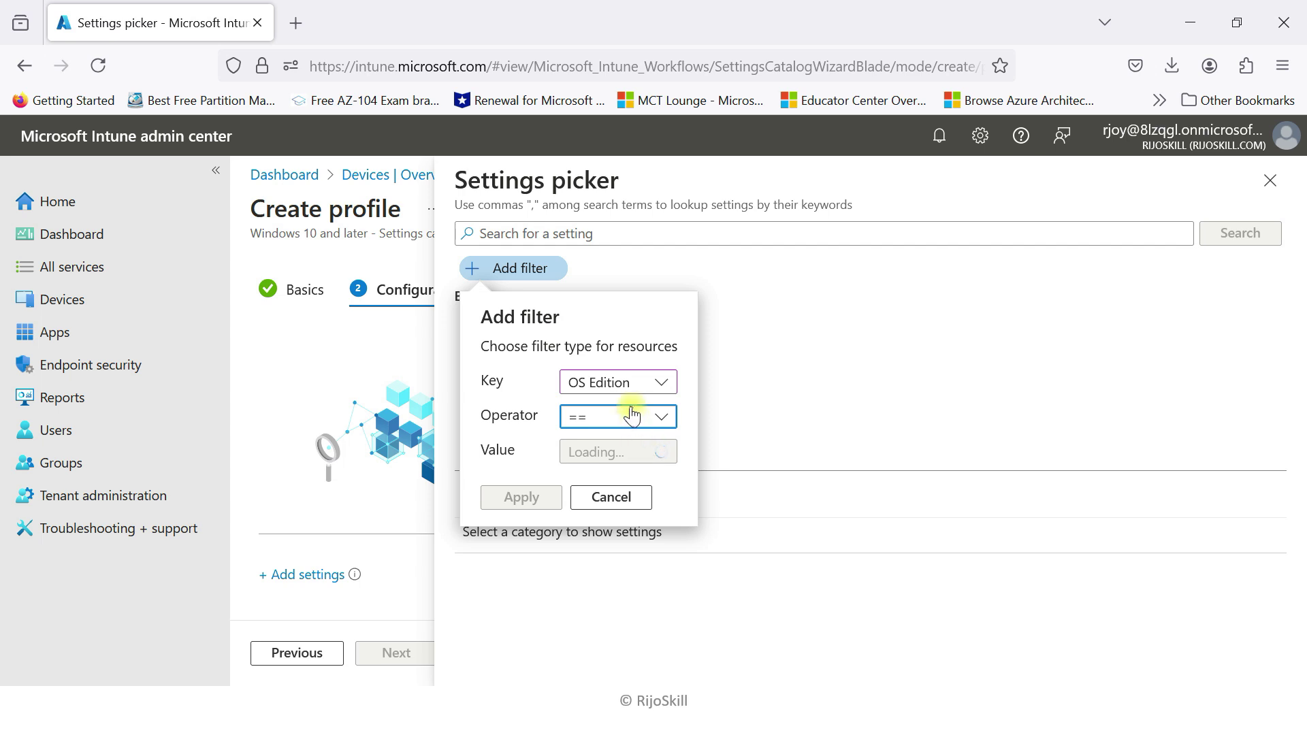
pyautogui.click(639, 451)
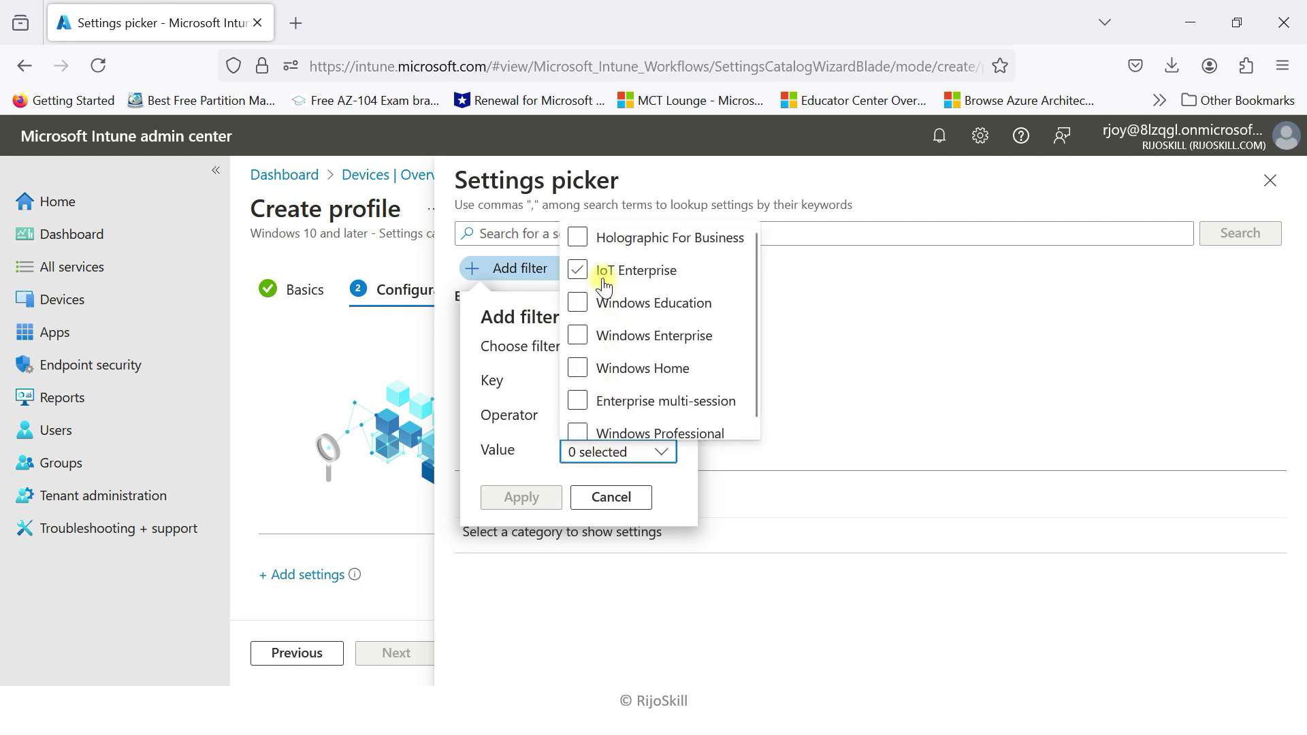
pyautogui.click(653, 326)
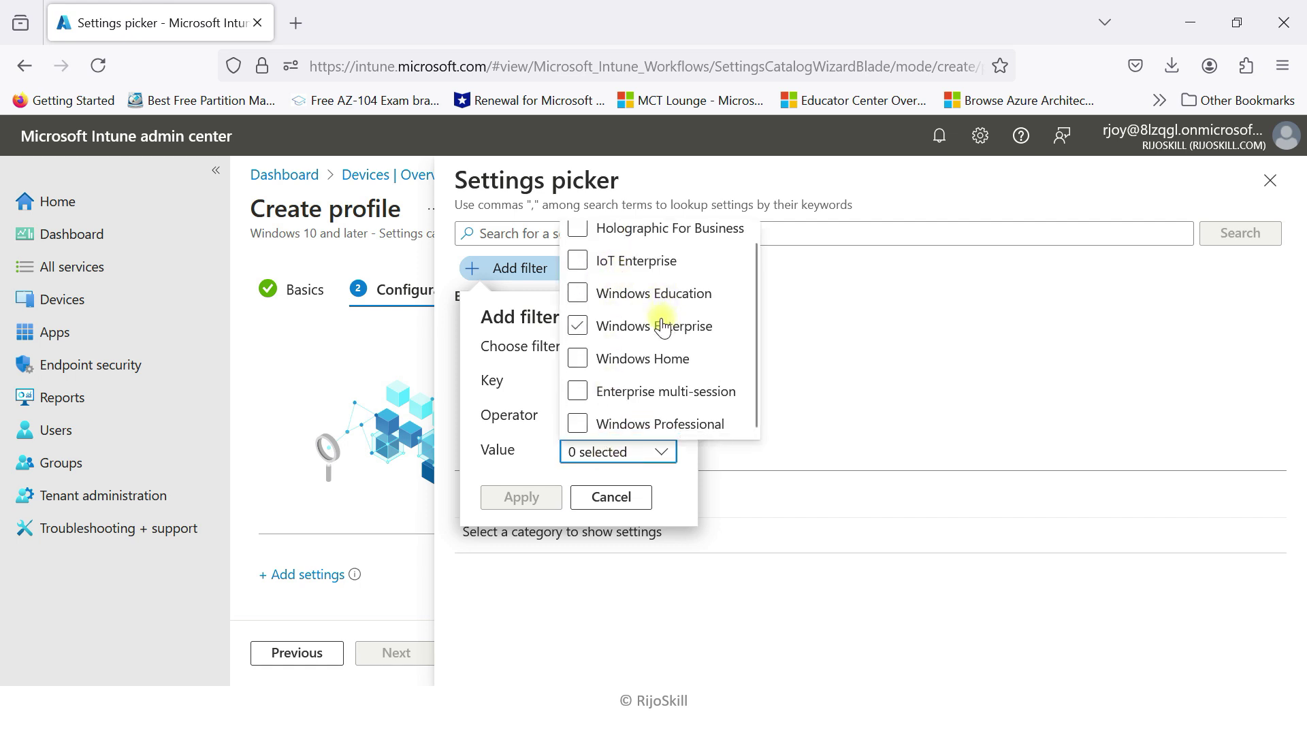
pyautogui.click(604, 389)
pyautogui.click(674, 419)
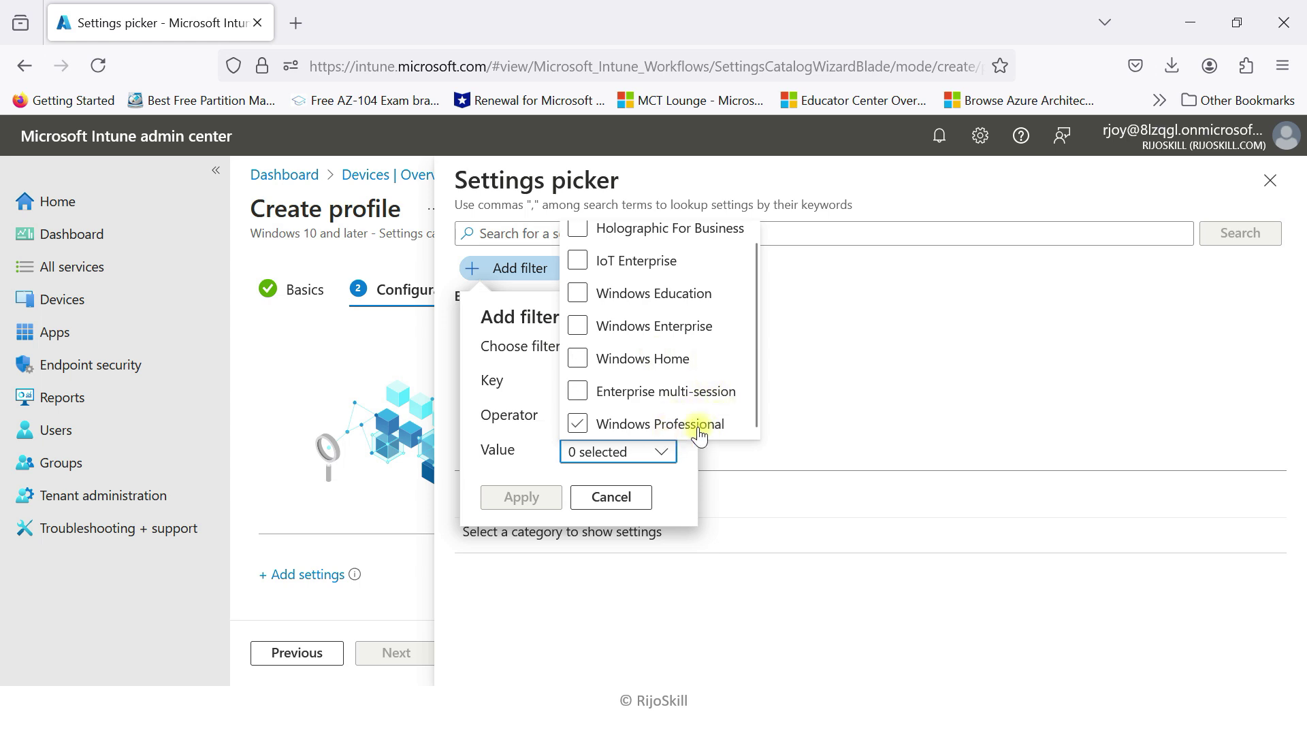
pyautogui.click(580, 423)
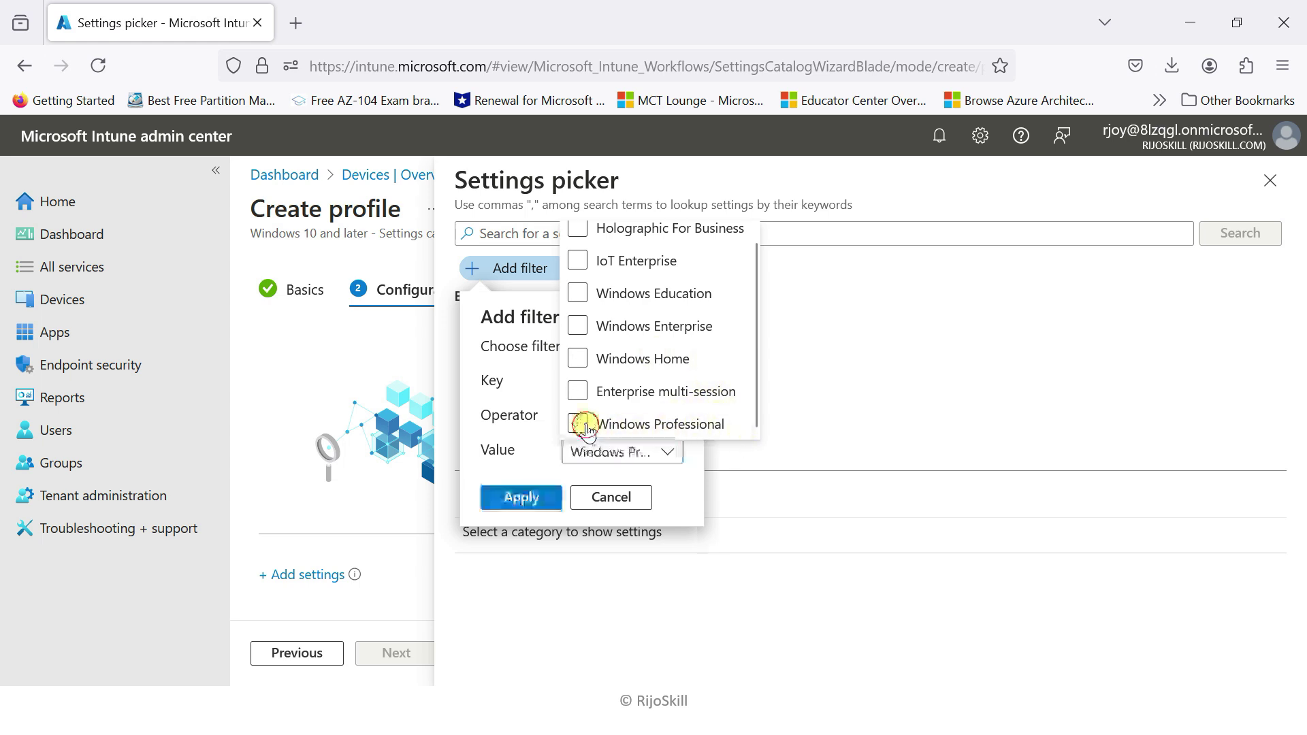
pyautogui.click(521, 496)
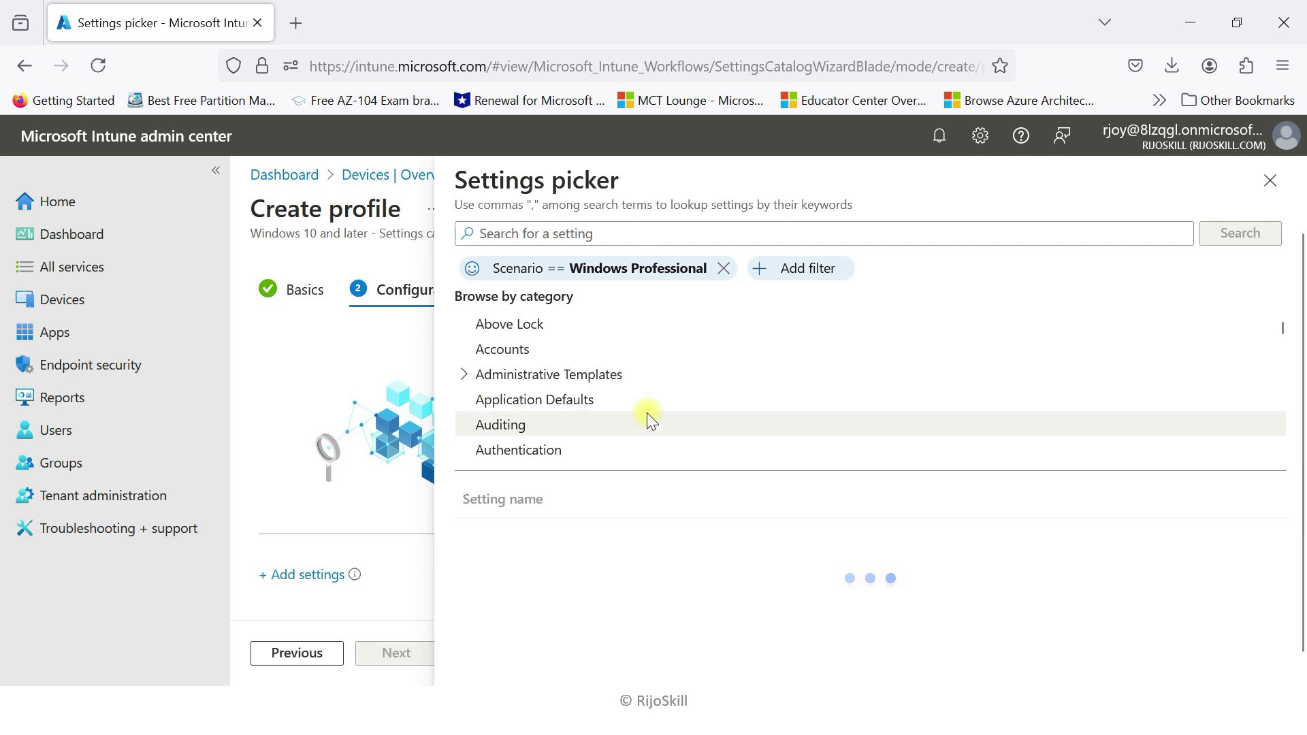
pyautogui.scroll(-3, 632, 348)
pyautogui.scroll(3, 636, 400)
pyautogui.scroll(-5, 636, 402)
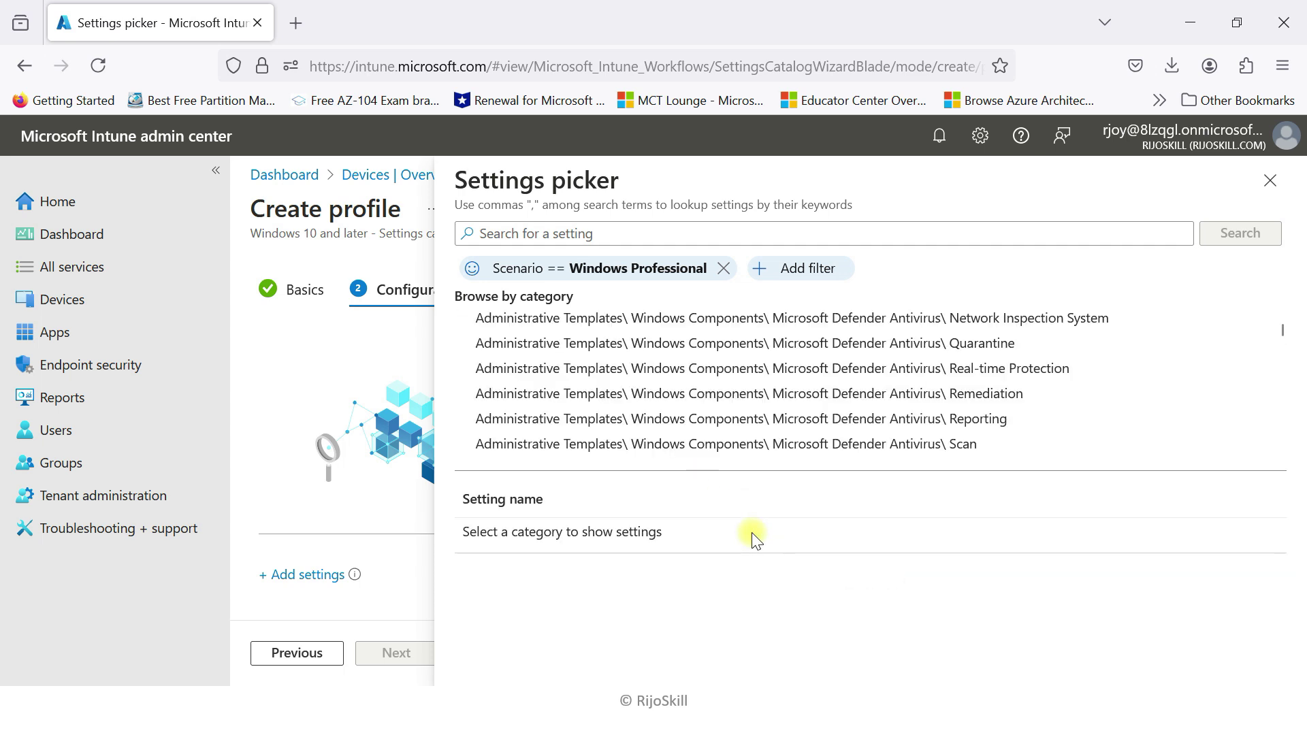
pyautogui.scroll(3, 586, 360)
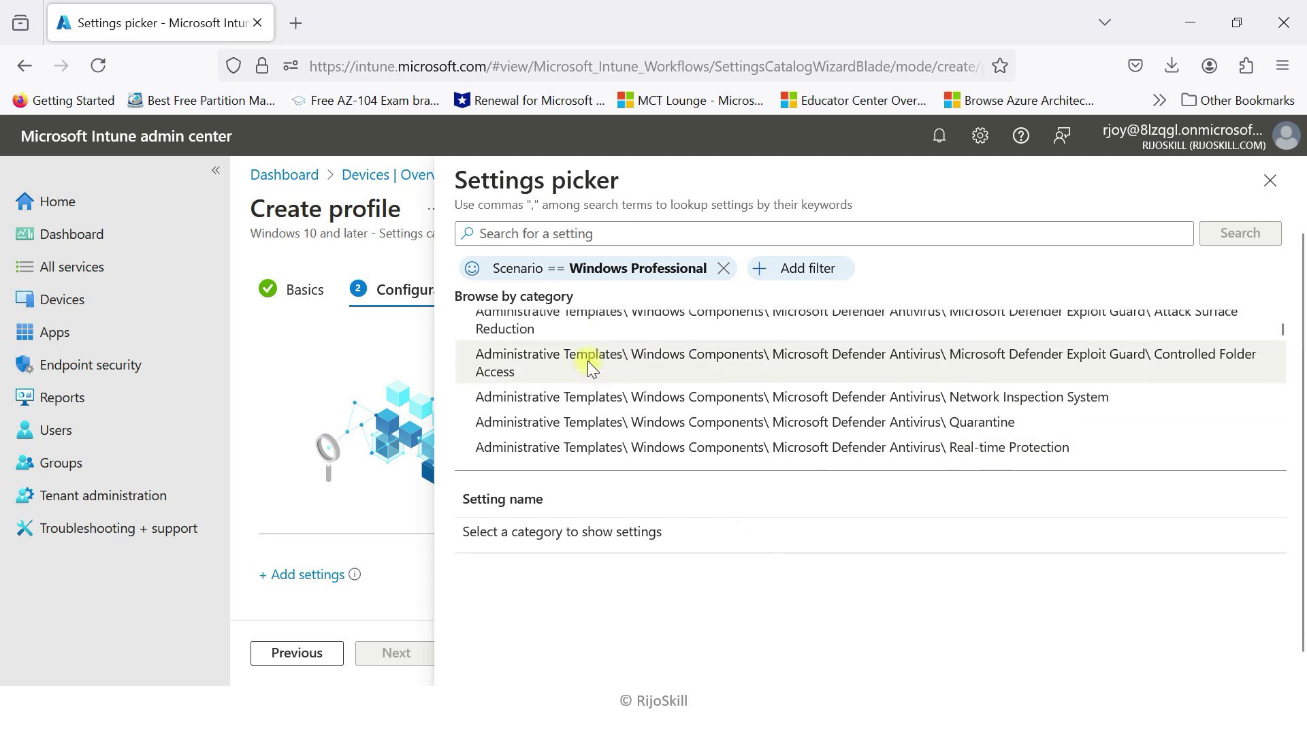
pyautogui.scroll(-3, 580, 346)
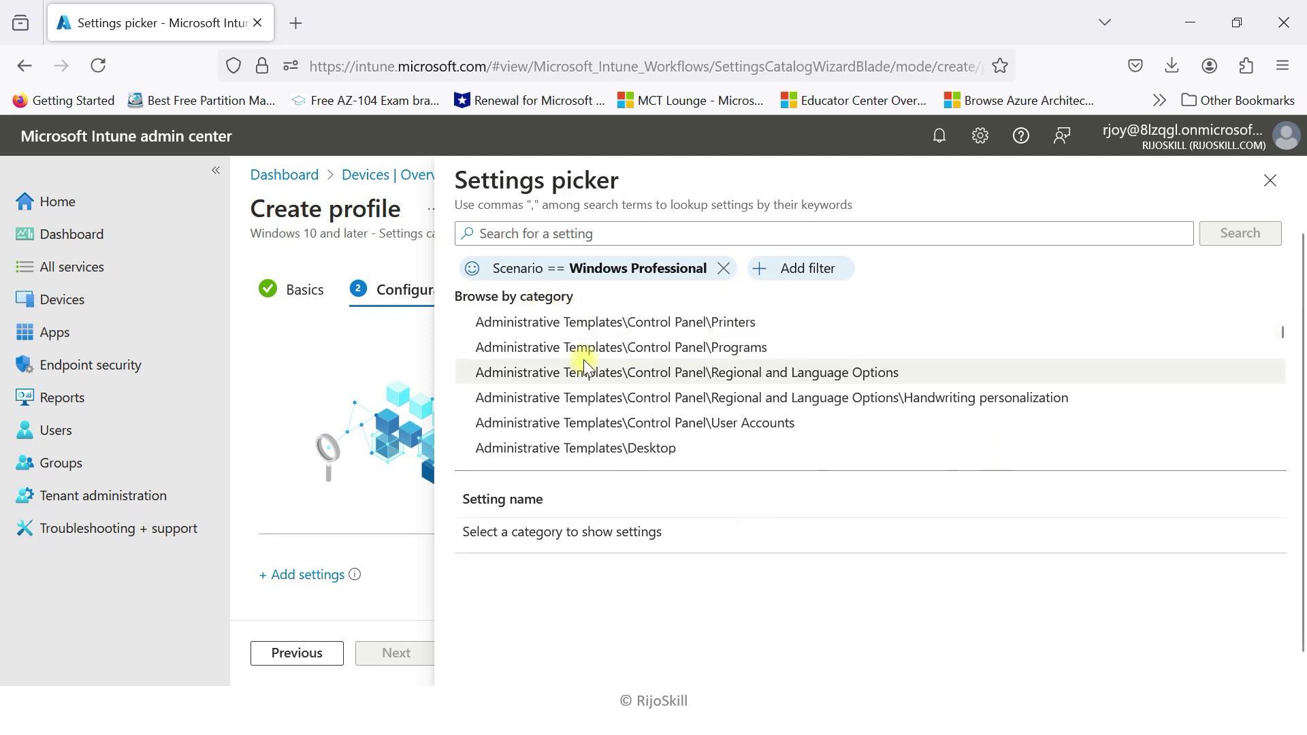
pyautogui.scroll(-10, 584, 404)
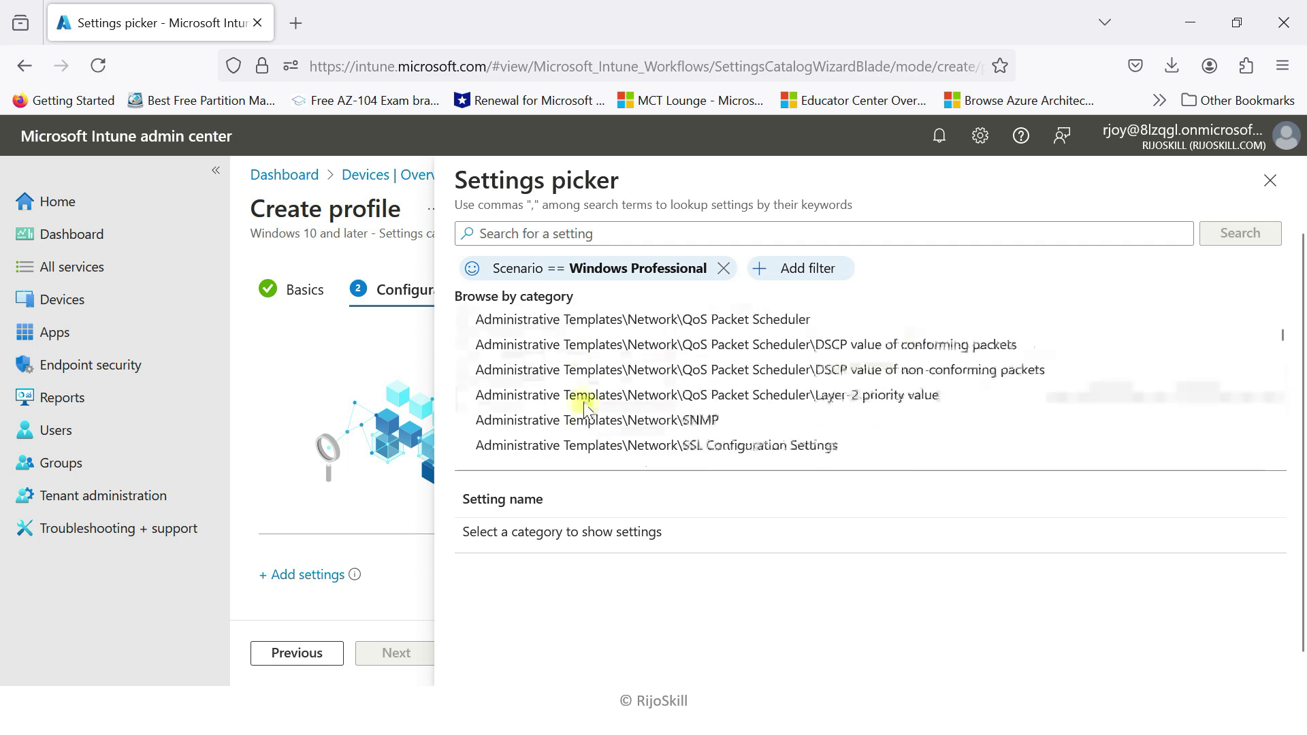
pyautogui.scroll(-12, 582, 403)
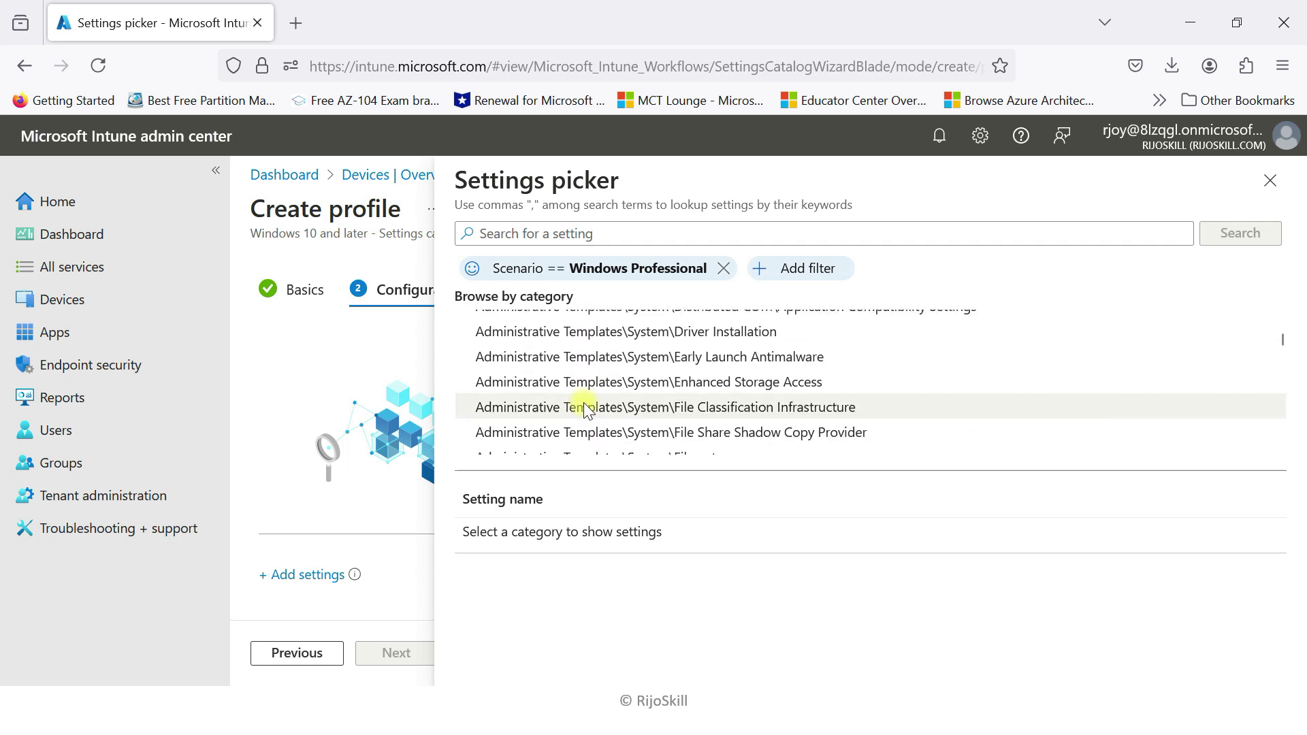
pyautogui.scroll(-12, 582, 402)
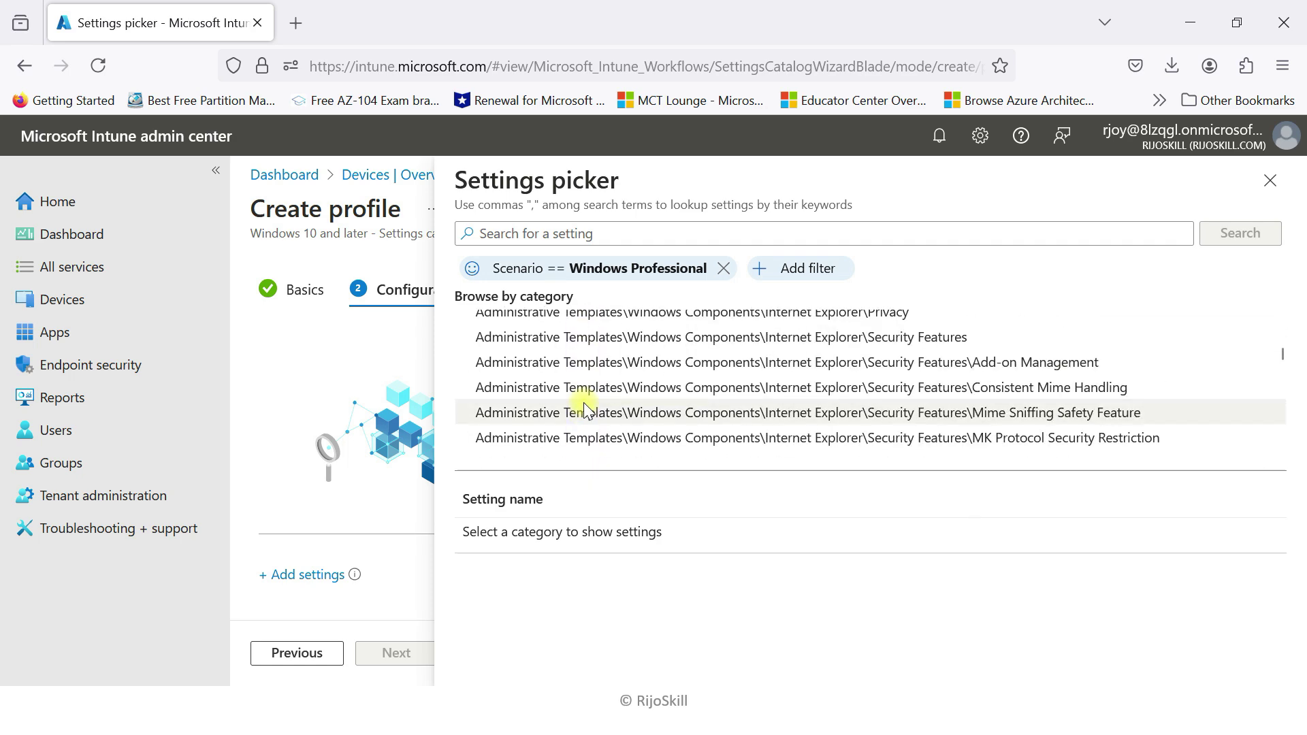
pyautogui.moveTo(1282, 357); pyautogui.dragTo(1276, 371)
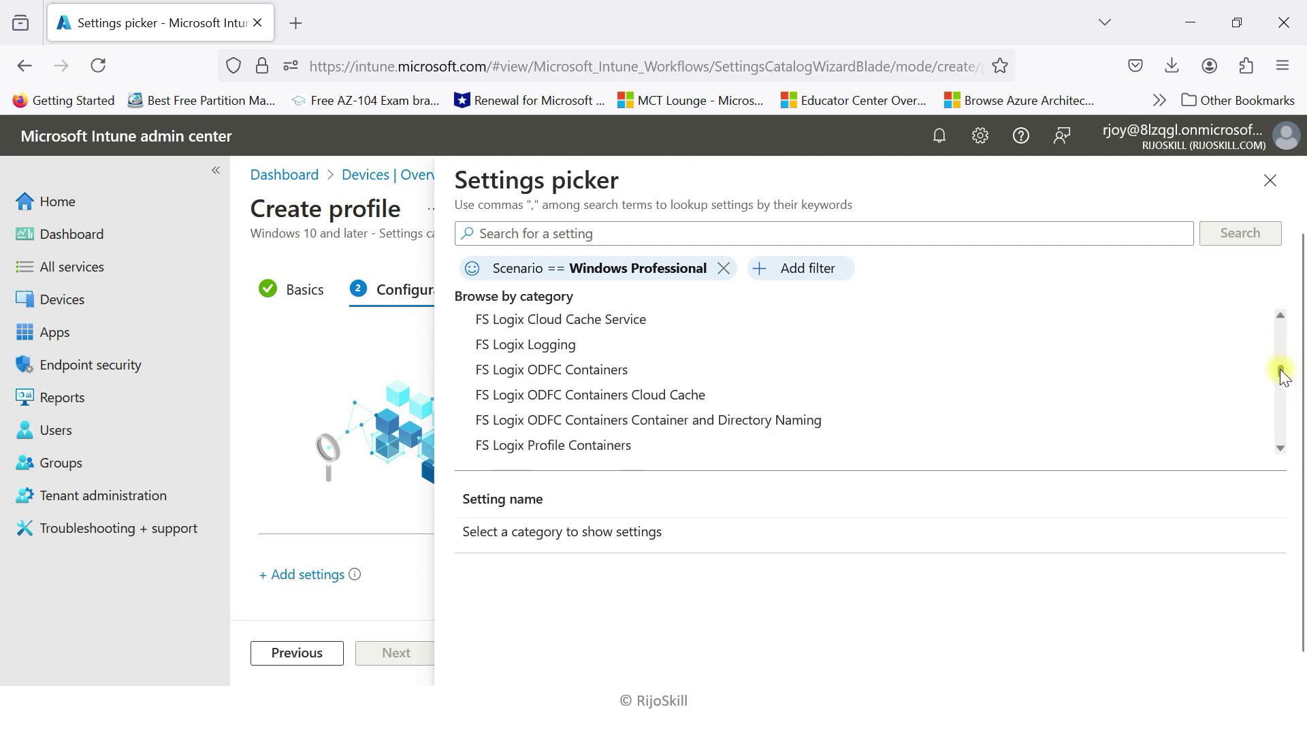
pyautogui.scroll(-3, 629, 383)
pyautogui.scroll(3, 575, 373)
pyautogui.scroll(5, 574, 373)
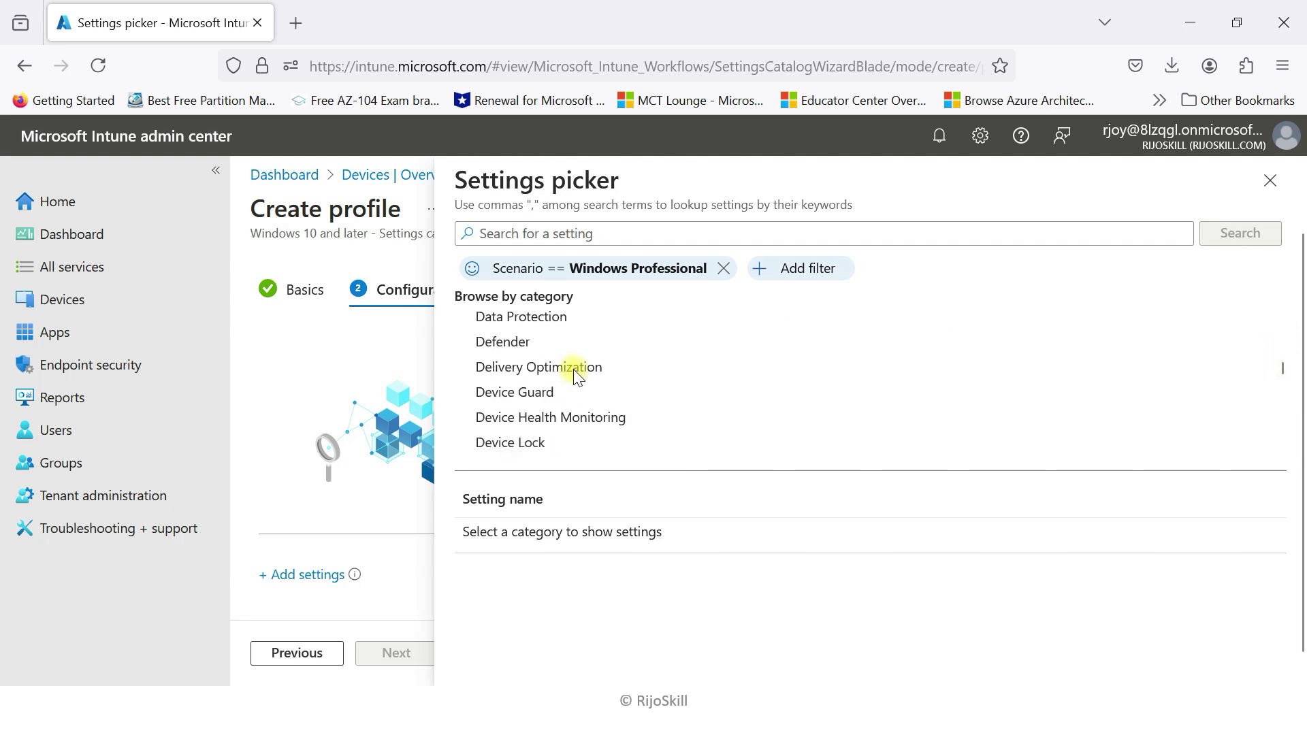
pyautogui.scroll(12, 575, 370)
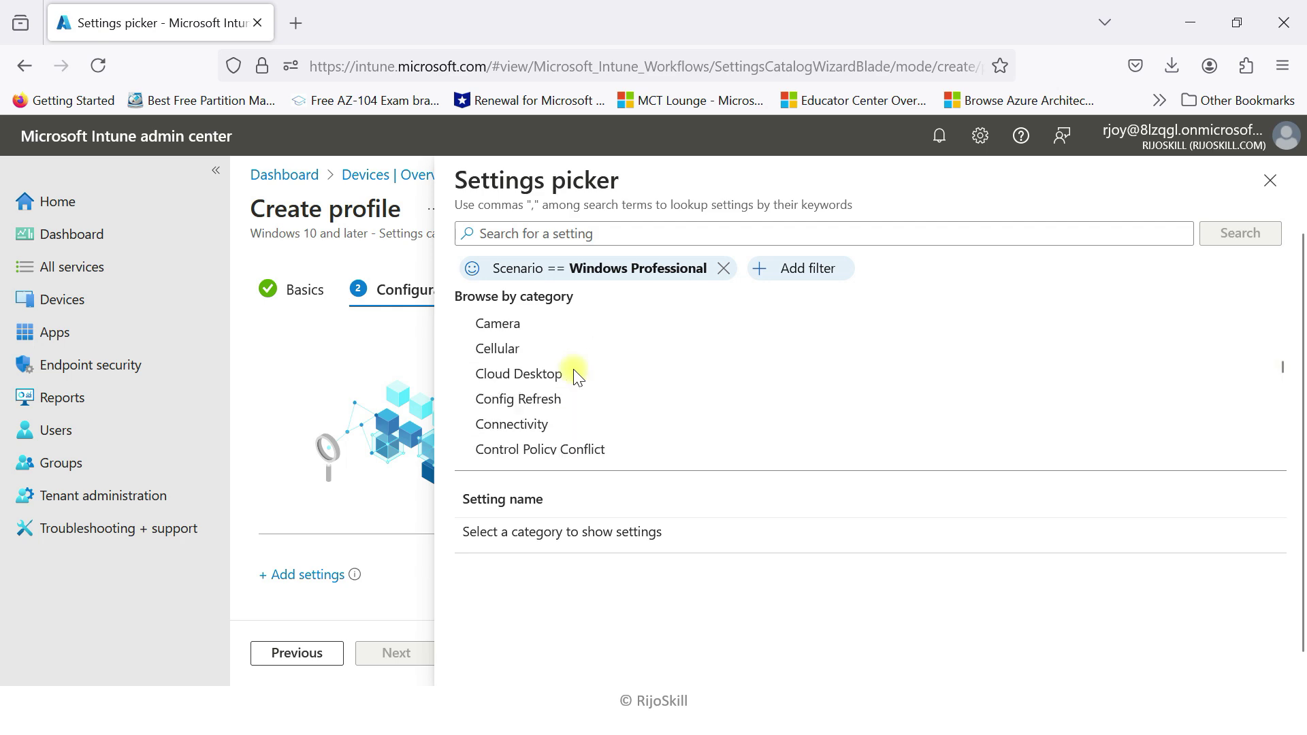
pyautogui.scroll(15, 575, 360)
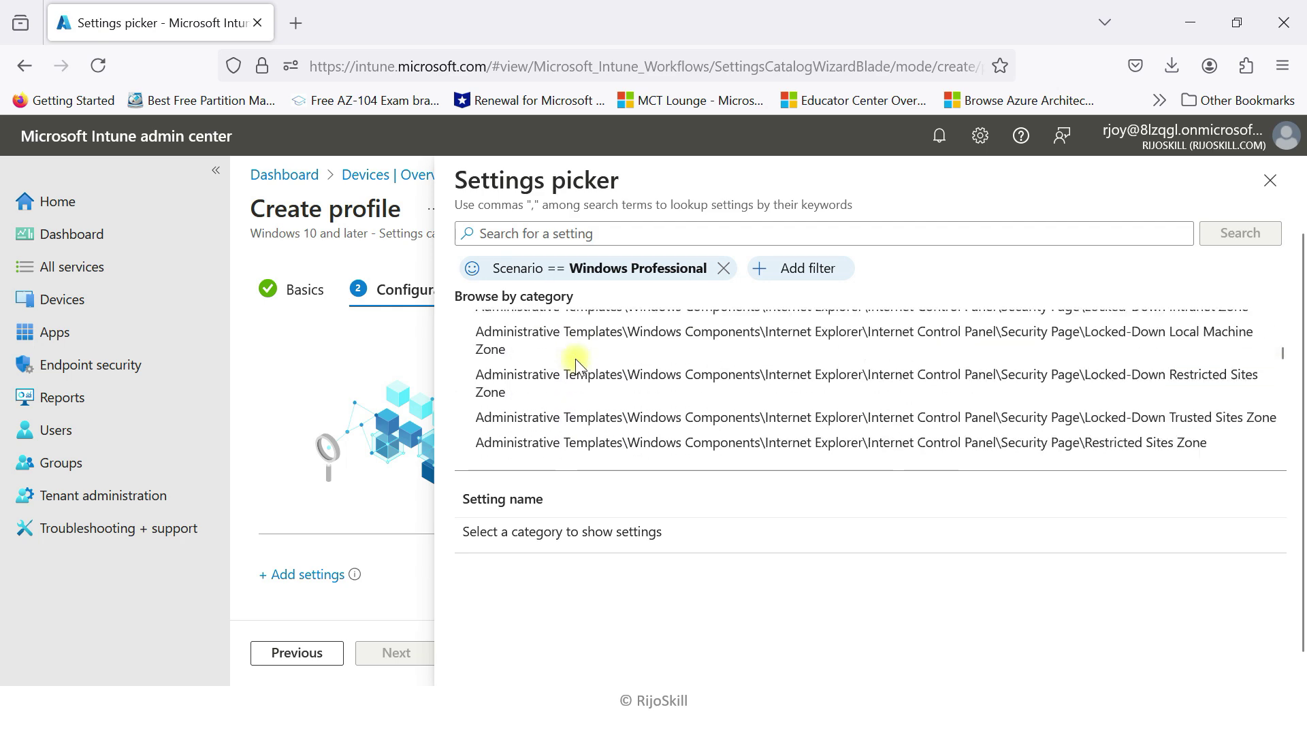
pyautogui.scroll(3, 575, 361)
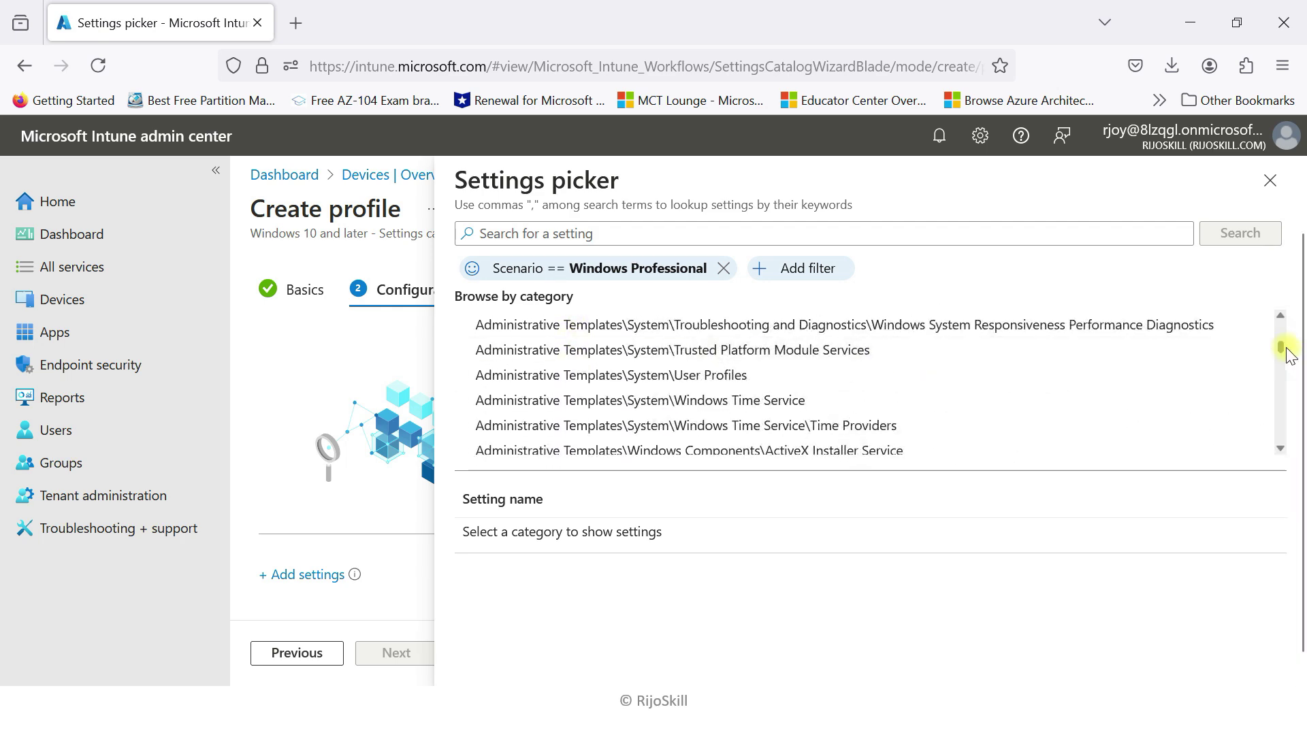
pyautogui.click(559, 233)
# - Search 'control panel' and add Prohibit access to Control Panel and PC settings (User)
pyautogui.write('co')
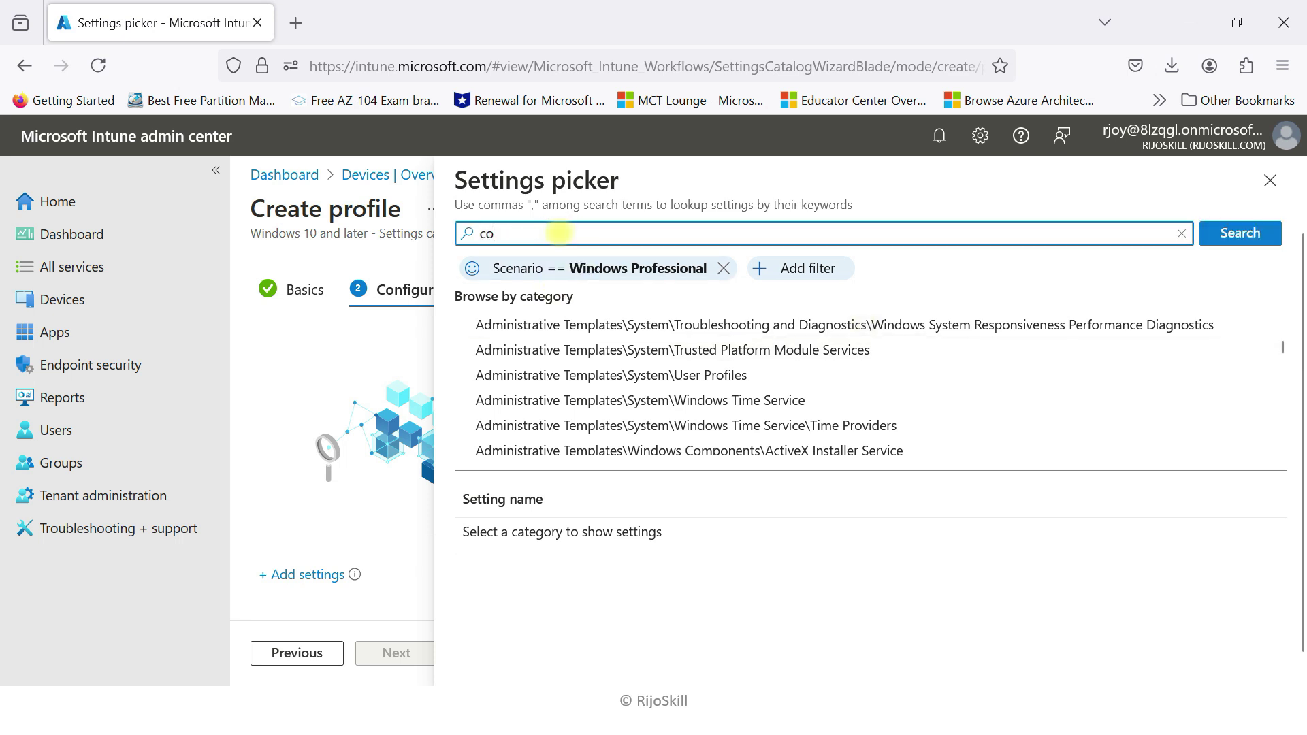
pyautogui.write('ntrol panel')
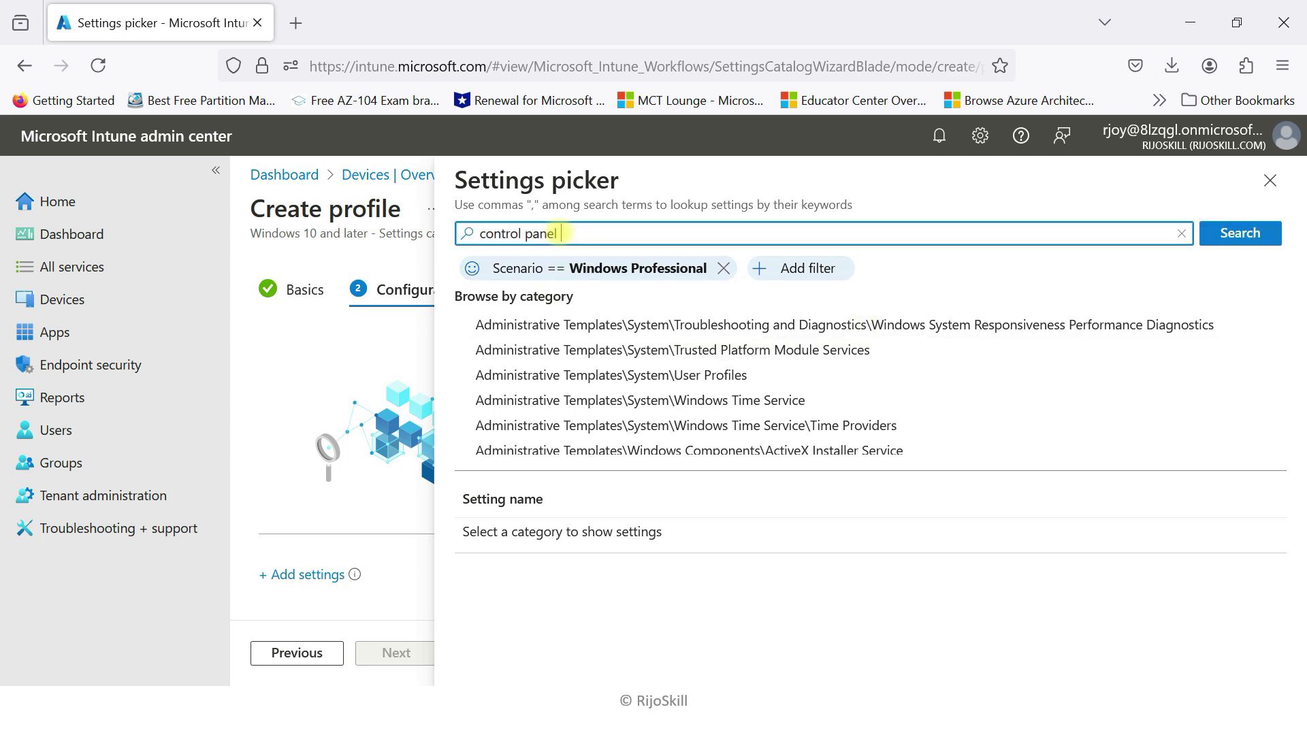
pyautogui.press('Return')
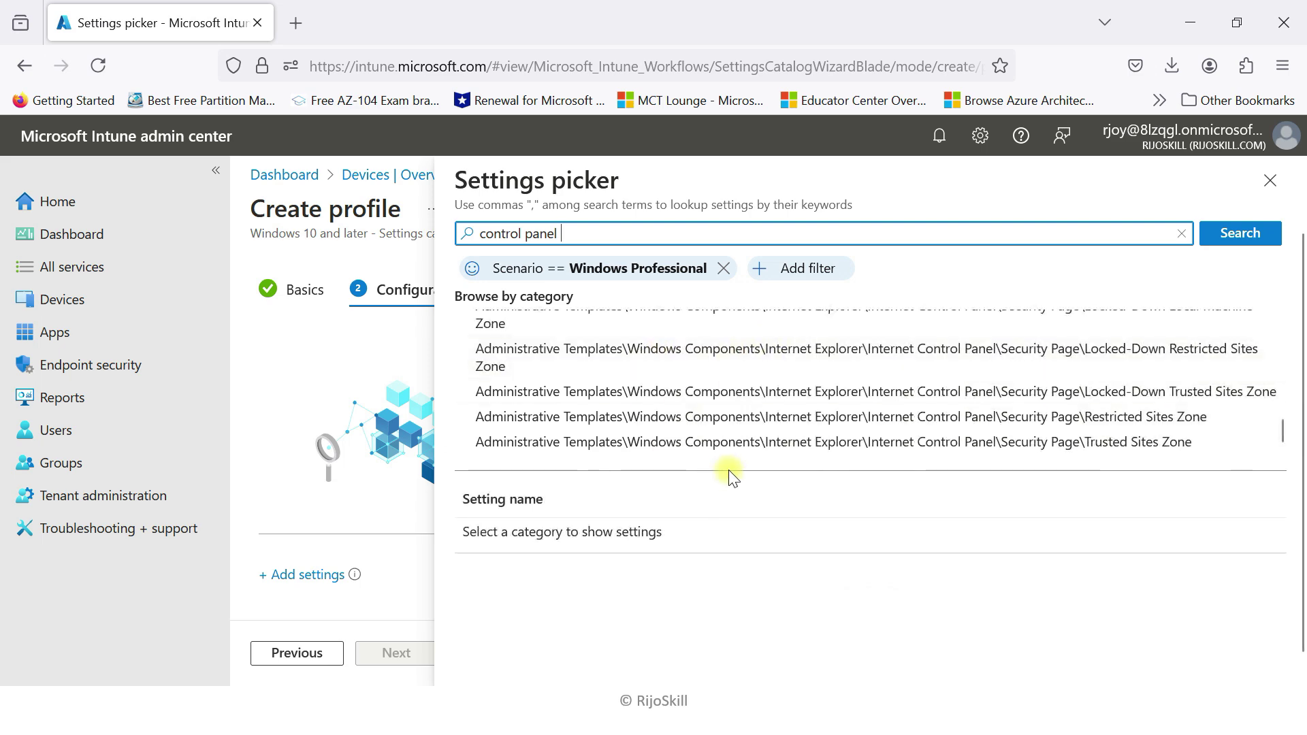
pyautogui.scroll(3, 575, 374)
pyautogui.scroll(5, 575, 374)
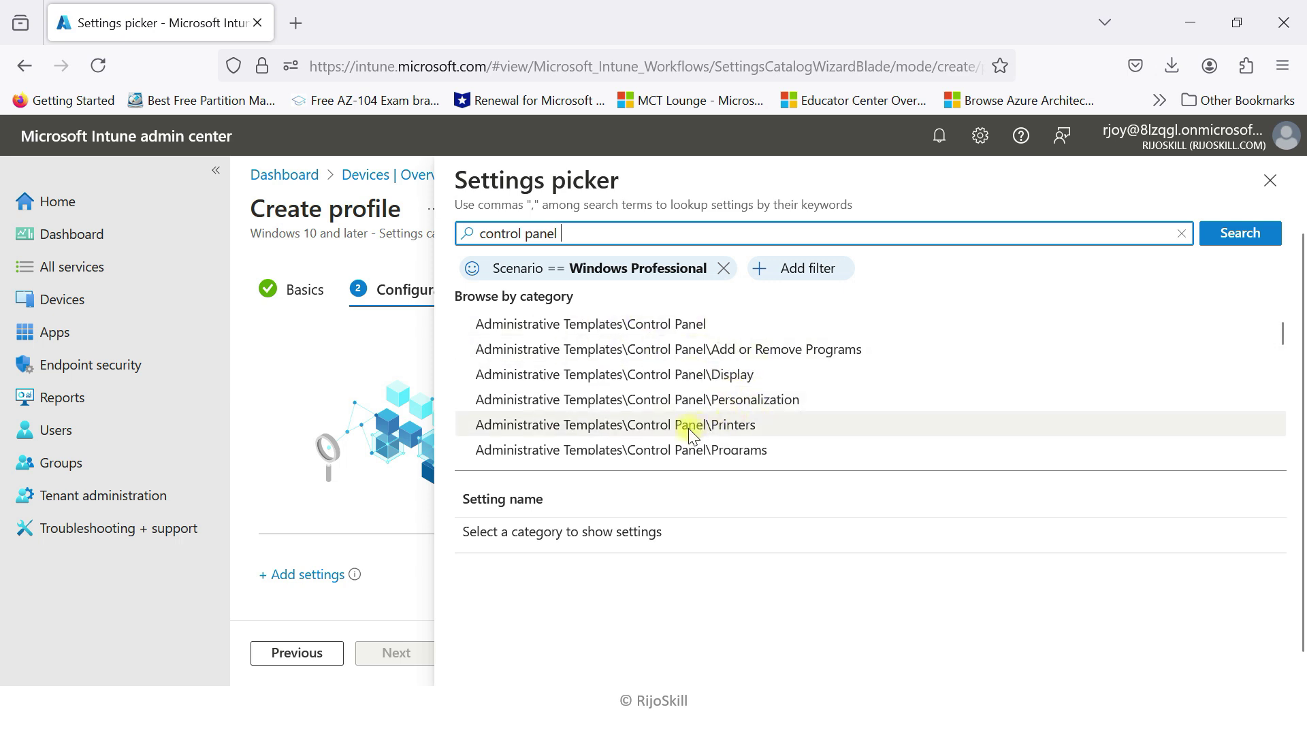
pyautogui.scroll(-3, 717, 401)
pyautogui.scroll(3, 717, 398)
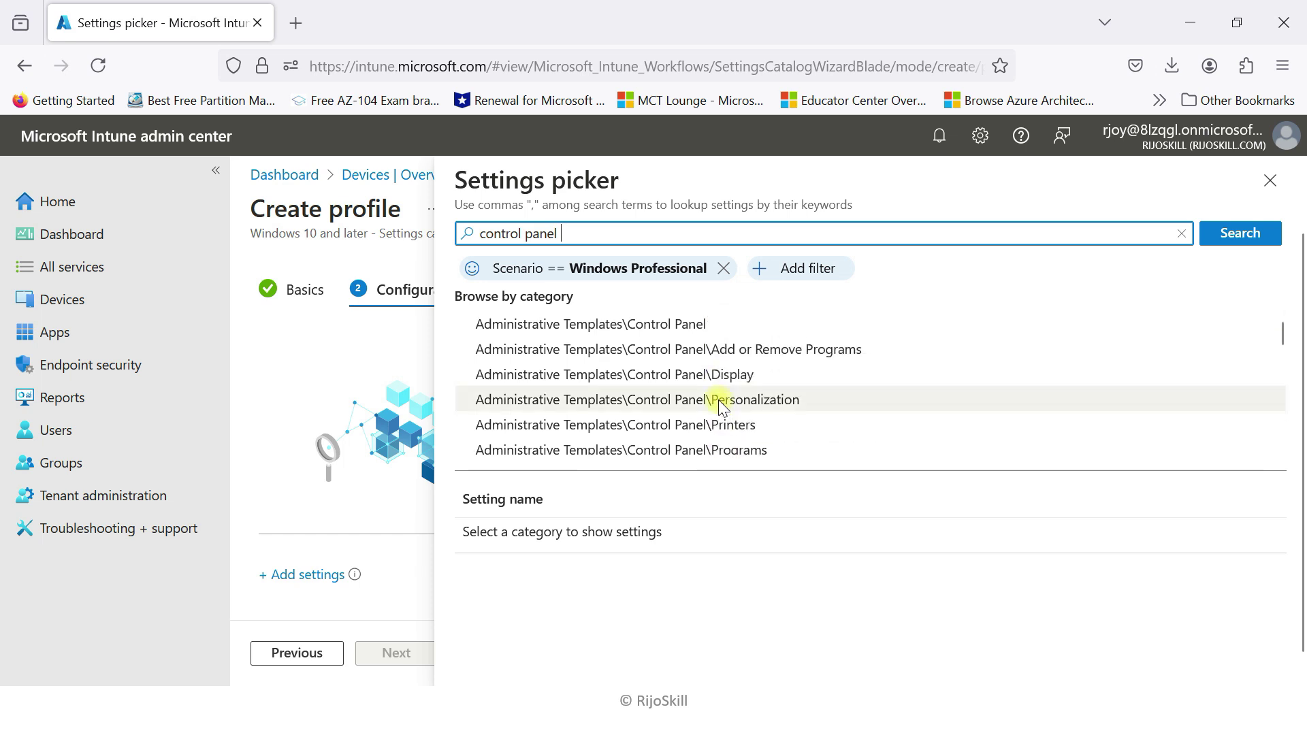
pyautogui.click(659, 322)
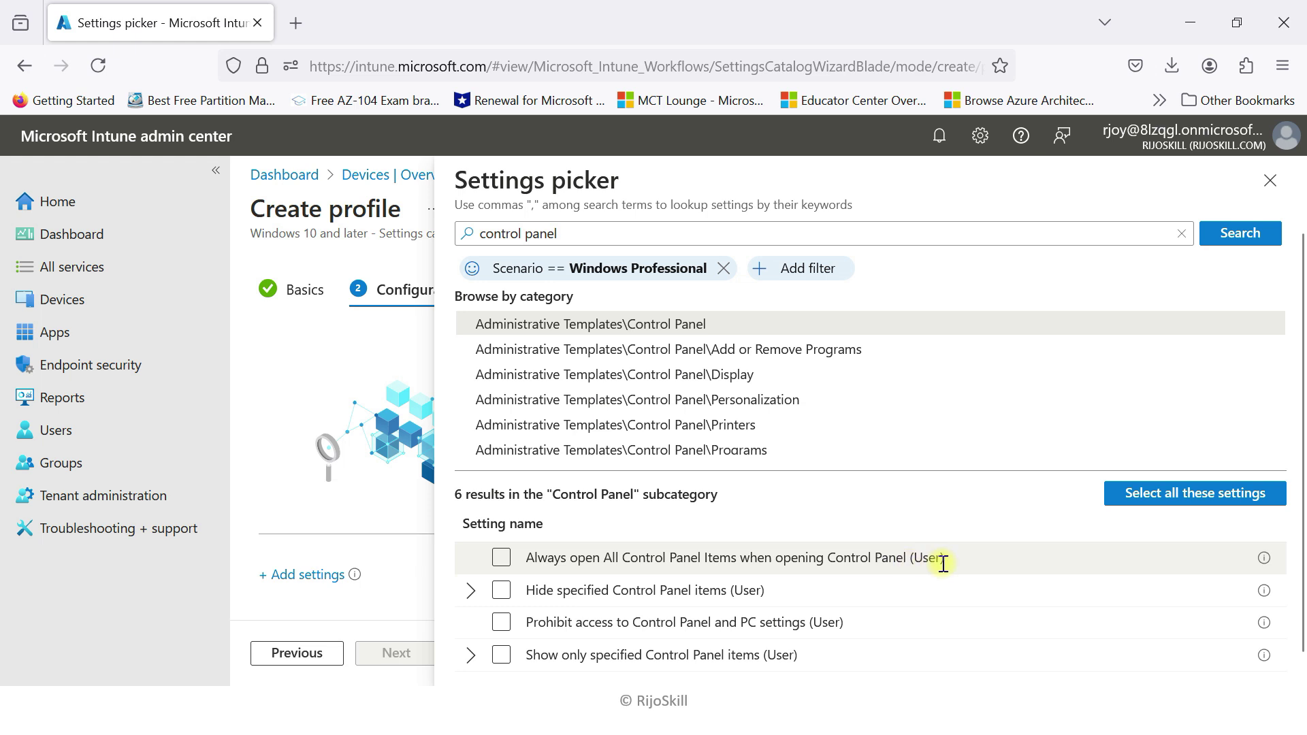
pyautogui.scroll(-1, 884, 571)
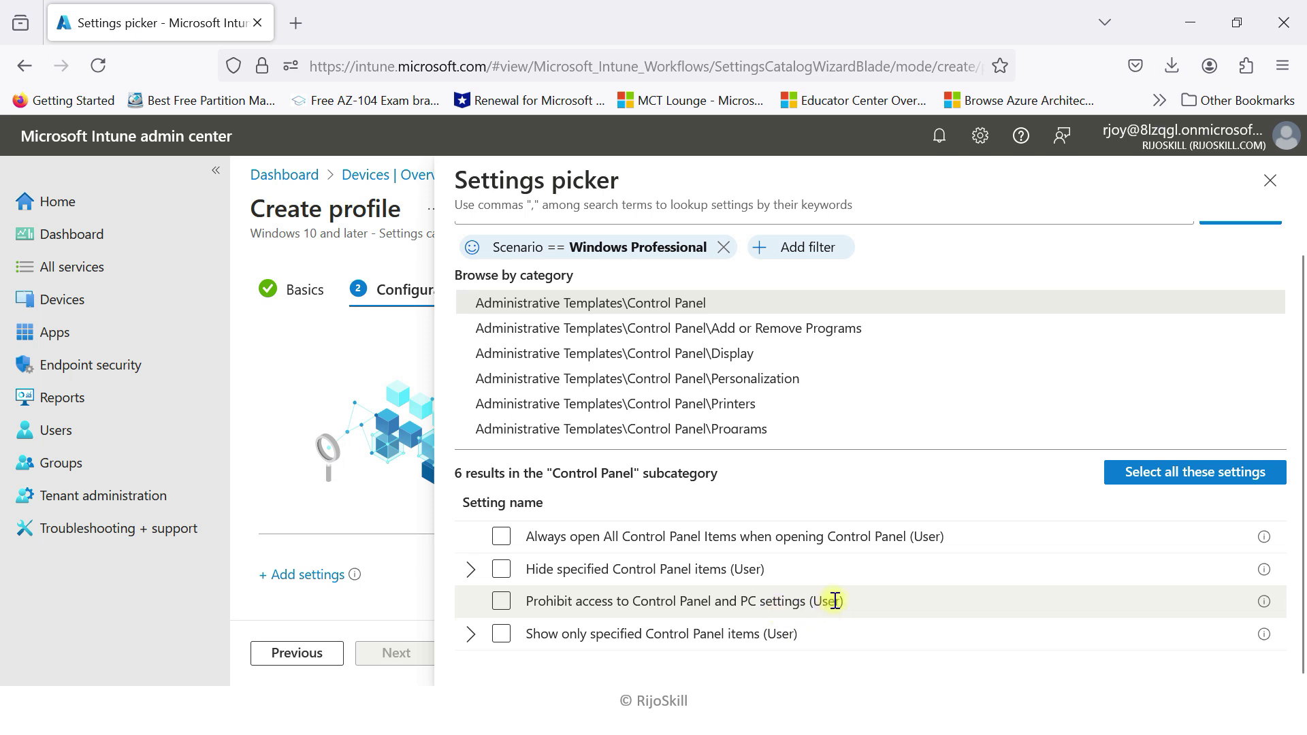
pyautogui.click(501, 602)
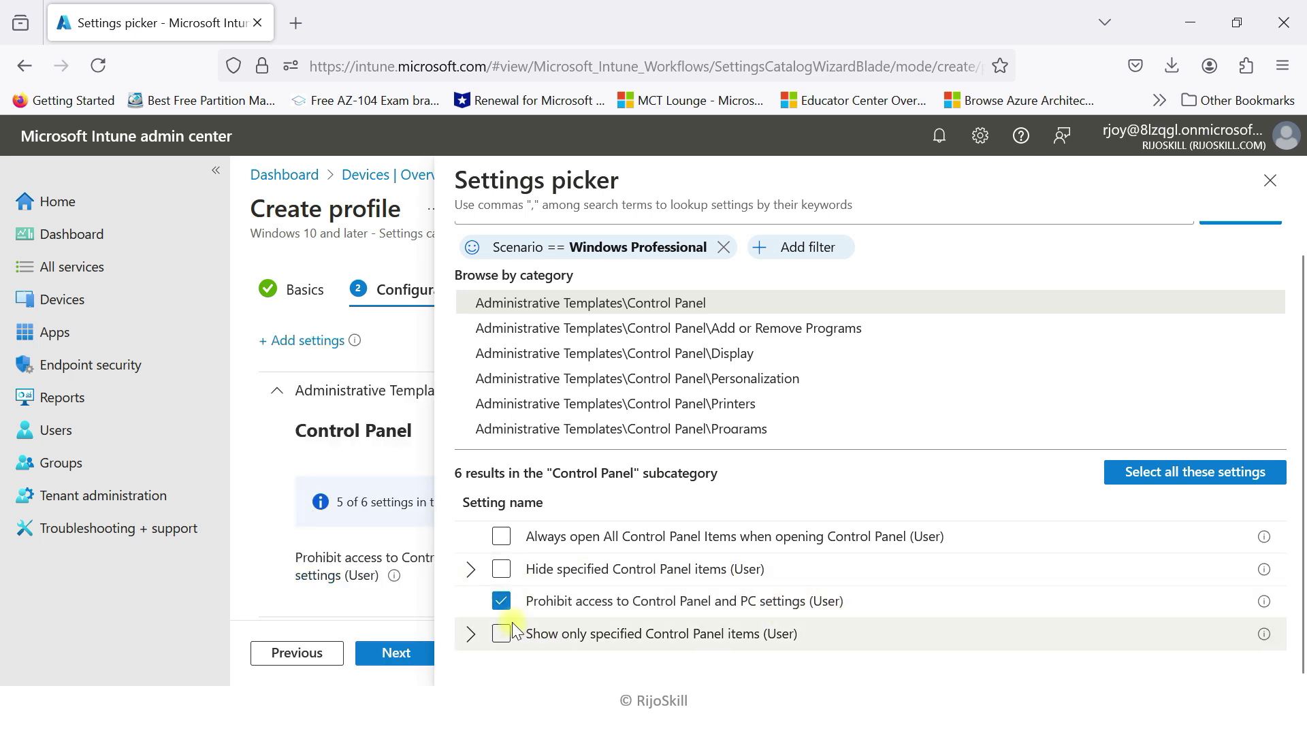
pyautogui.click(501, 537)
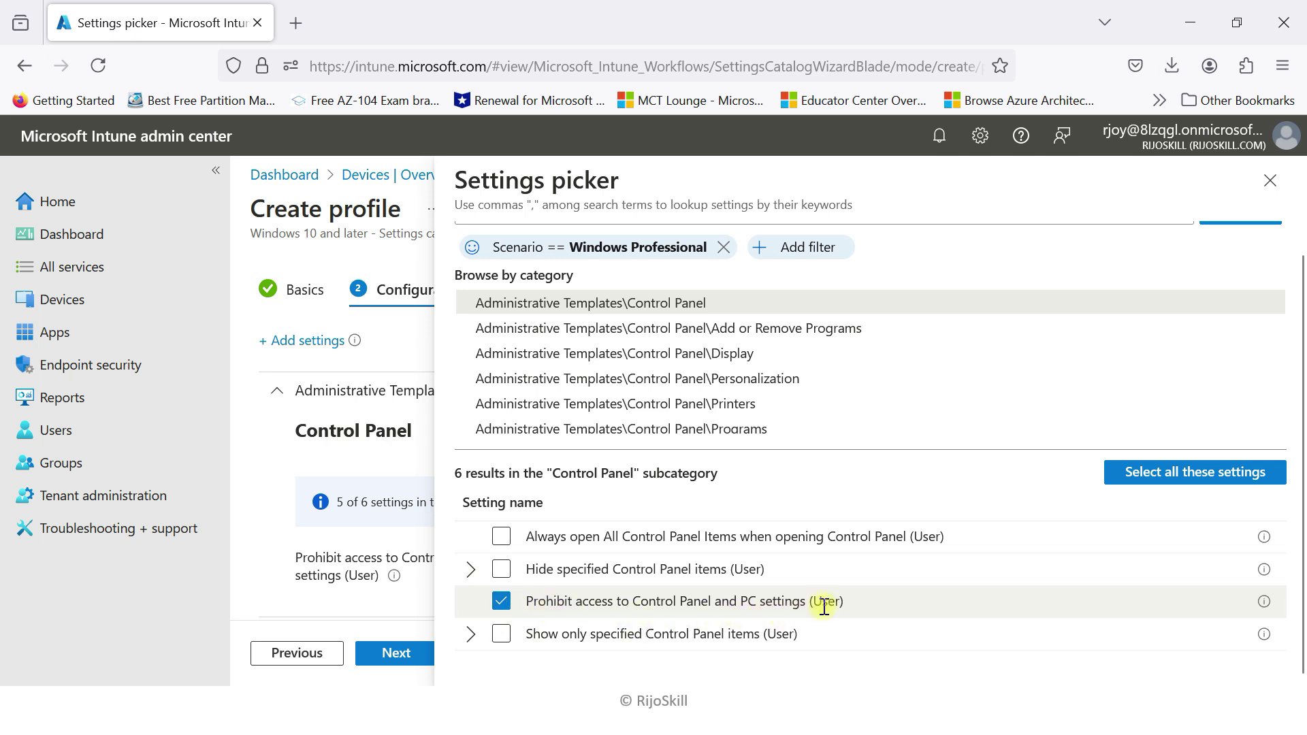
# - Back in the profile, switch Prohibit access to Control Panel and PC settings to Enabled
pyautogui.click(1270, 180)
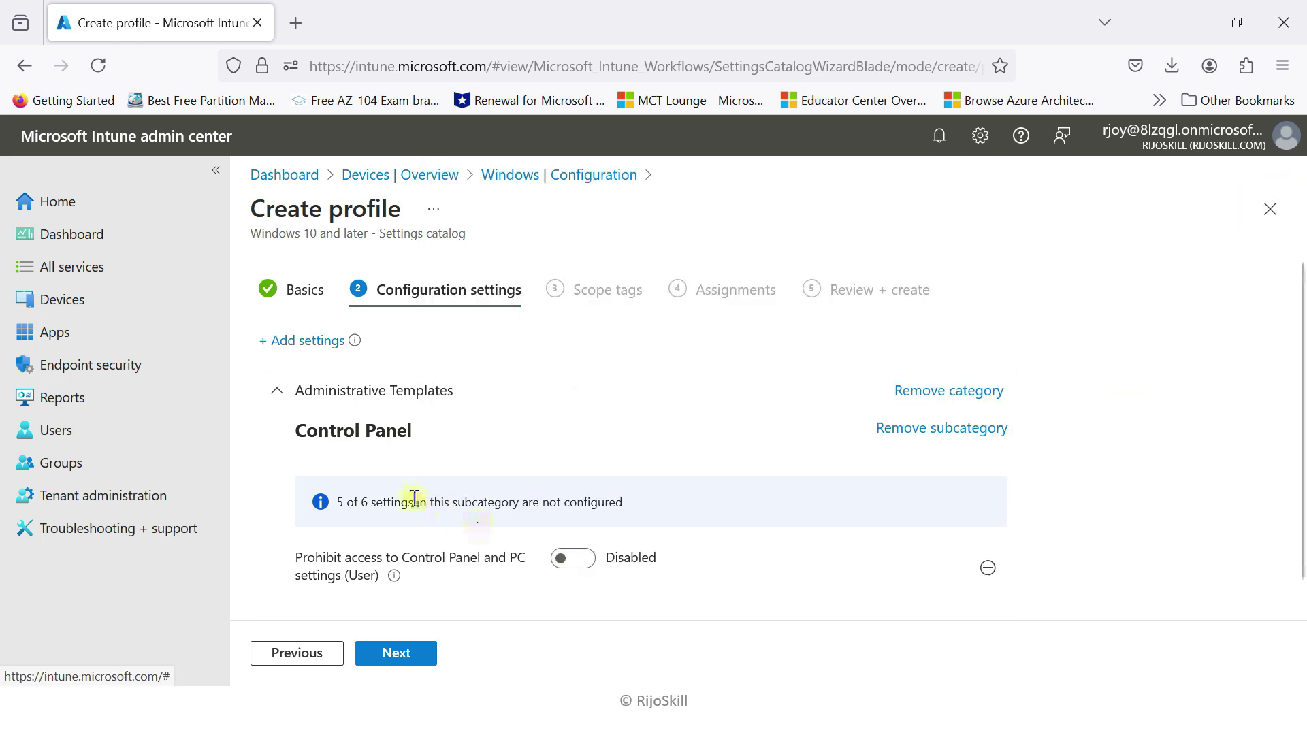
pyautogui.scroll(-1, 383, 530)
pyautogui.moveTo(295, 403); pyautogui.dragTo(411, 444)
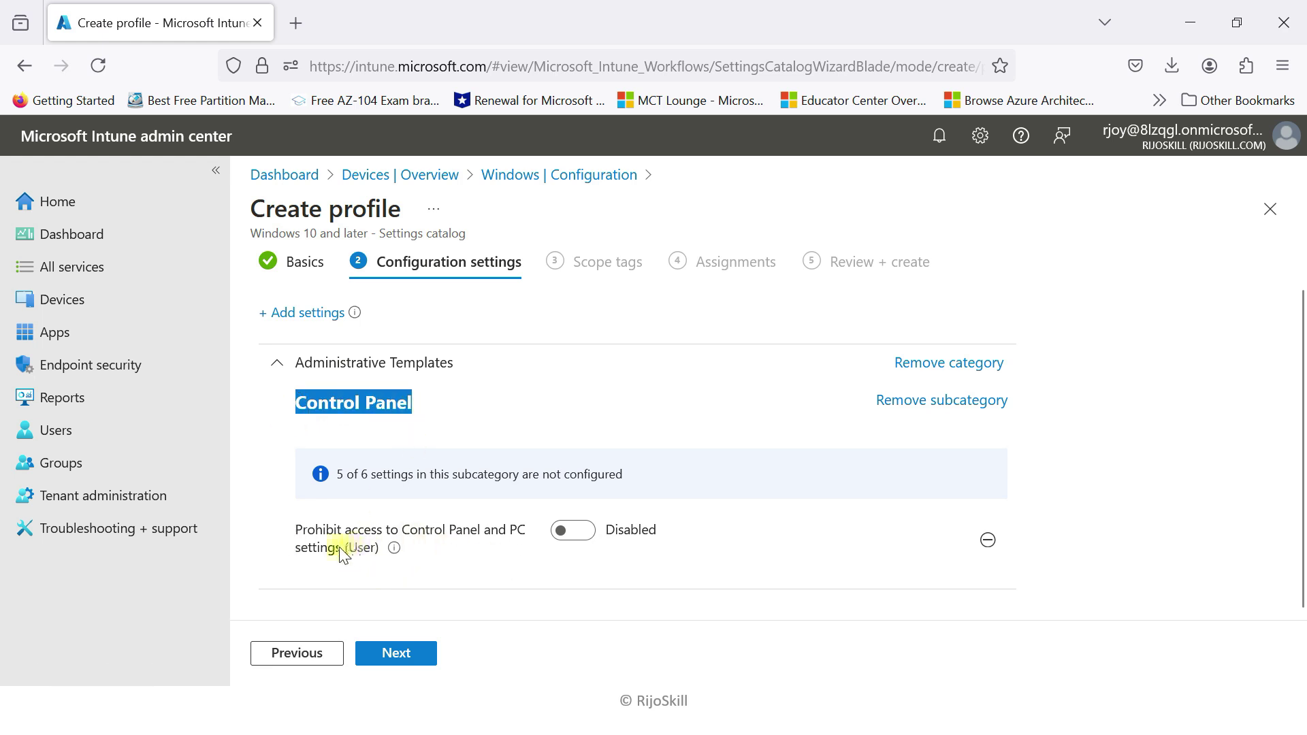
pyautogui.click(588, 542)
pyautogui.click(946, 575)
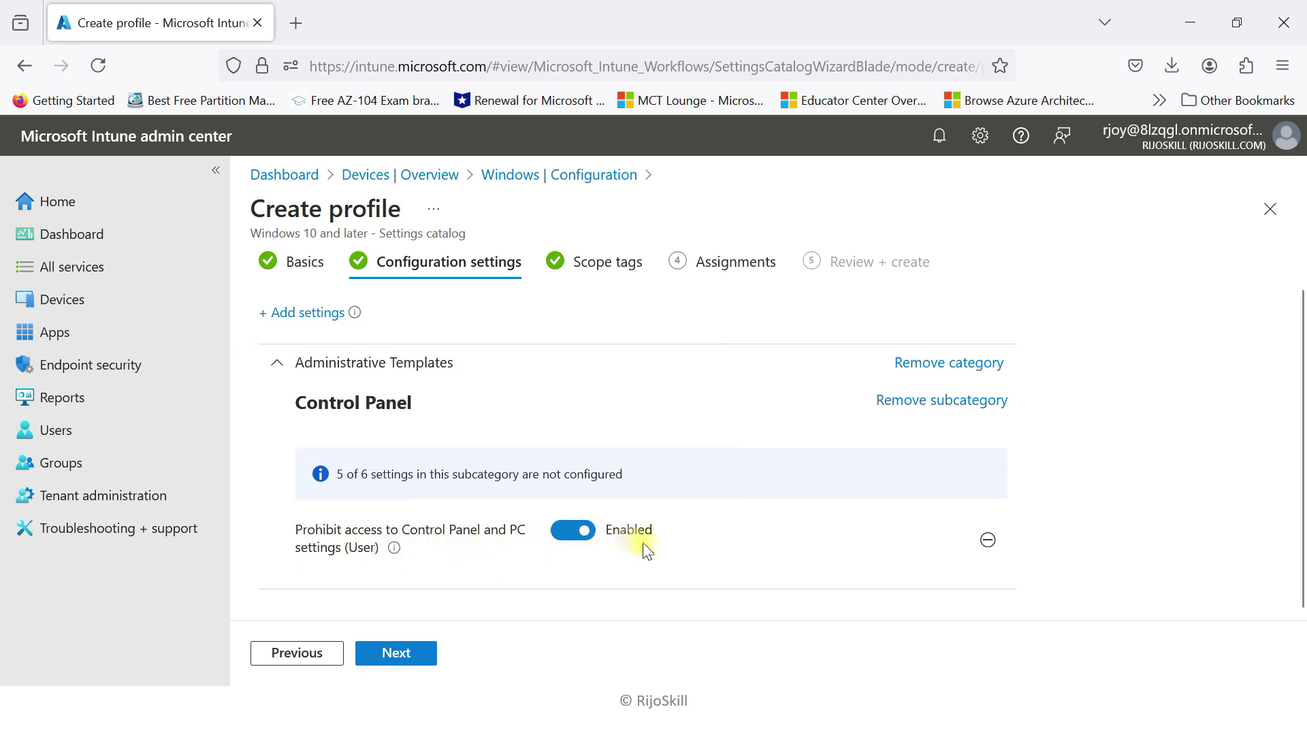
# - Check the setting's (User) scope label and close its description box
pyautogui.moveTo(379, 547); pyautogui.dragTo(363, 545)
pyautogui.click(374, 560)
pyautogui.moveTo(346, 548); pyautogui.dragTo(379, 548)
pyautogui.moveTo(384, 557)
pyautogui.click(395, 668)
pyautogui.click(405, 573)
# - Skip scope tags and assign the profile to the intune users group
pyautogui.click(395, 652)
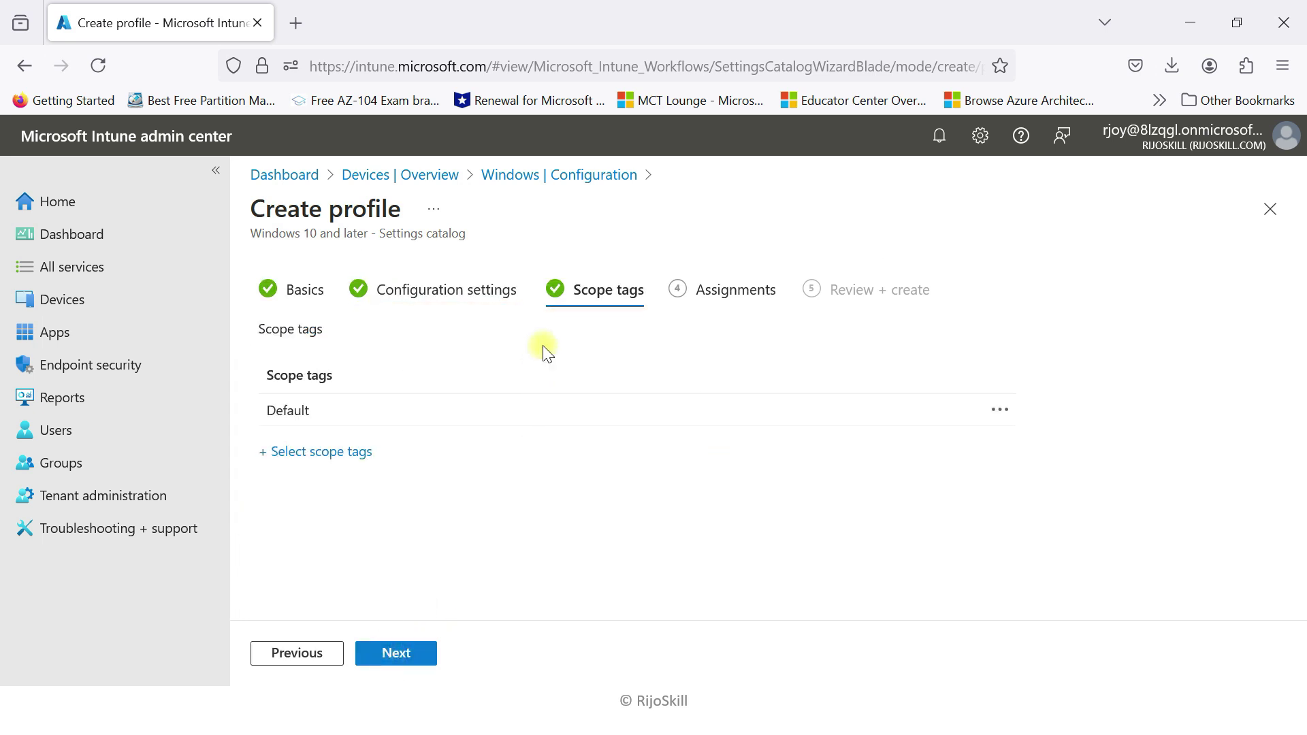
pyautogui.click(400, 651)
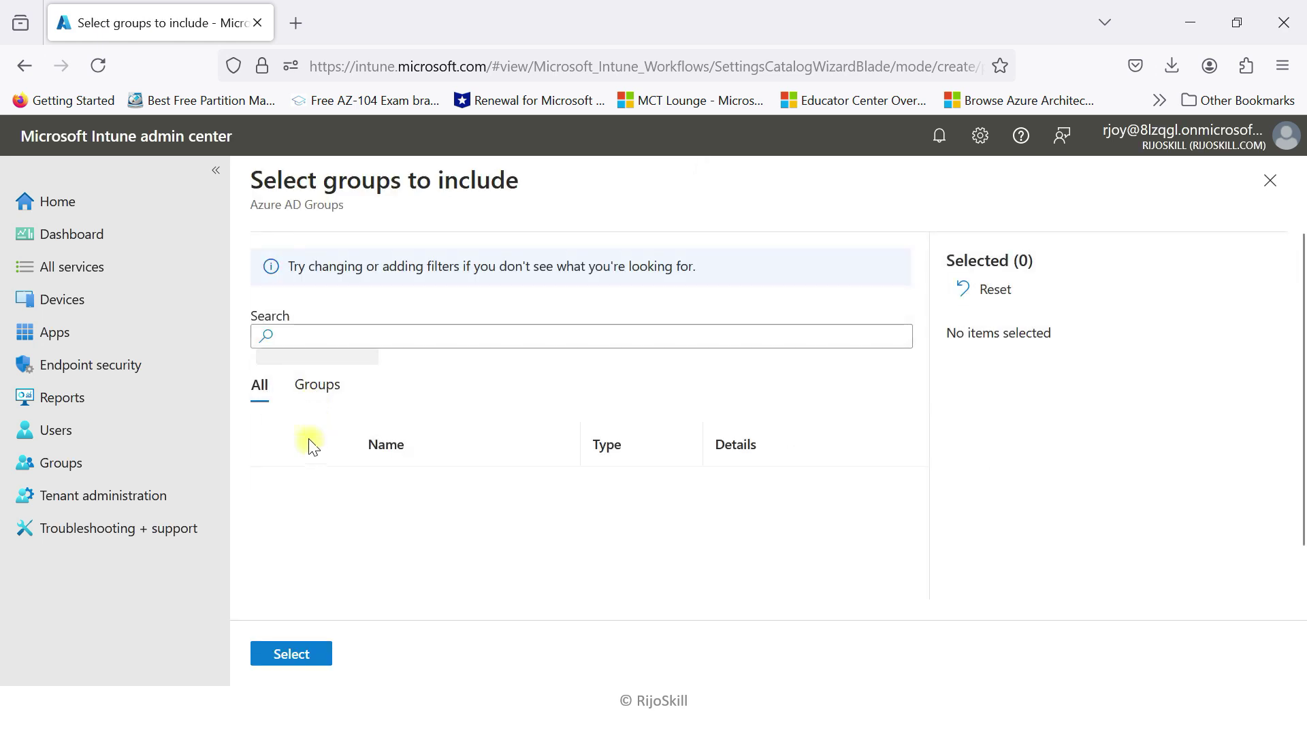
pyautogui.click(340, 404)
pyautogui.scroll(-2, 394, 544)
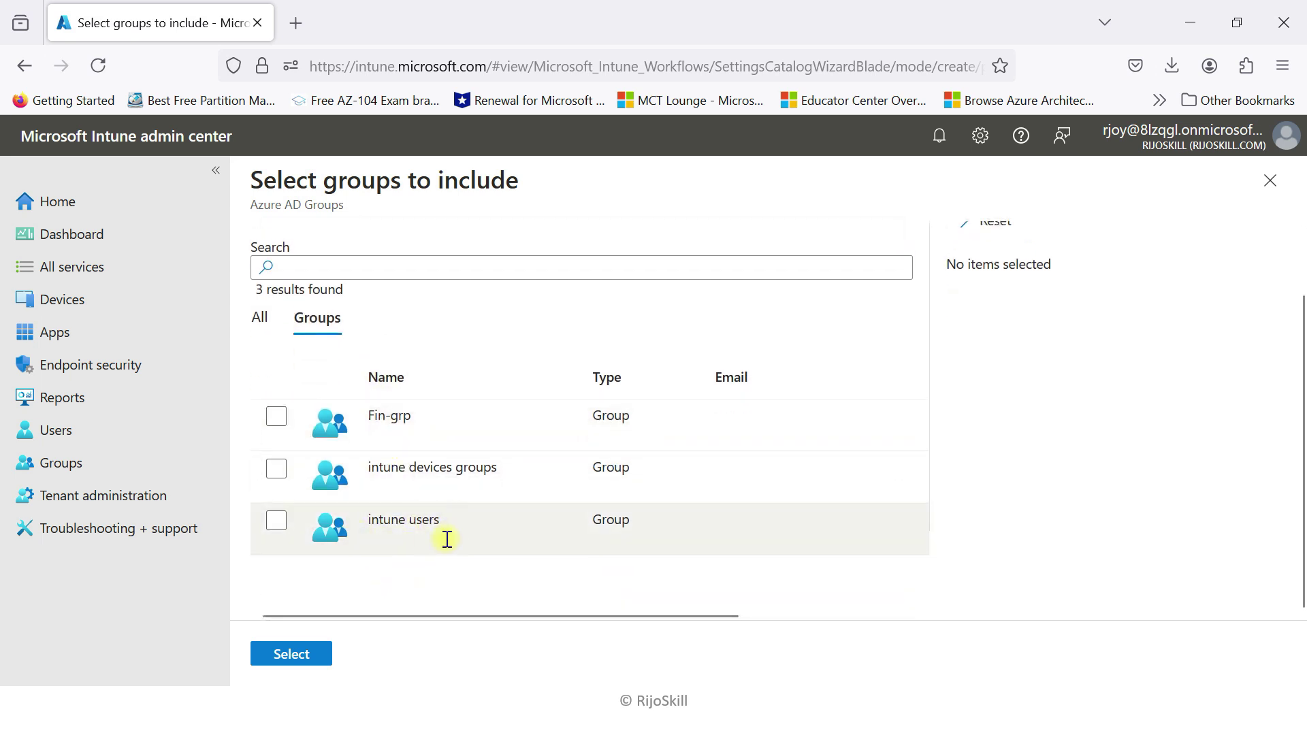
pyautogui.click(276, 535)
pyautogui.click(302, 654)
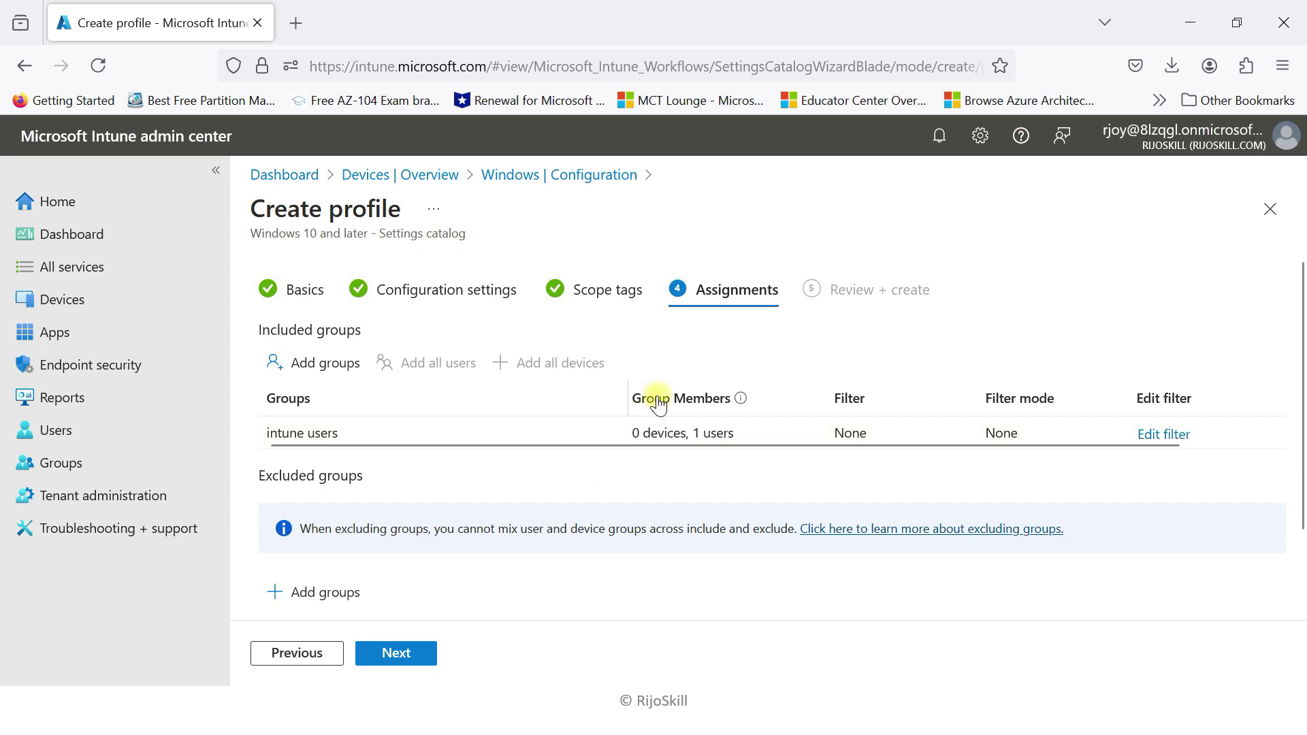
# - Scroll through the Review + create summary of the setting, scope tags and included groups
pyautogui.scroll(-2, 724, 433)
pyautogui.scroll(2, 723, 434)
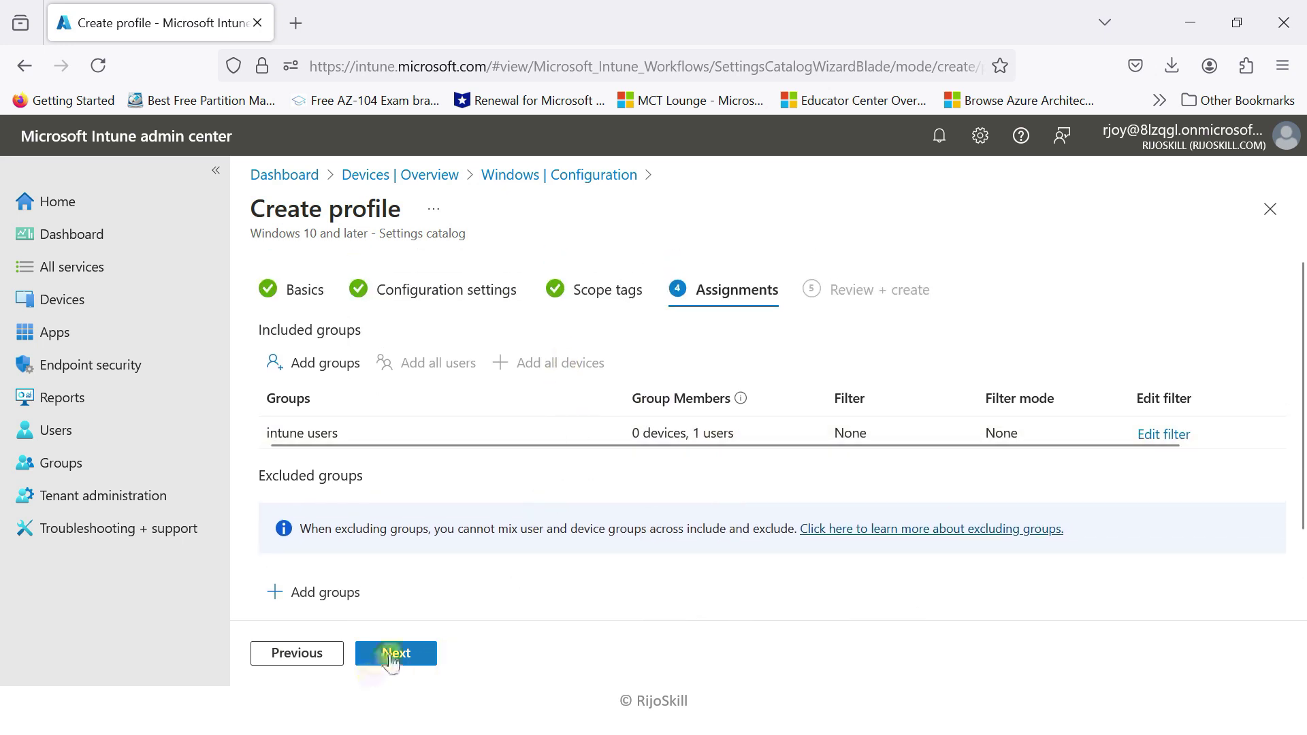
pyautogui.click(394, 652)
pyautogui.scroll(-7, 387, 537)
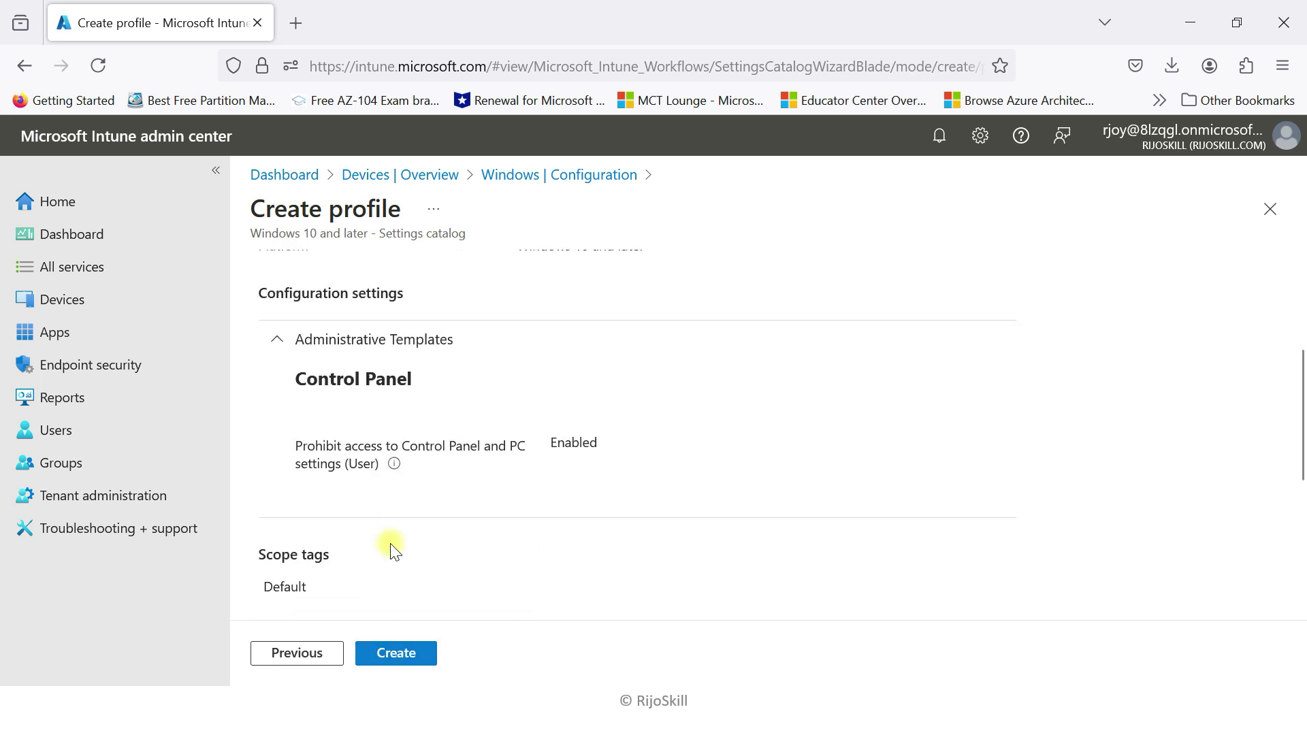
pyautogui.scroll(-2, 412, 602)
# - Create the policy, refresh the Configuration list and open 'control panel disbale all intune user'
pyautogui.click(399, 654)
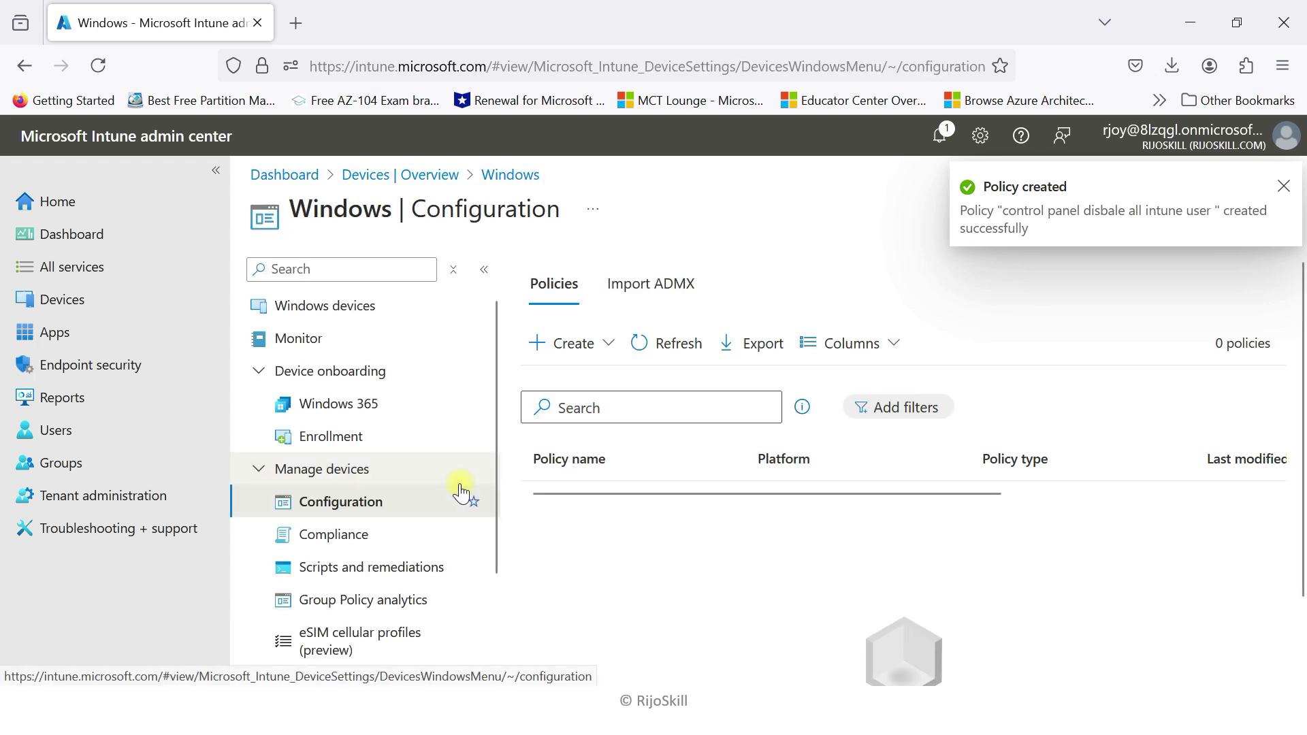
pyautogui.scroll(-1, 913, 426)
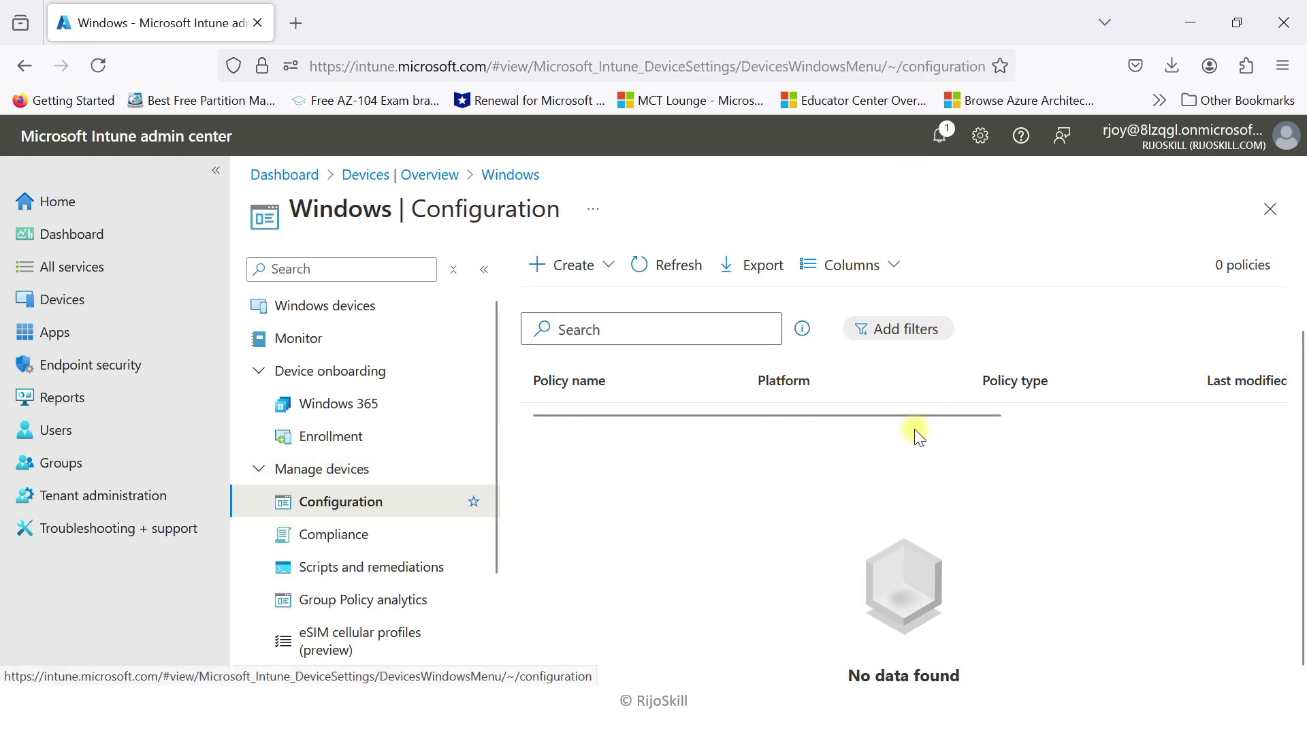
pyautogui.scroll(1, 912, 431)
pyautogui.click(659, 344)
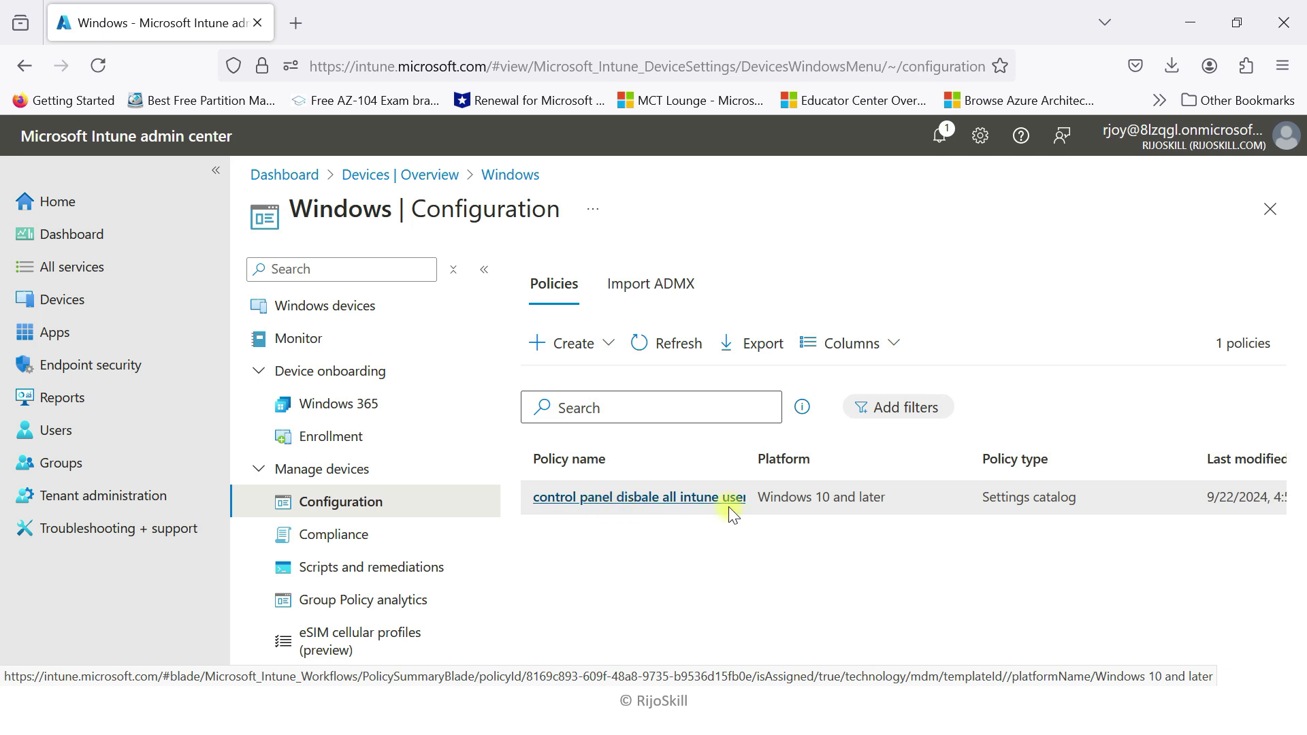
pyautogui.moveTo(971, 673); pyautogui.dragTo(854, 675)
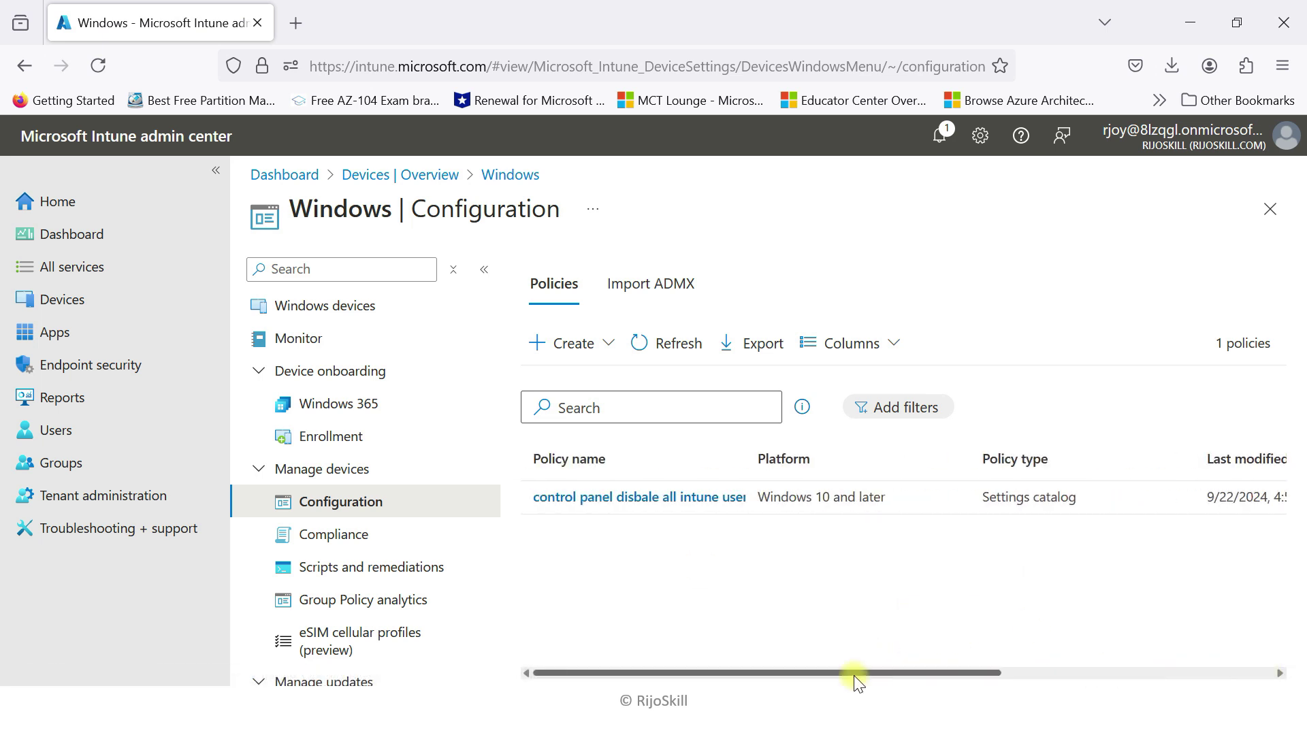
pyautogui.moveTo(974, 671); pyautogui.dragTo(897, 675)
pyautogui.click(651, 498)
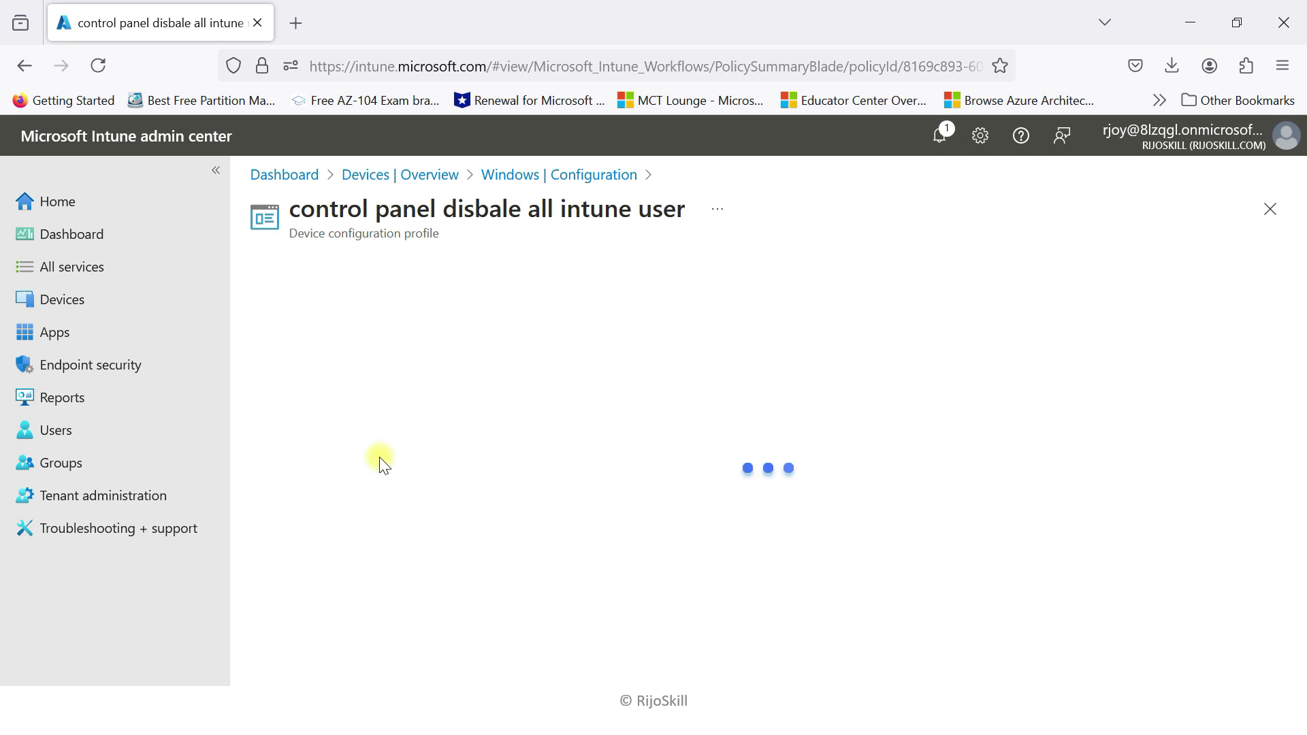
# - View the policy's device check-in status report, then close it
pyautogui.scroll(-2, 372, 445)
pyautogui.scroll(2, 349, 422)
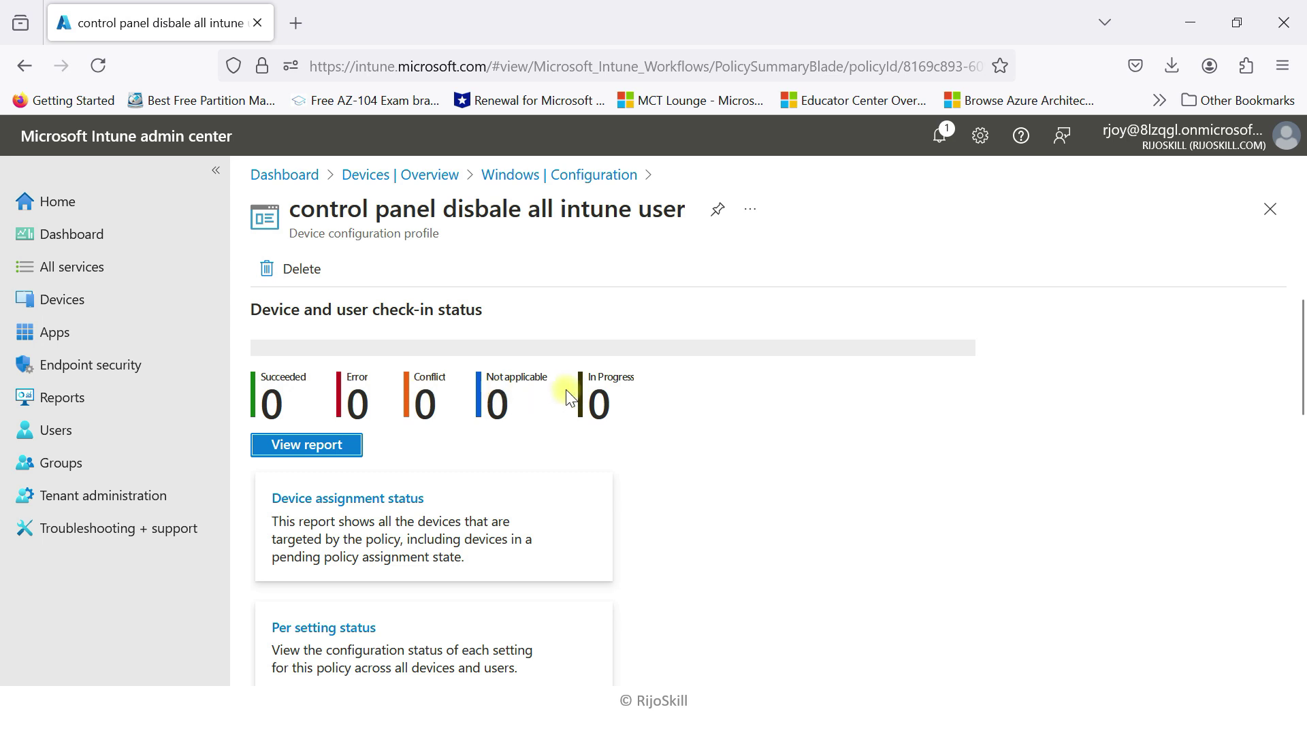
pyautogui.scroll(-2, 442, 375)
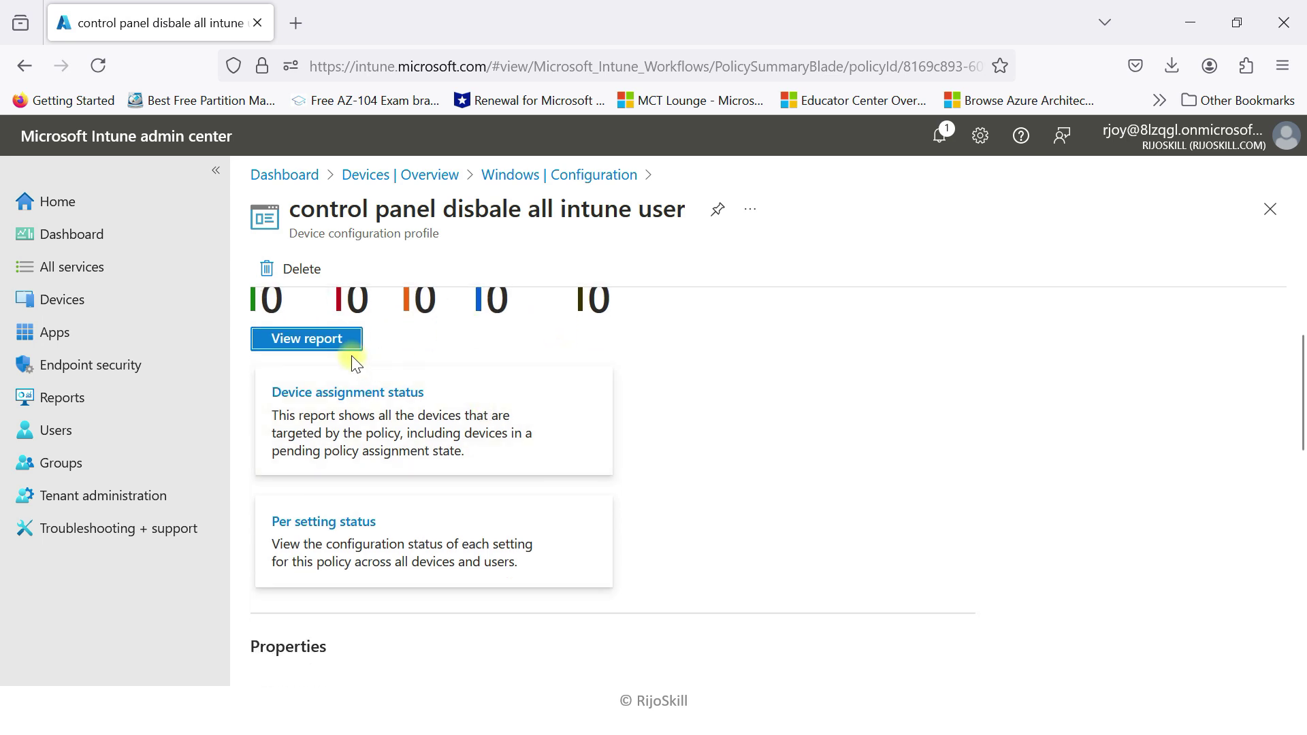
pyautogui.click(324, 340)
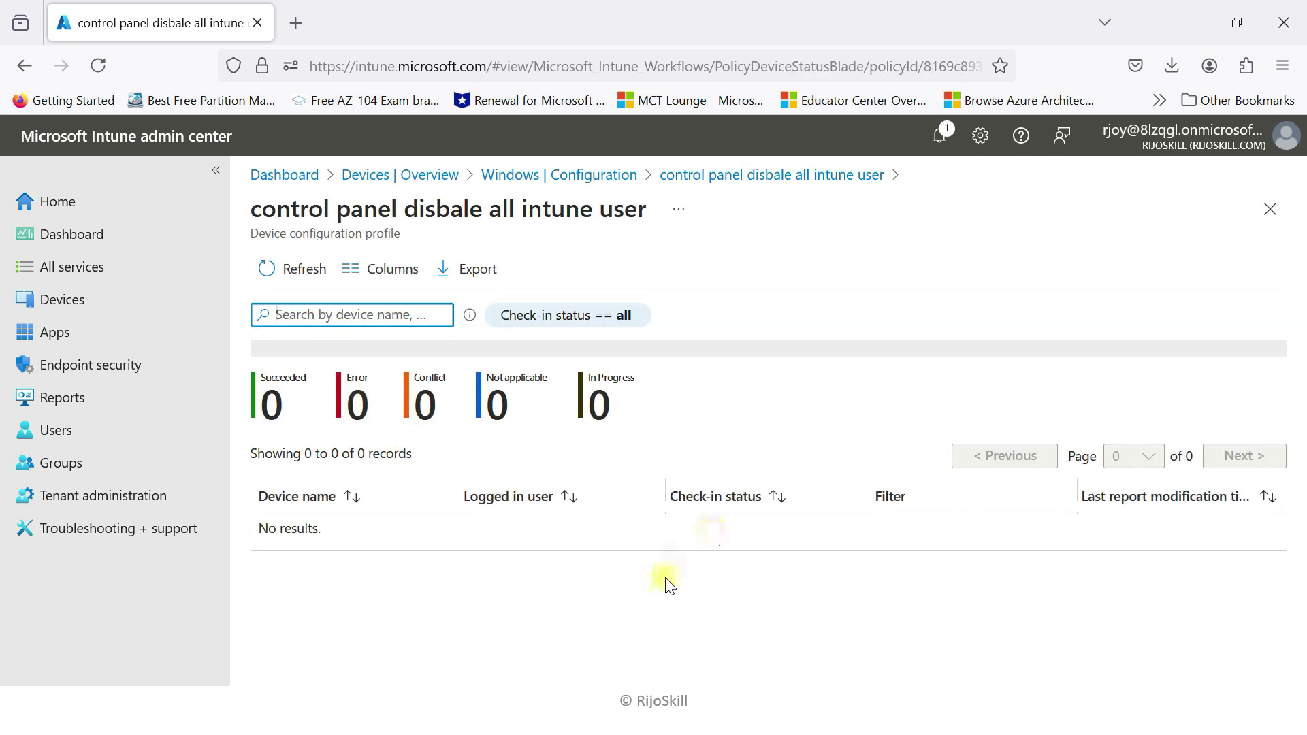
pyautogui.click(1270, 216)
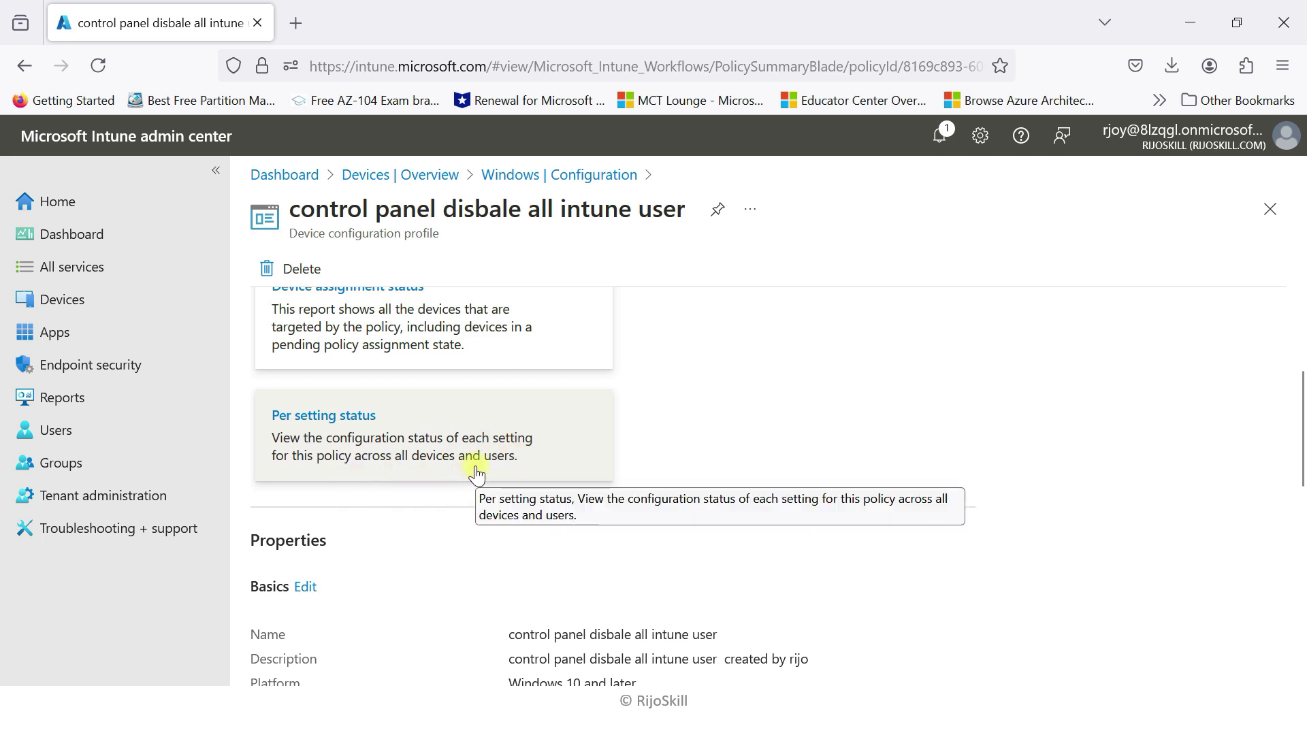
# - Check the Per setting status and Device assignment status reports, both still empty
pyautogui.click(345, 441)
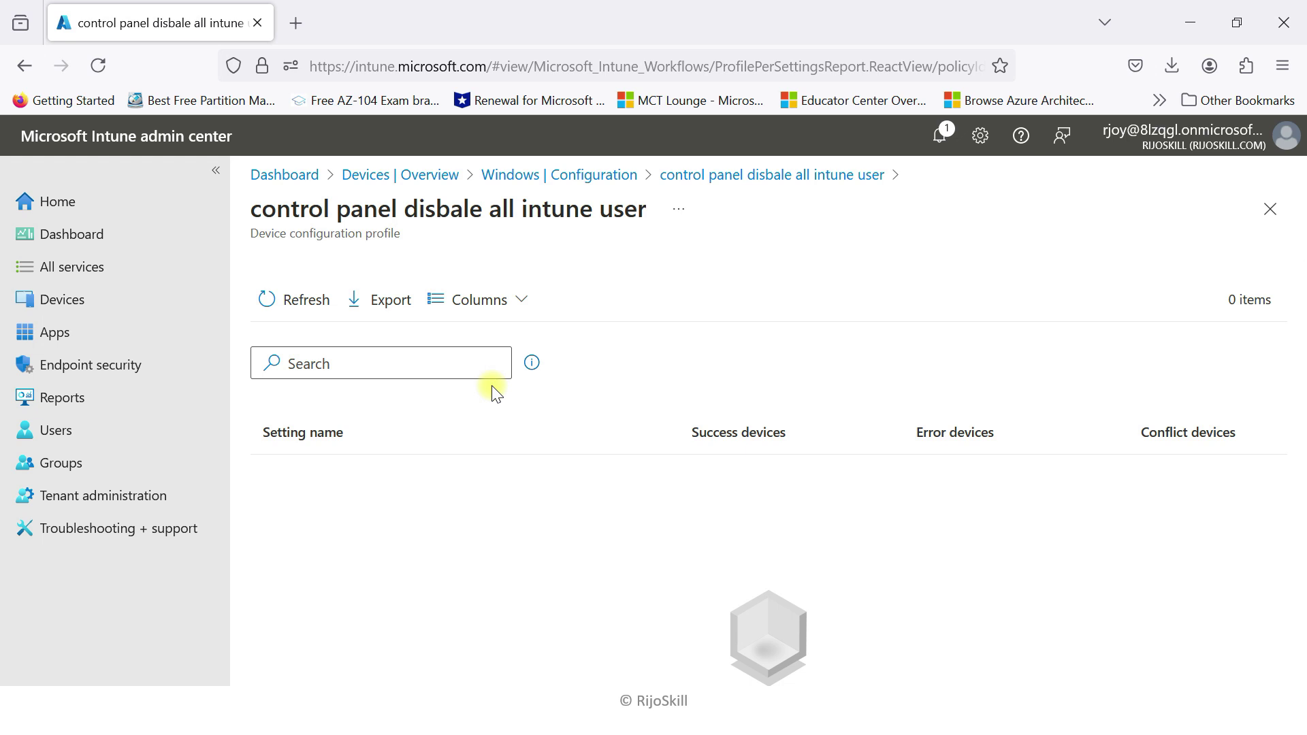
pyautogui.click(274, 298)
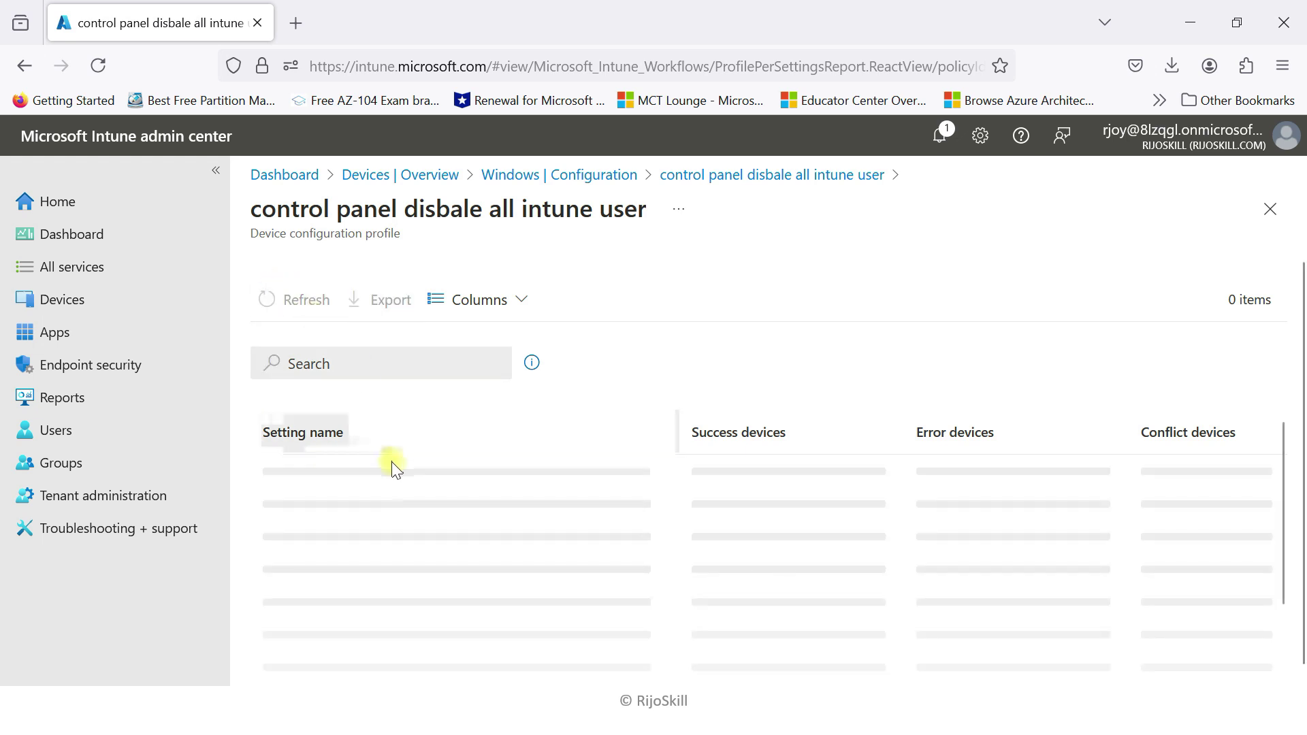
pyautogui.click(1269, 209)
pyautogui.scroll(3, 429, 452)
pyautogui.click(378, 507)
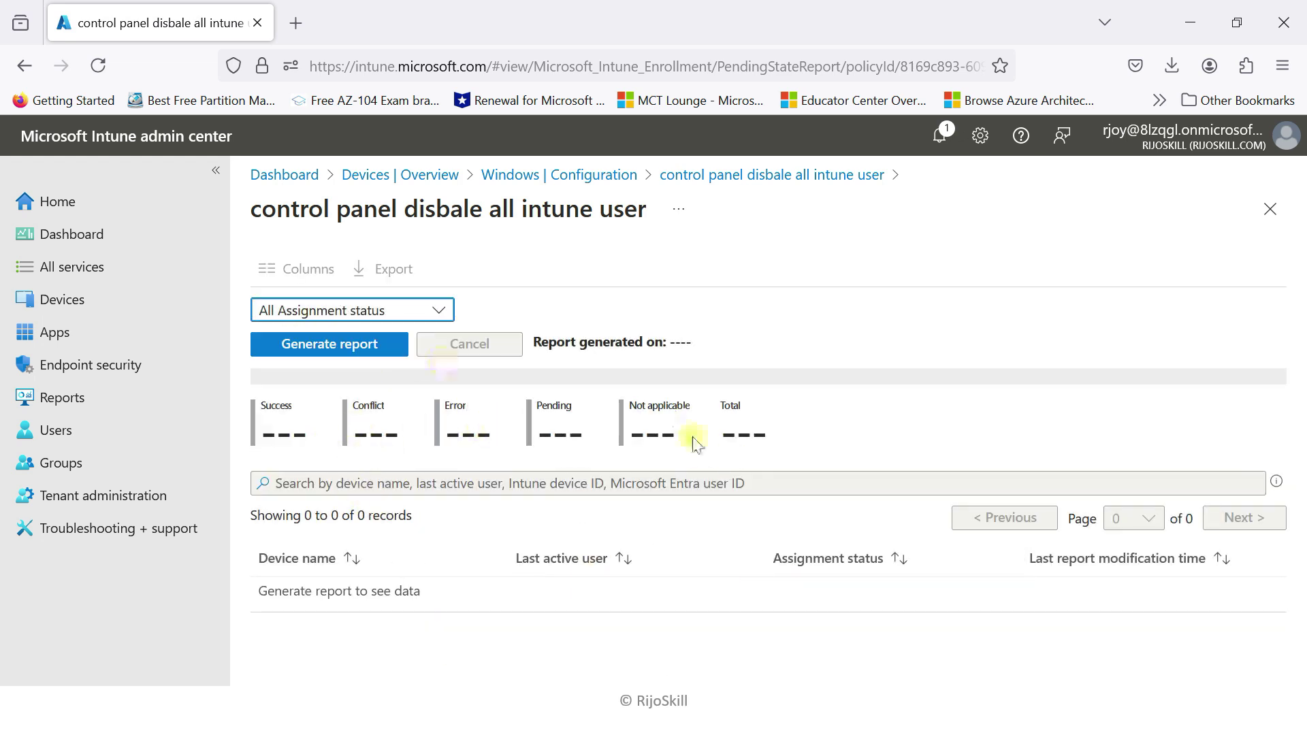
pyautogui.click(1270, 209)
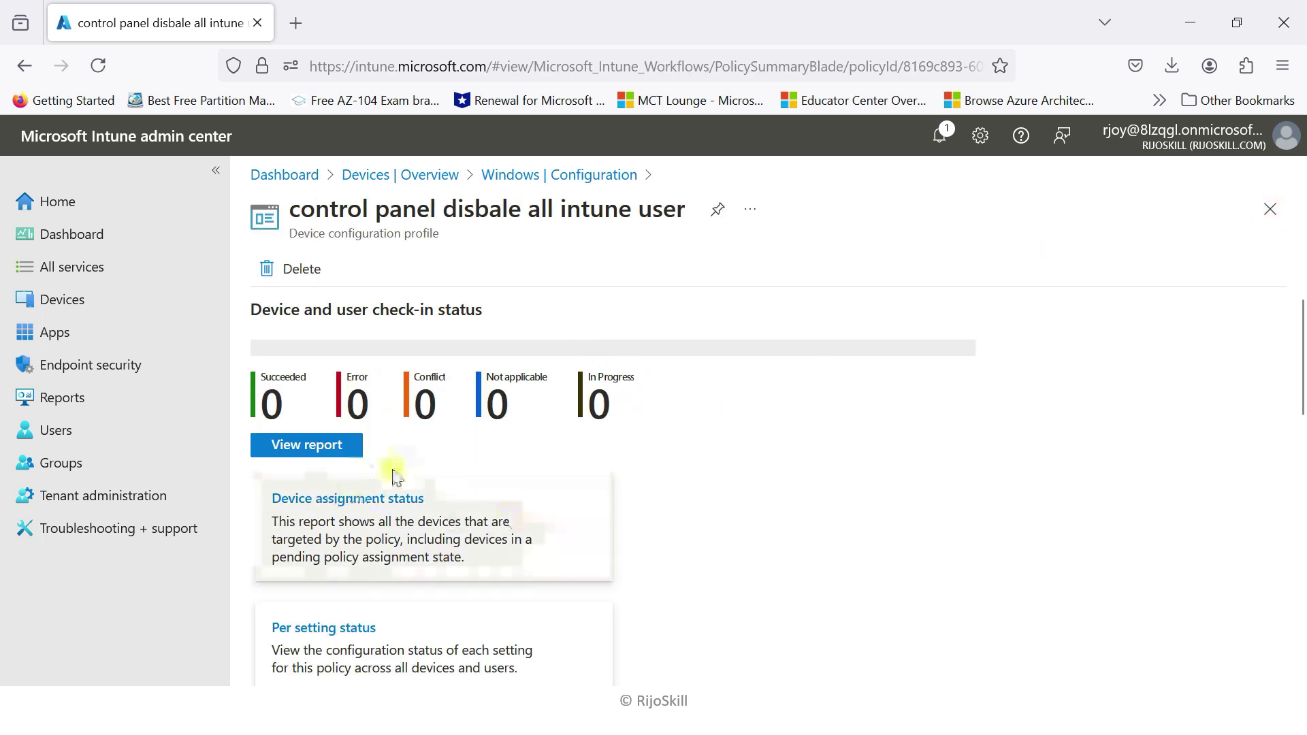
# - Go to Devices > Windows and open device RSKILL-08517VT7
pyautogui.click(340, 510)
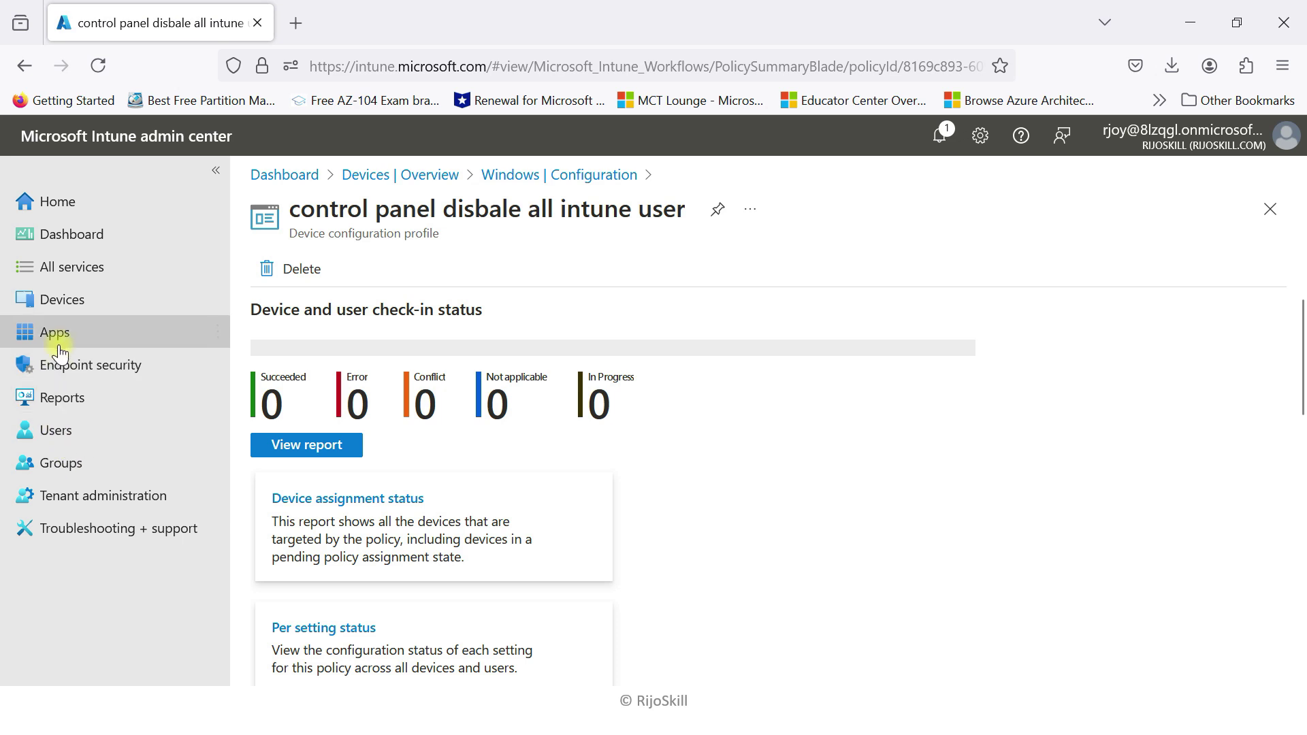
pyautogui.click(64, 312)
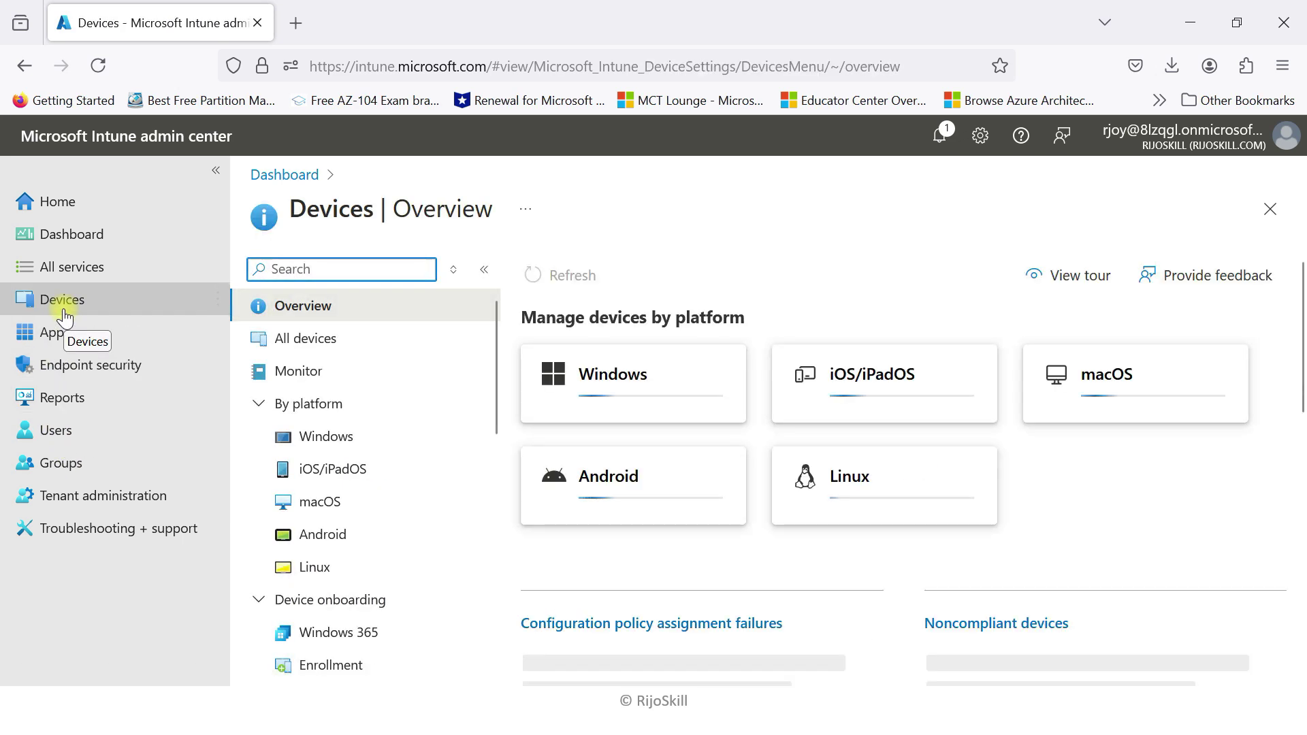
pyautogui.click(327, 438)
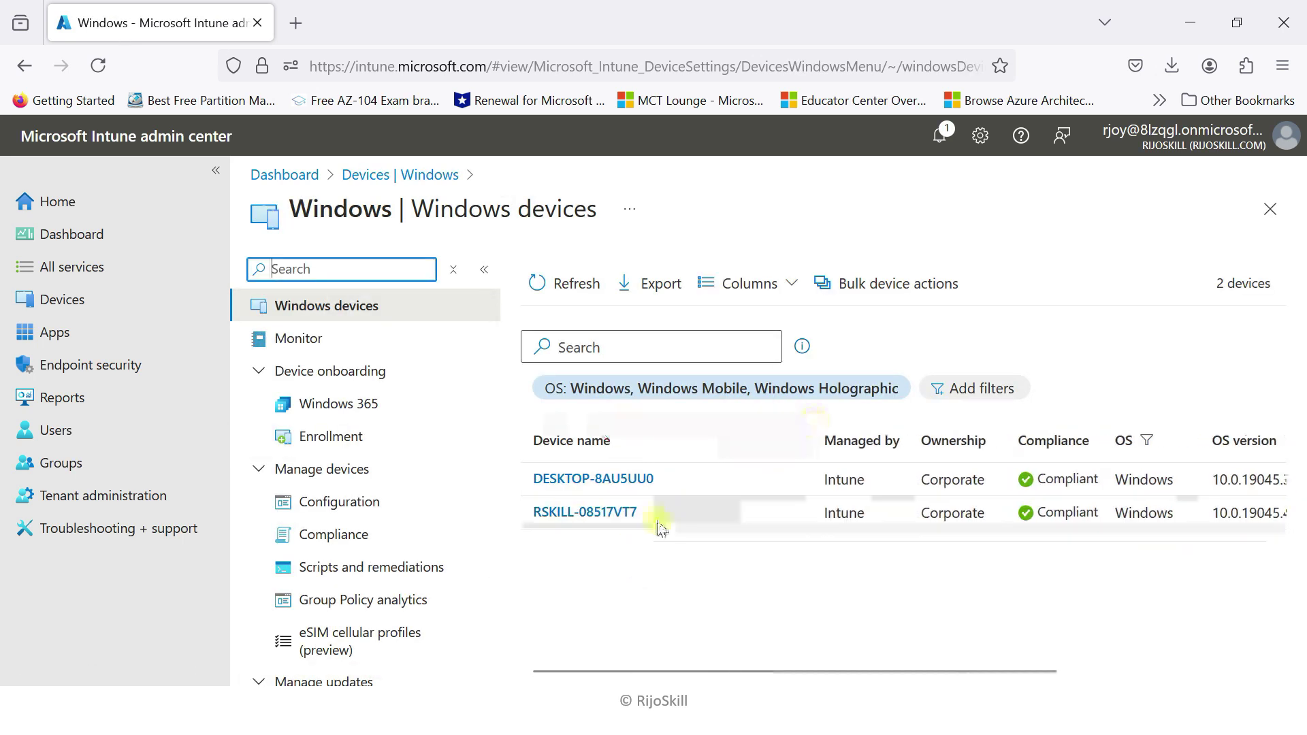
pyautogui.click(606, 514)
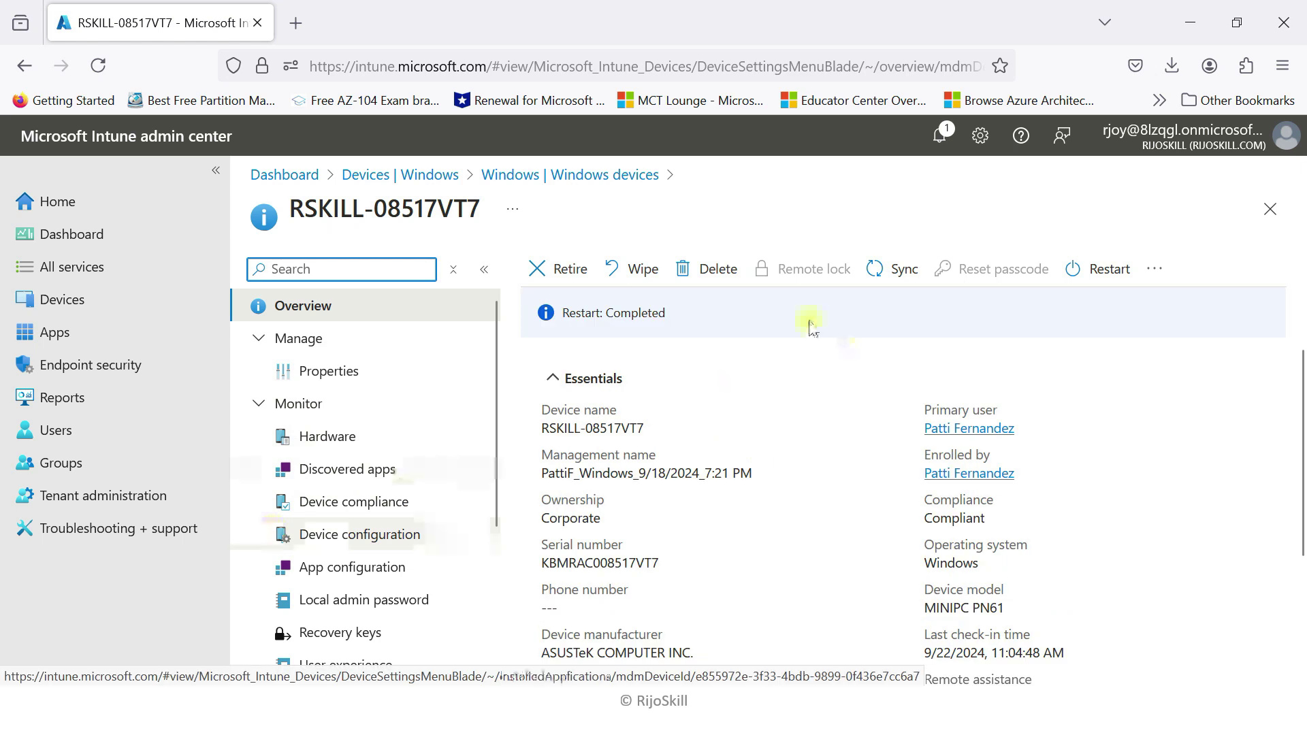
# - Sync the device, dismiss the notification and return to the Windows configuration list
pyautogui.click(889, 270)
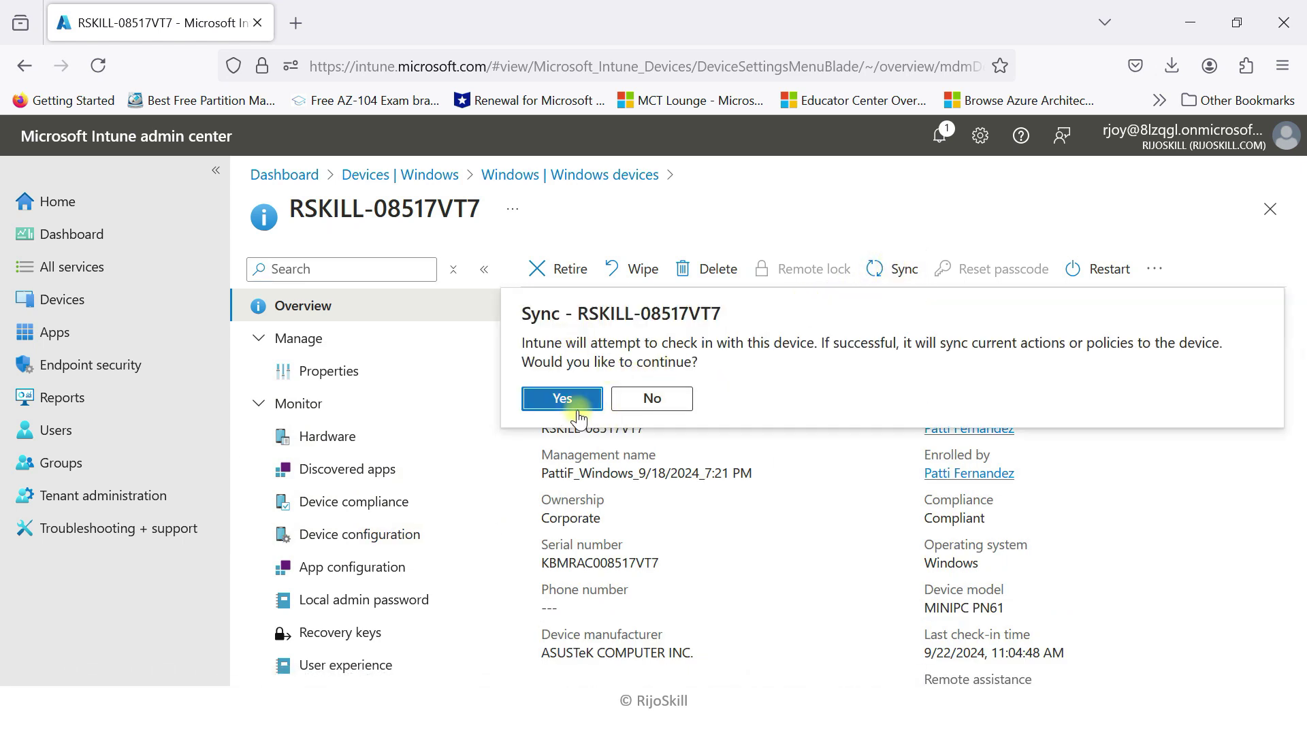
pyautogui.click(562, 399)
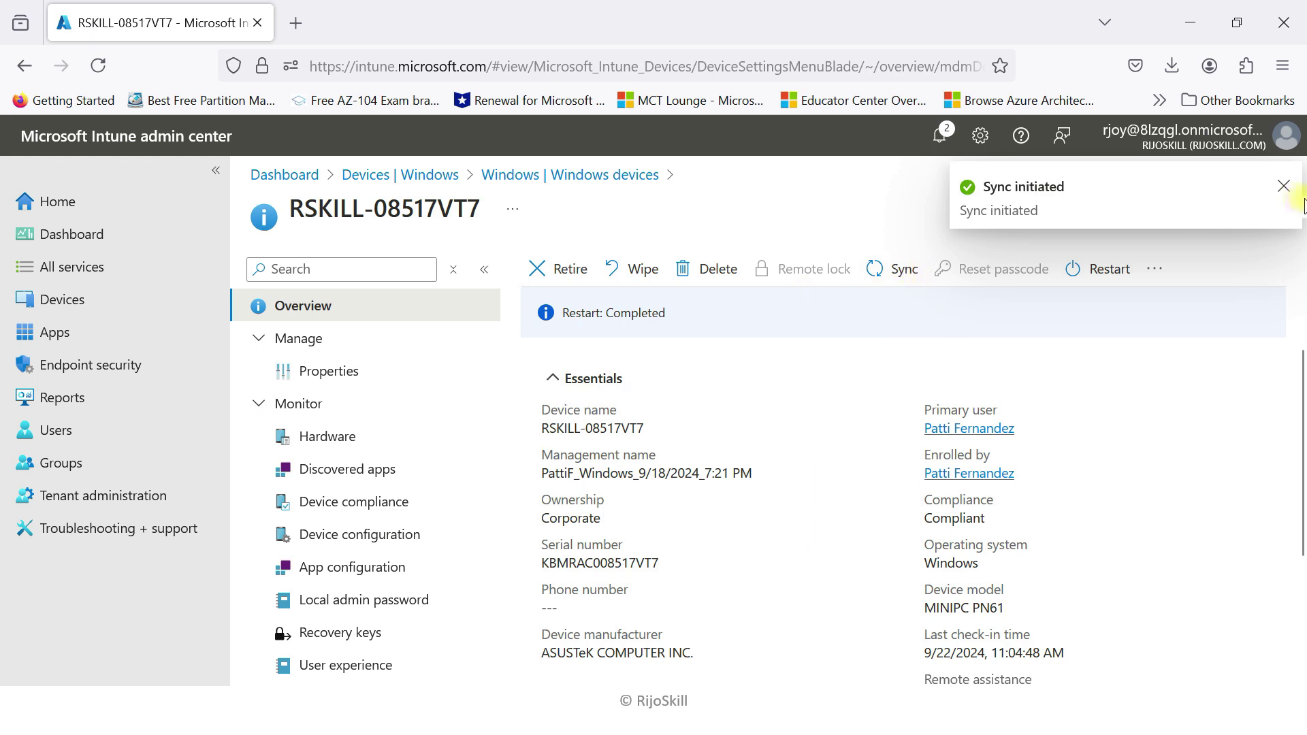
pyautogui.click(1283, 185)
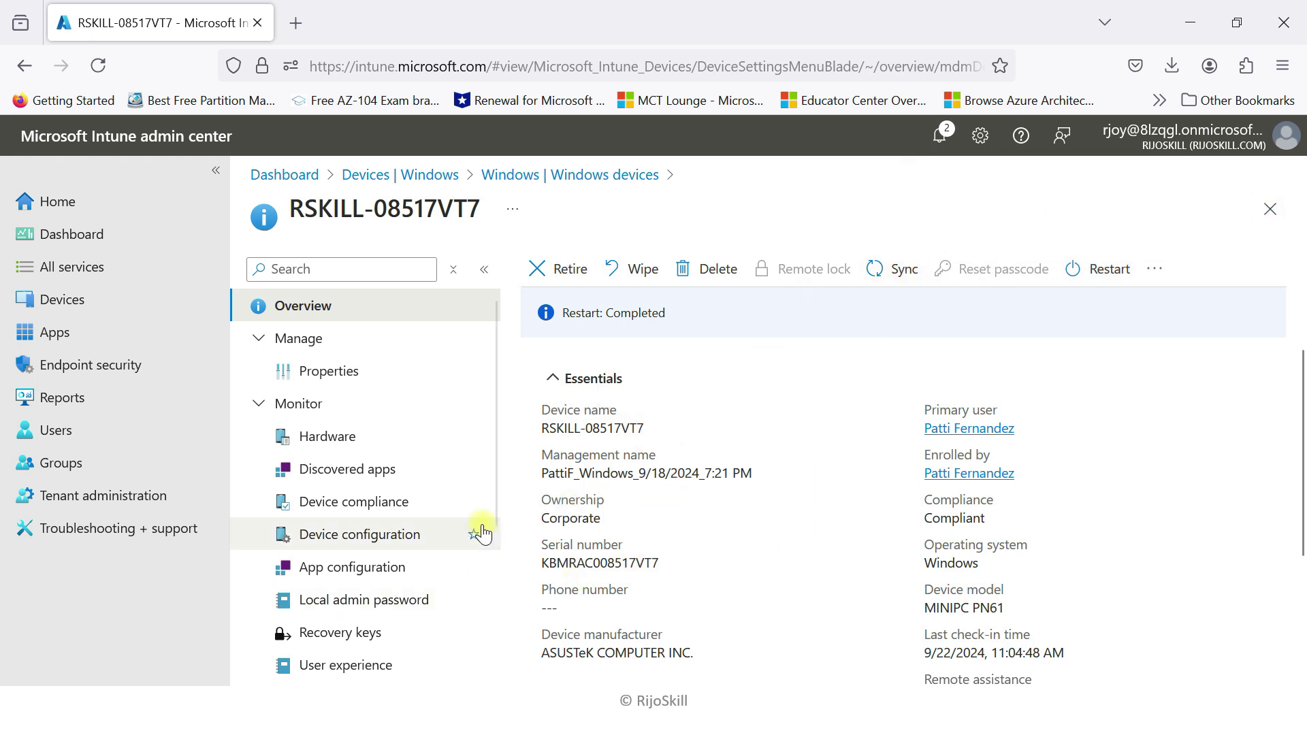
pyautogui.click(1270, 209)
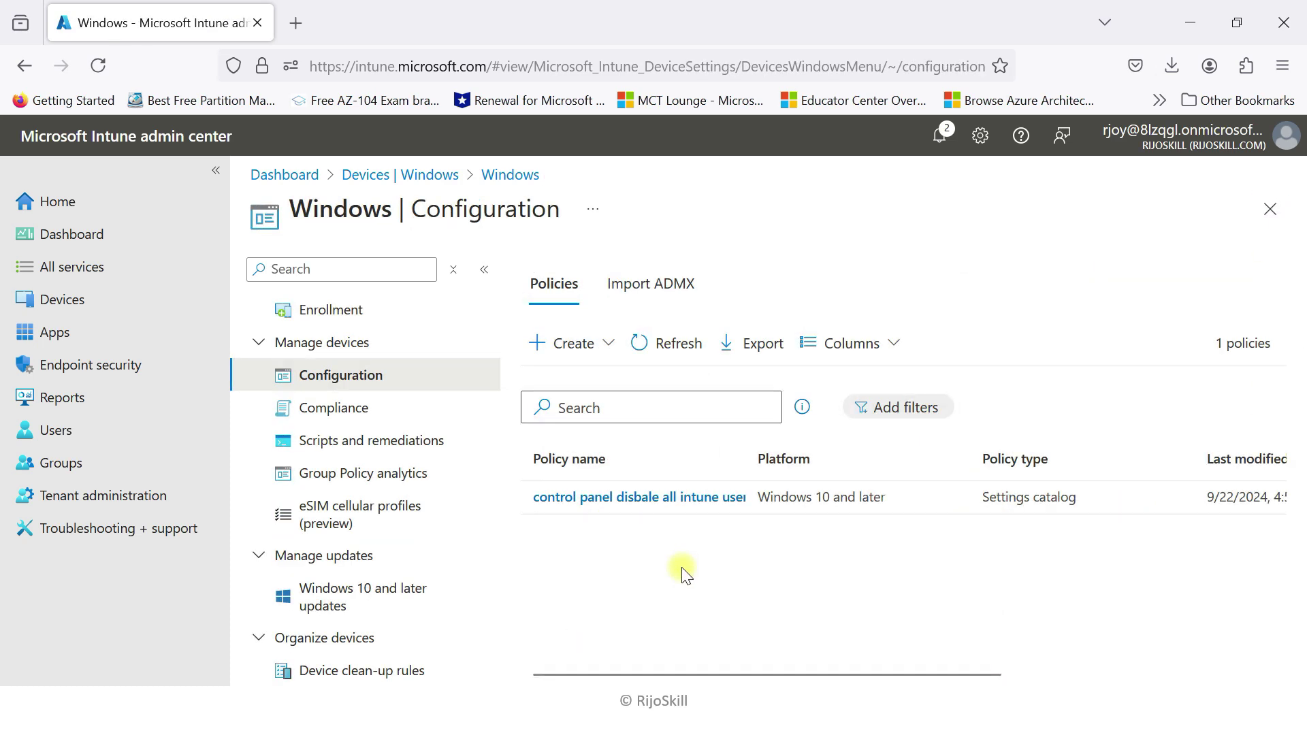
# - Open the policy's check-in report showing 1 succeeded device, then switch to the AnyDesk window
pyautogui.click(692, 501)
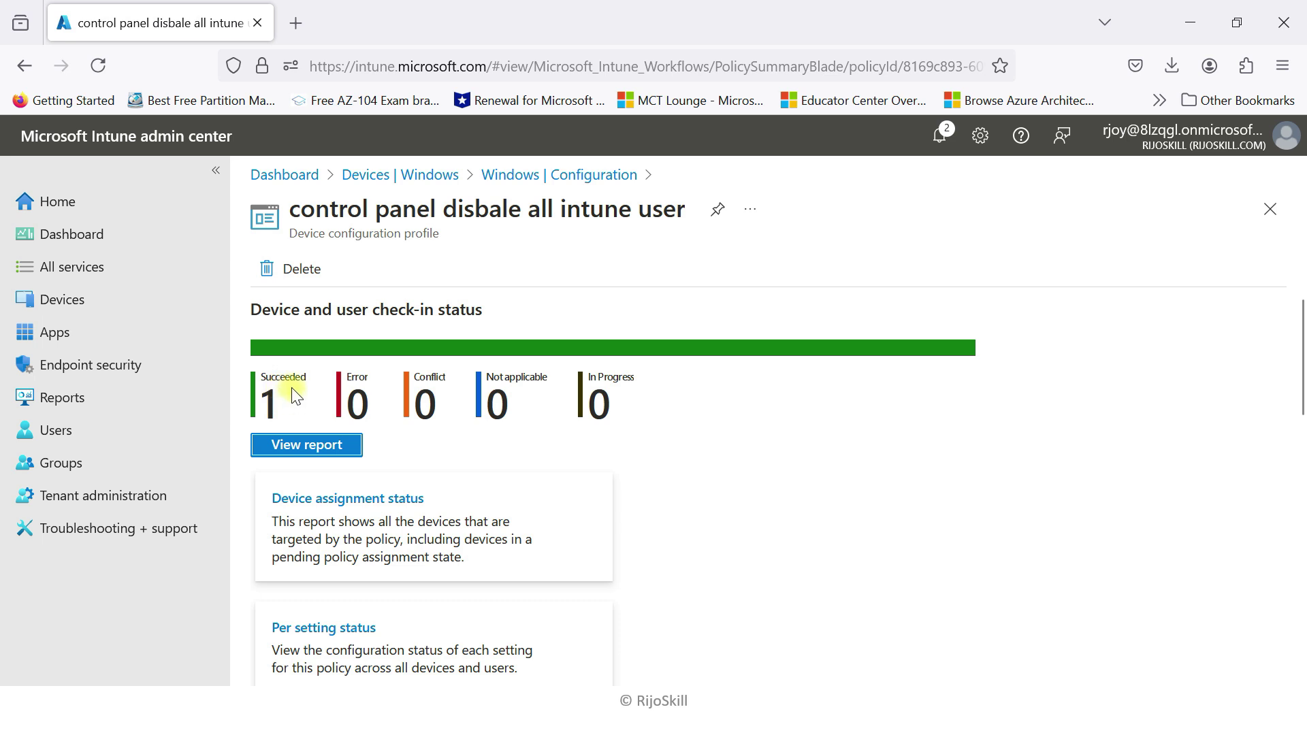
pyautogui.click(306, 444)
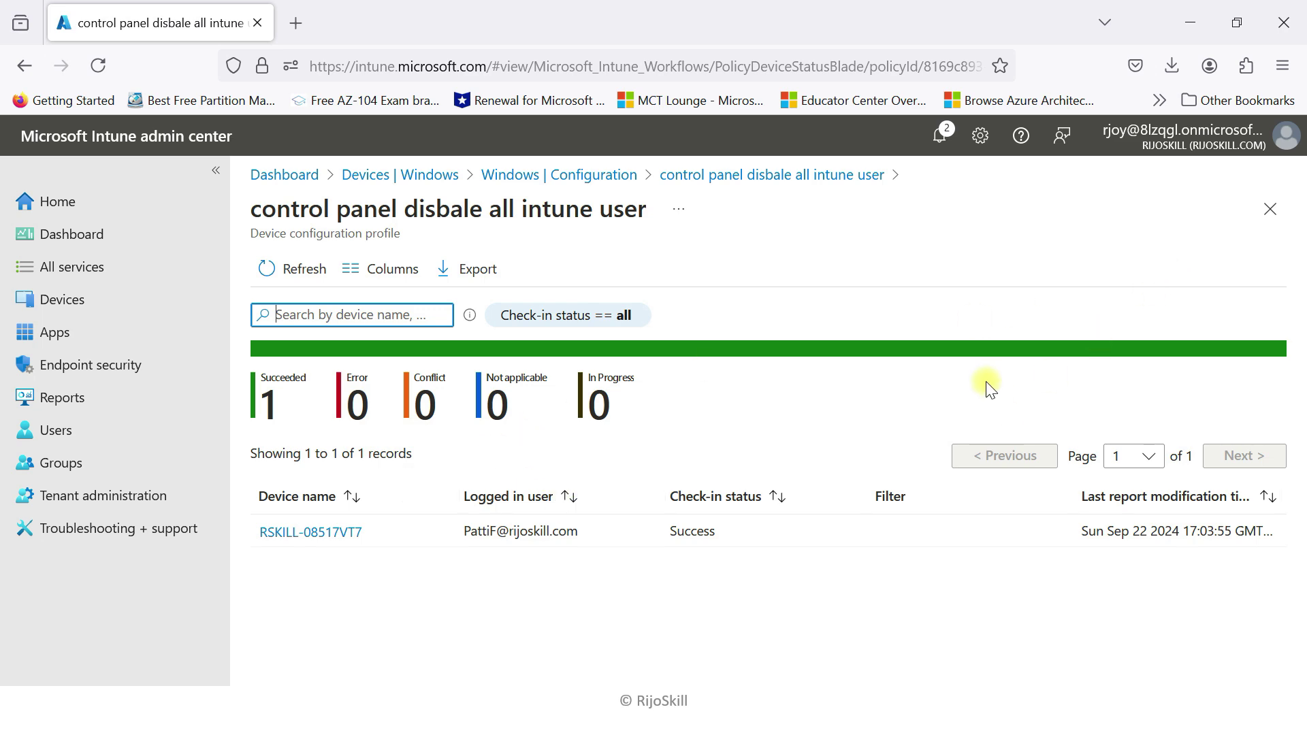
pyautogui.press('super+Tab')
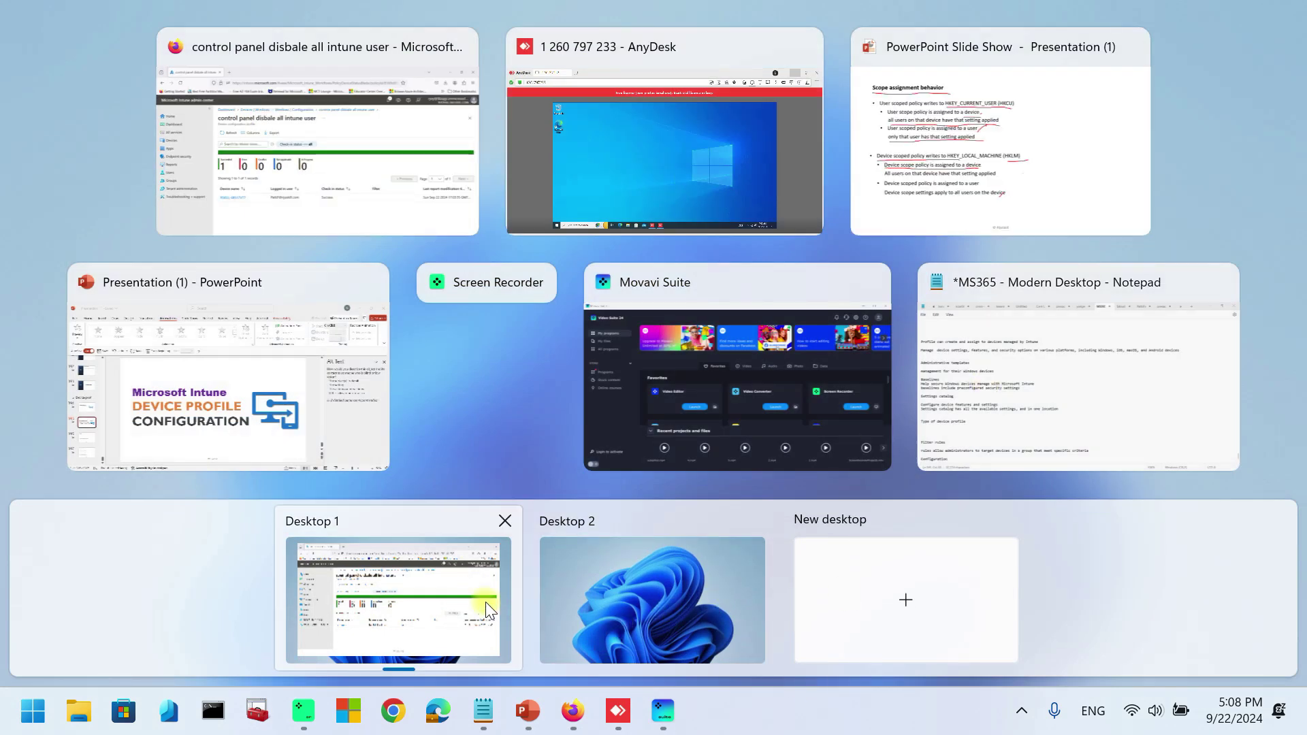
pyautogui.click(508, 172)
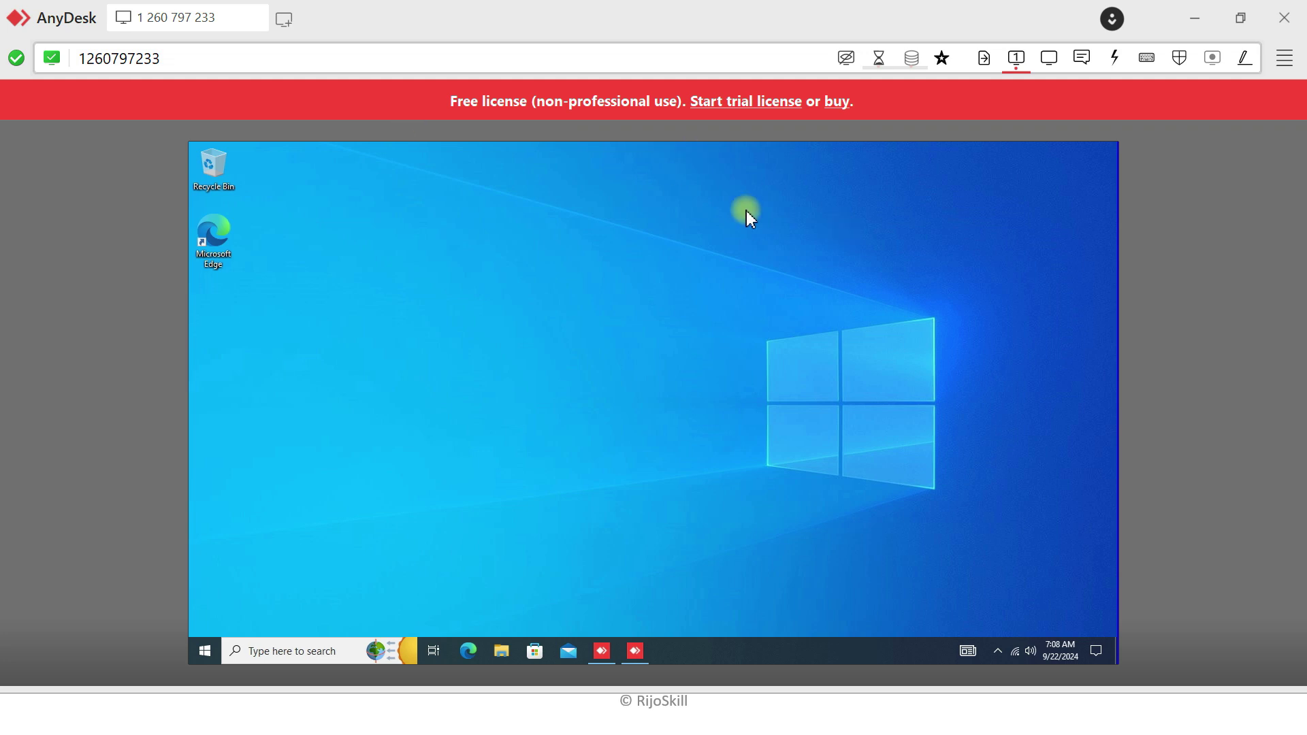
# - On the remote PC, search 'control', try Control Panel, dismiss the Restrictions error, and return to Firefox
pyautogui.click(210, 659)
pyautogui.moveTo(210, 496)
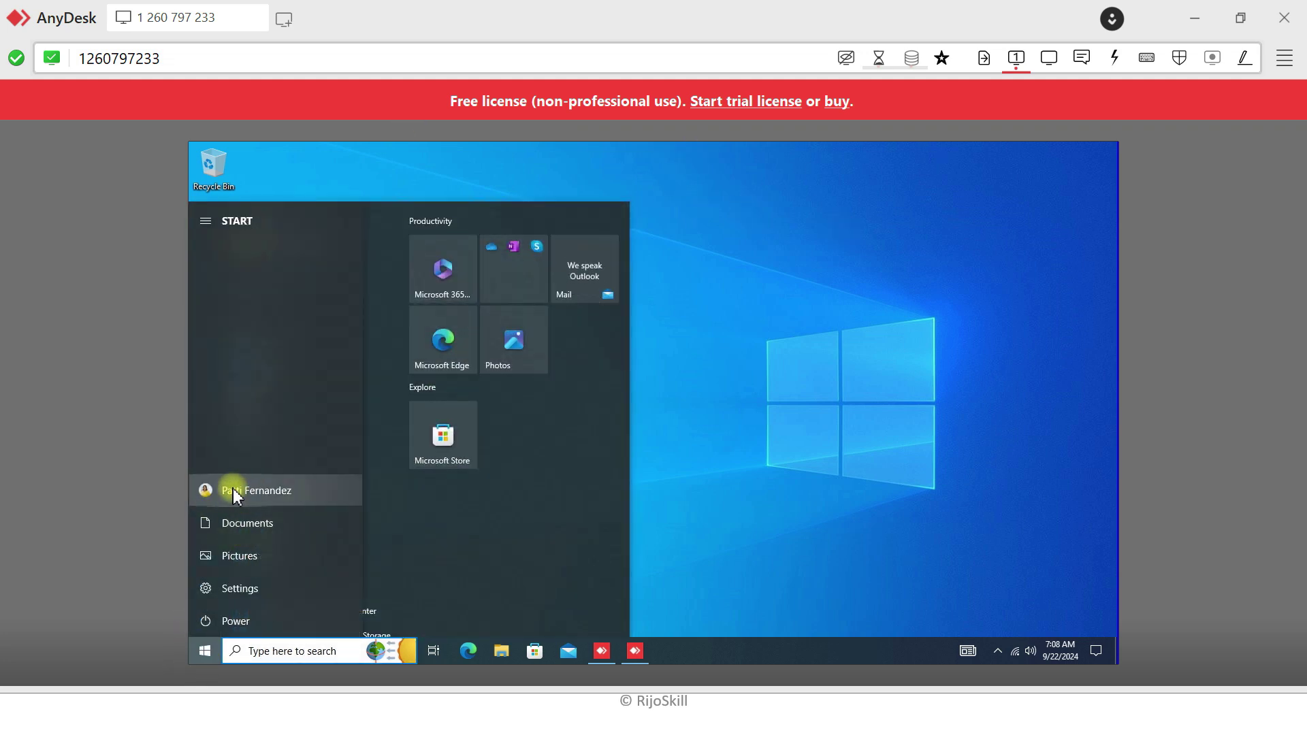
pyautogui.click(247, 590)
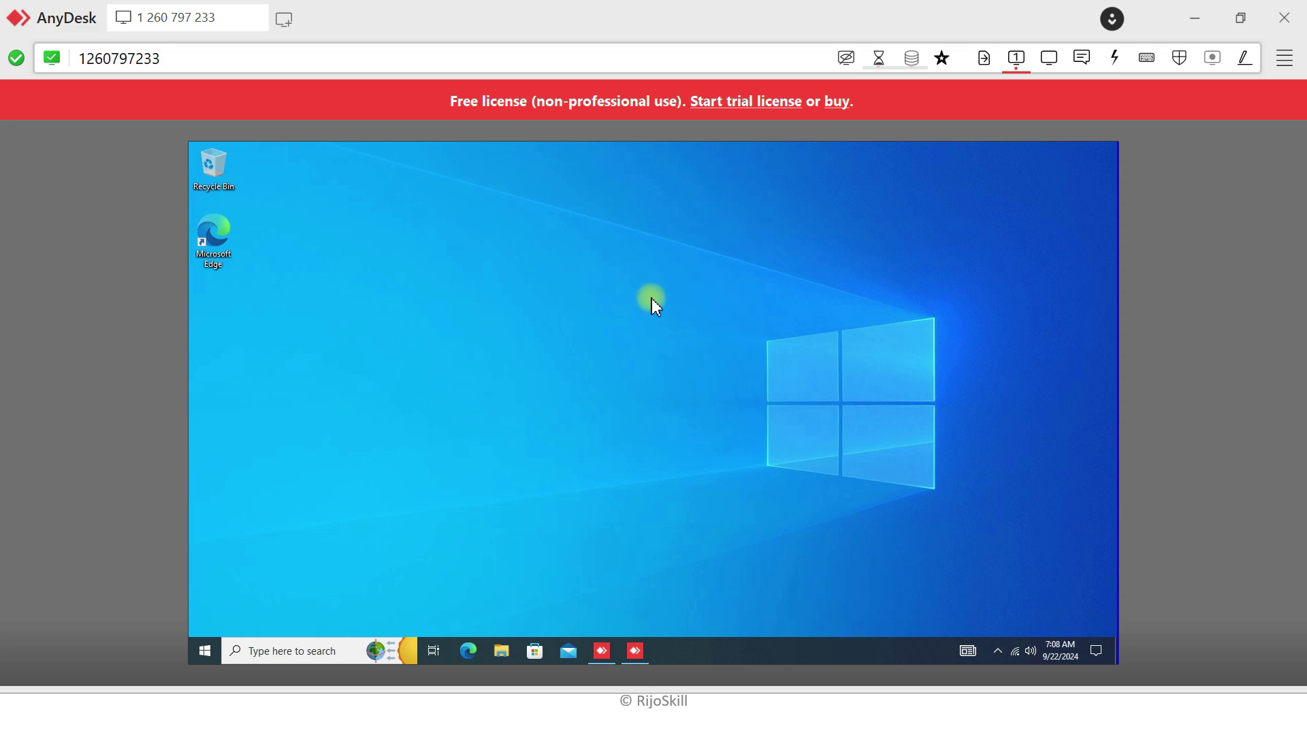
pyautogui.click(262, 654)
pyautogui.write('control')
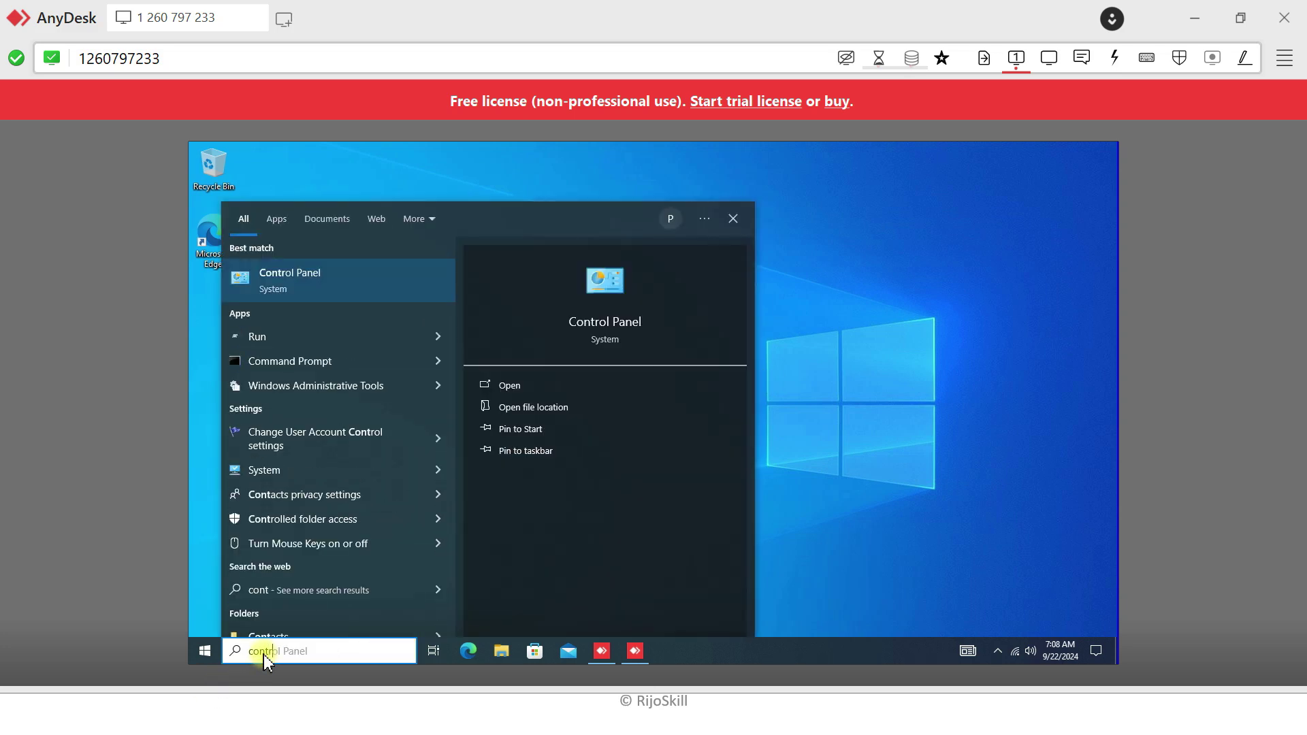
pyautogui.click(327, 308)
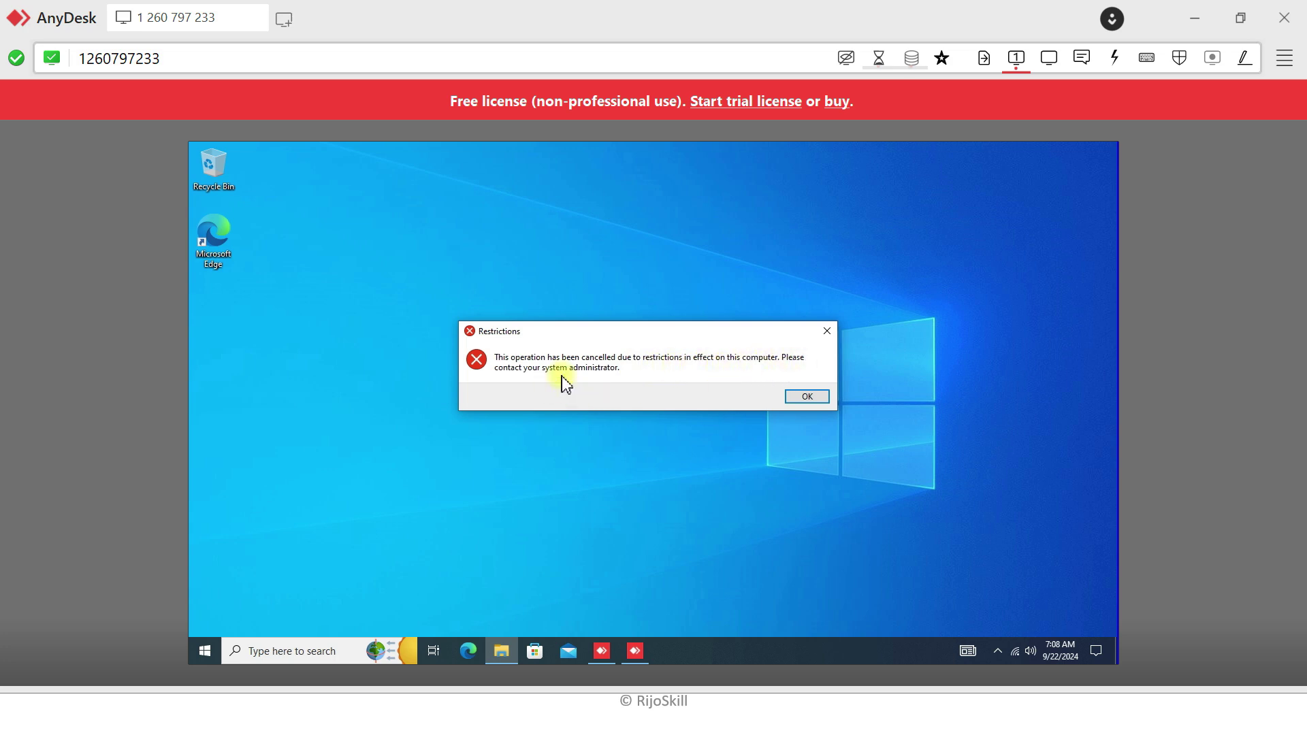
pyautogui.click(810, 396)
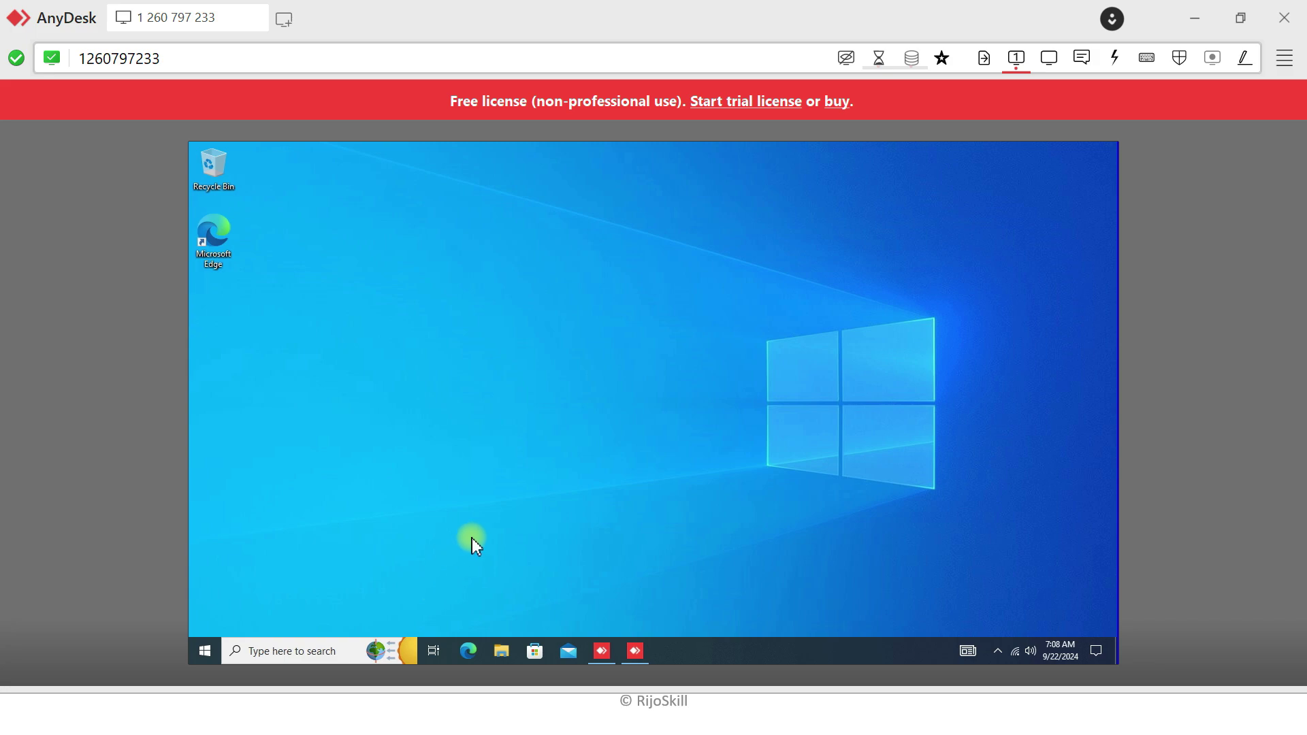
pyautogui.press('super+Tab')
pyautogui.click(712, 181)
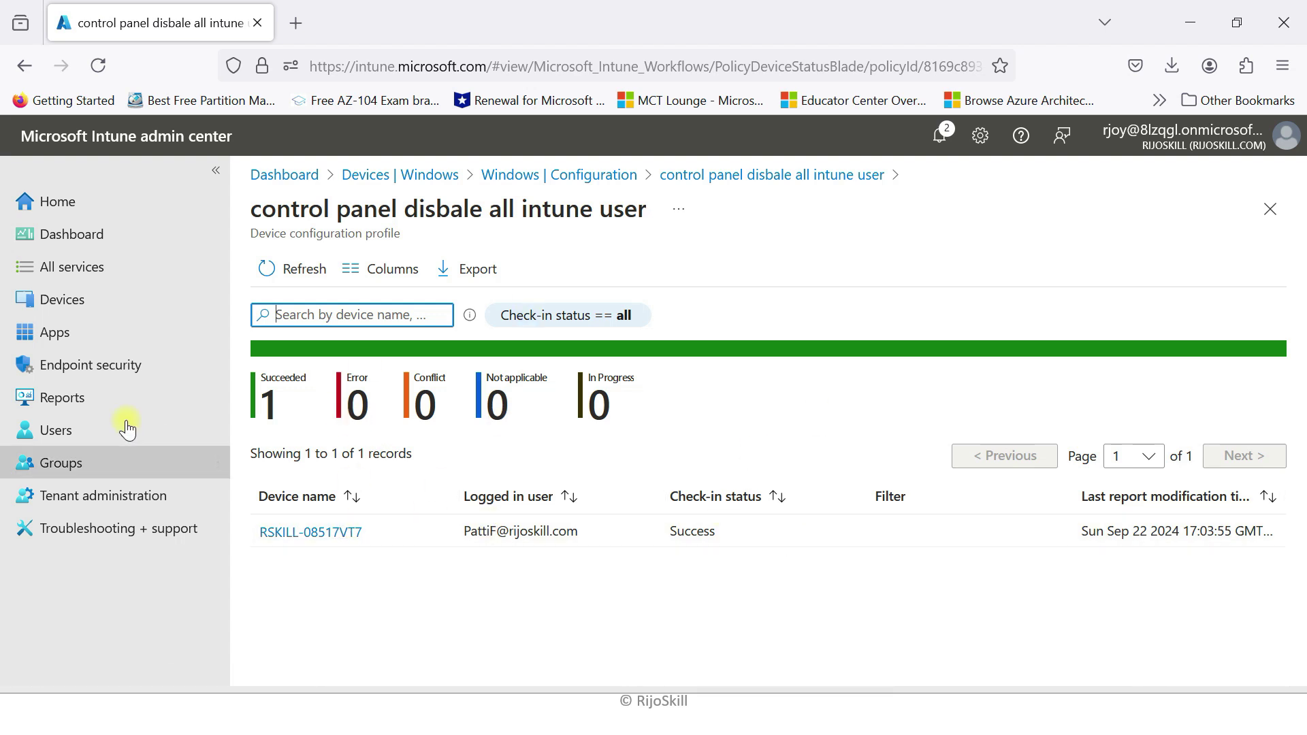
# - Review the Per setting status report showing success on 1 device, then close the policy blade
pyautogui.click(1269, 208)
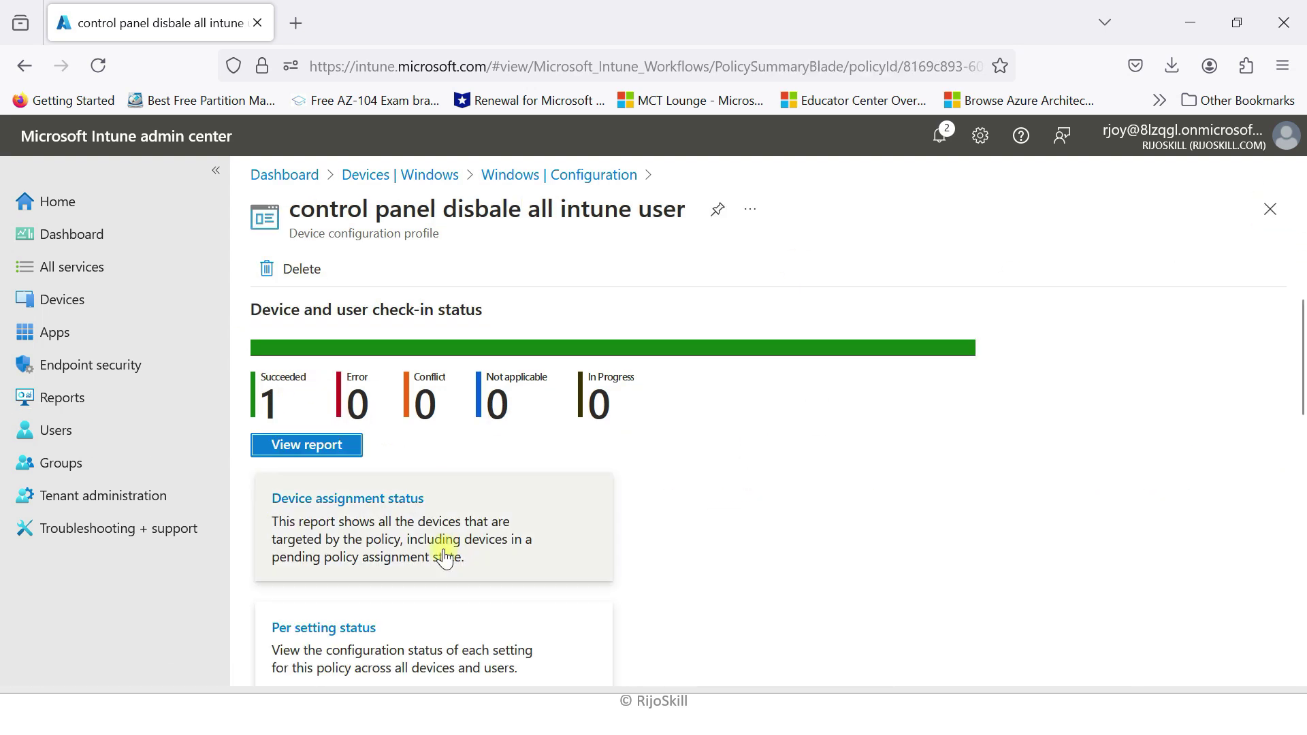
pyautogui.scroll(-2, 409, 545)
pyautogui.click(326, 525)
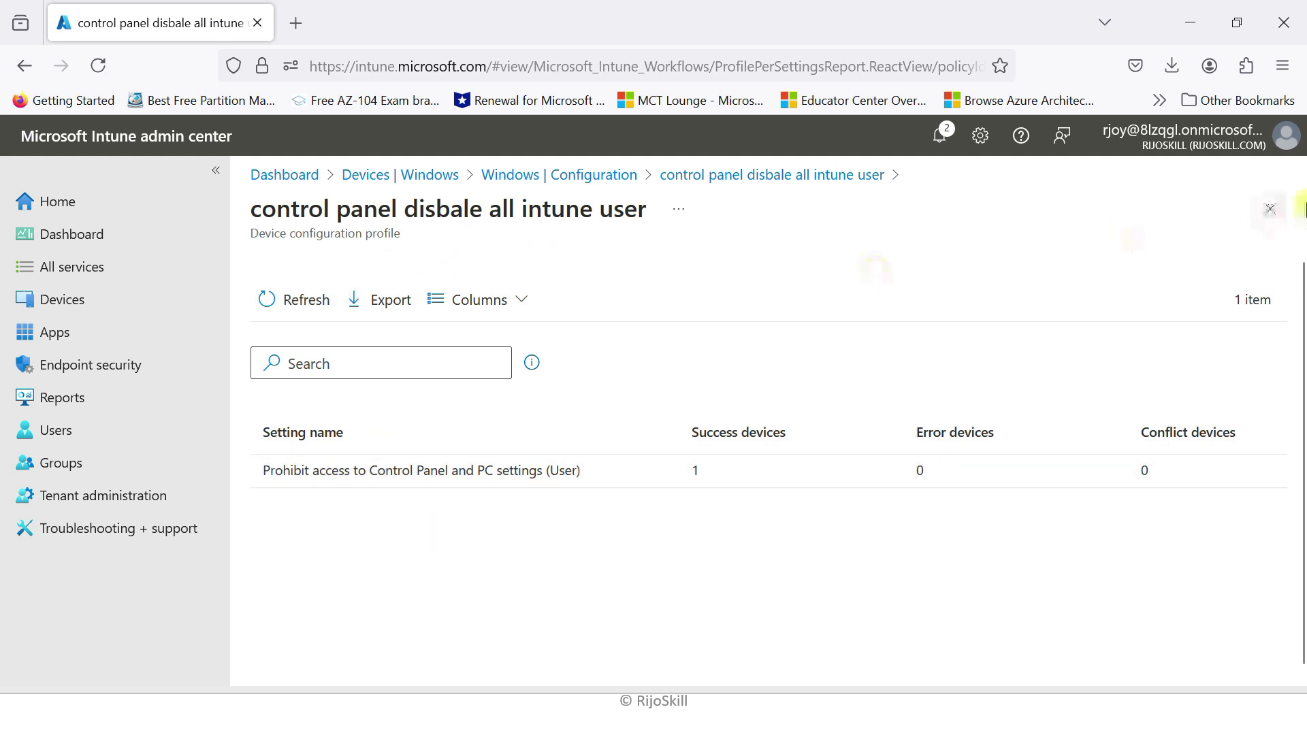
pyautogui.click(1270, 209)
pyautogui.scroll(2, 650, 484)
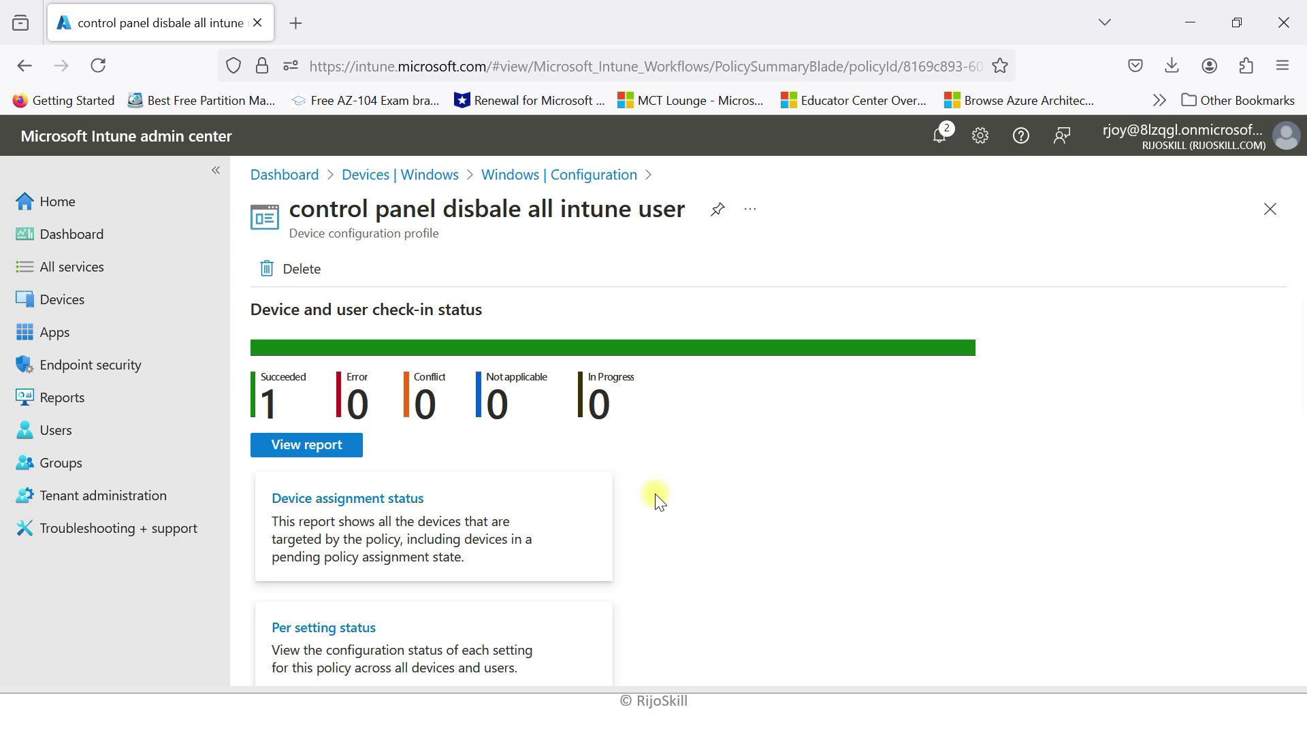
pyautogui.scroll(-2, 656, 500)
pyautogui.scroll(2, 1175, 333)
pyautogui.click(1270, 209)
# - Export the Control Panel policy with Export JSON, download it and show it in its folder
pyautogui.moveTo(773, 674); pyautogui.dragTo(1065, 676)
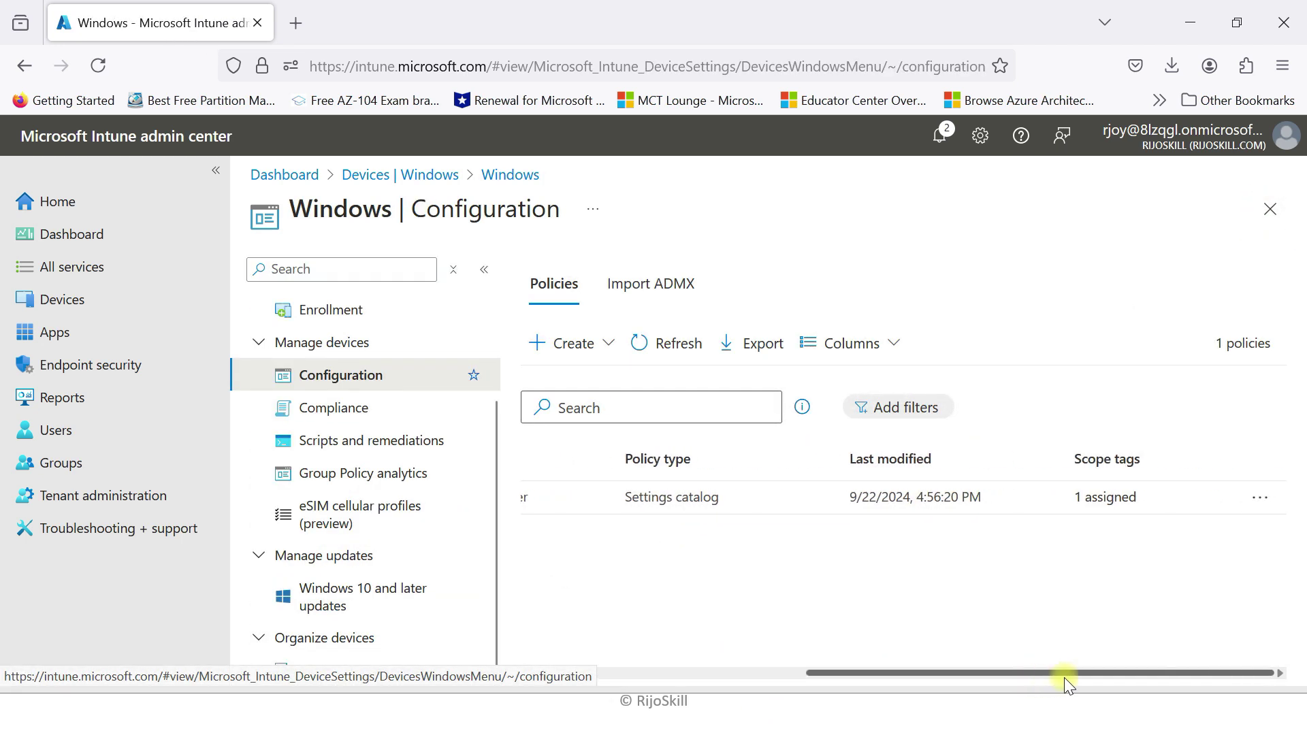
pyautogui.click(1260, 498)
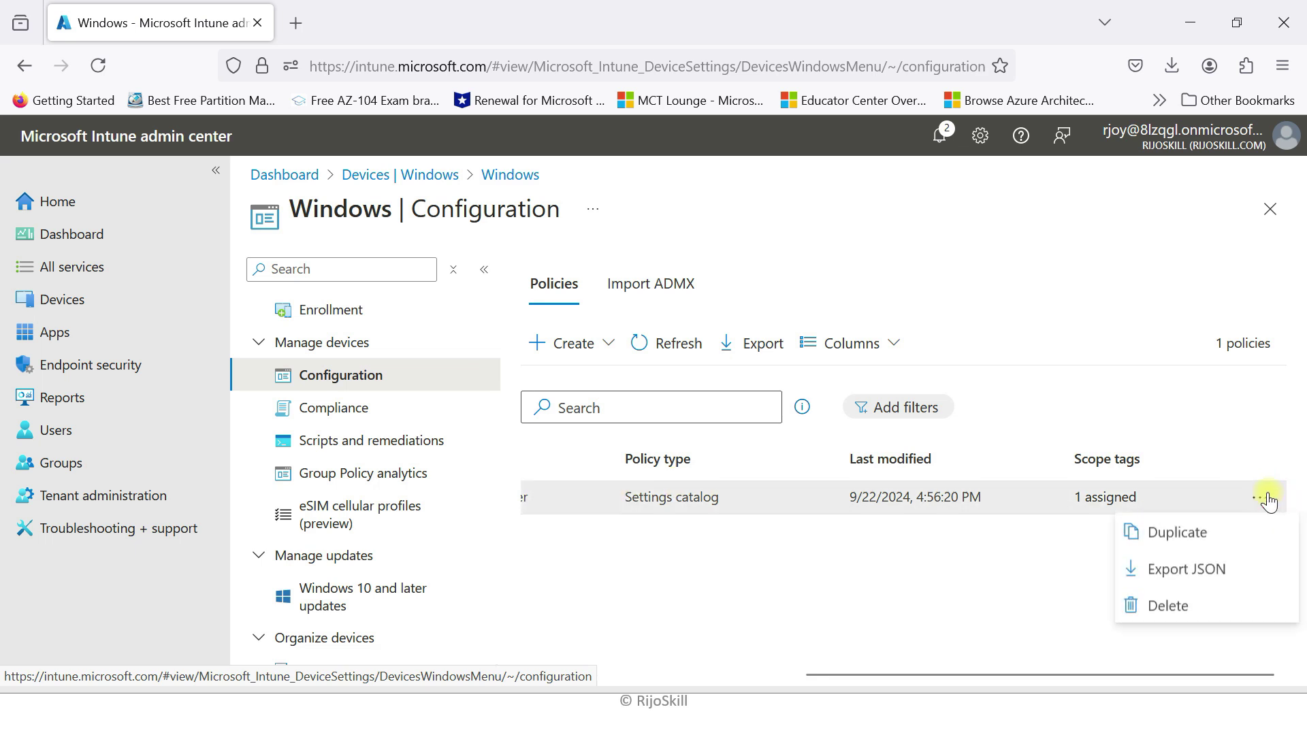
pyautogui.click(1196, 577)
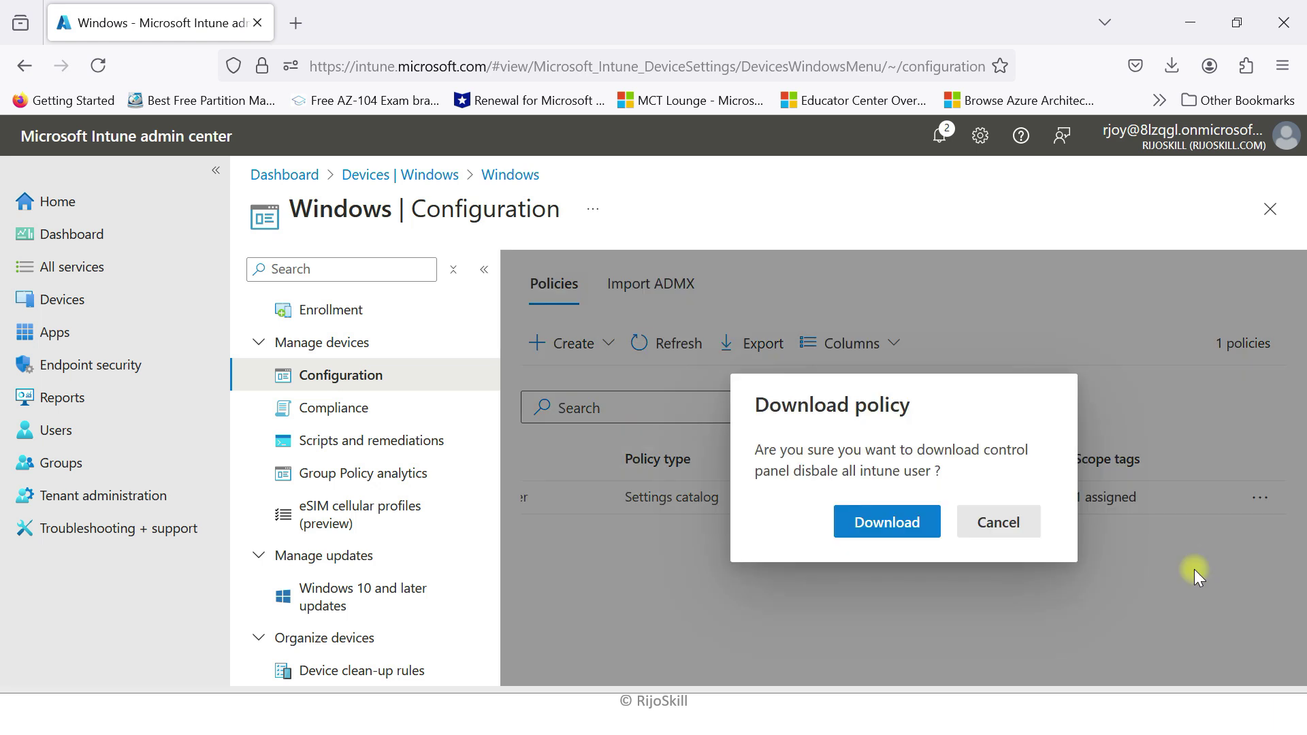
pyautogui.click(884, 523)
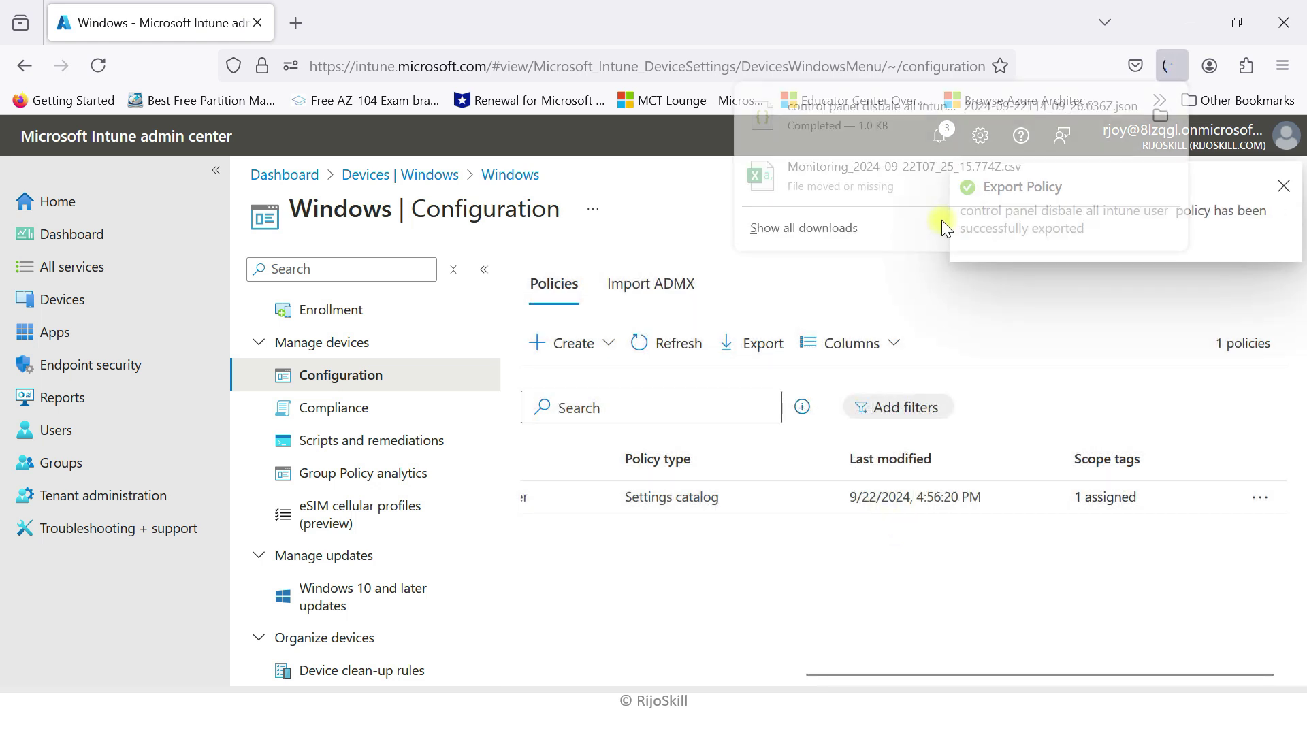
pyautogui.click(1156, 126)
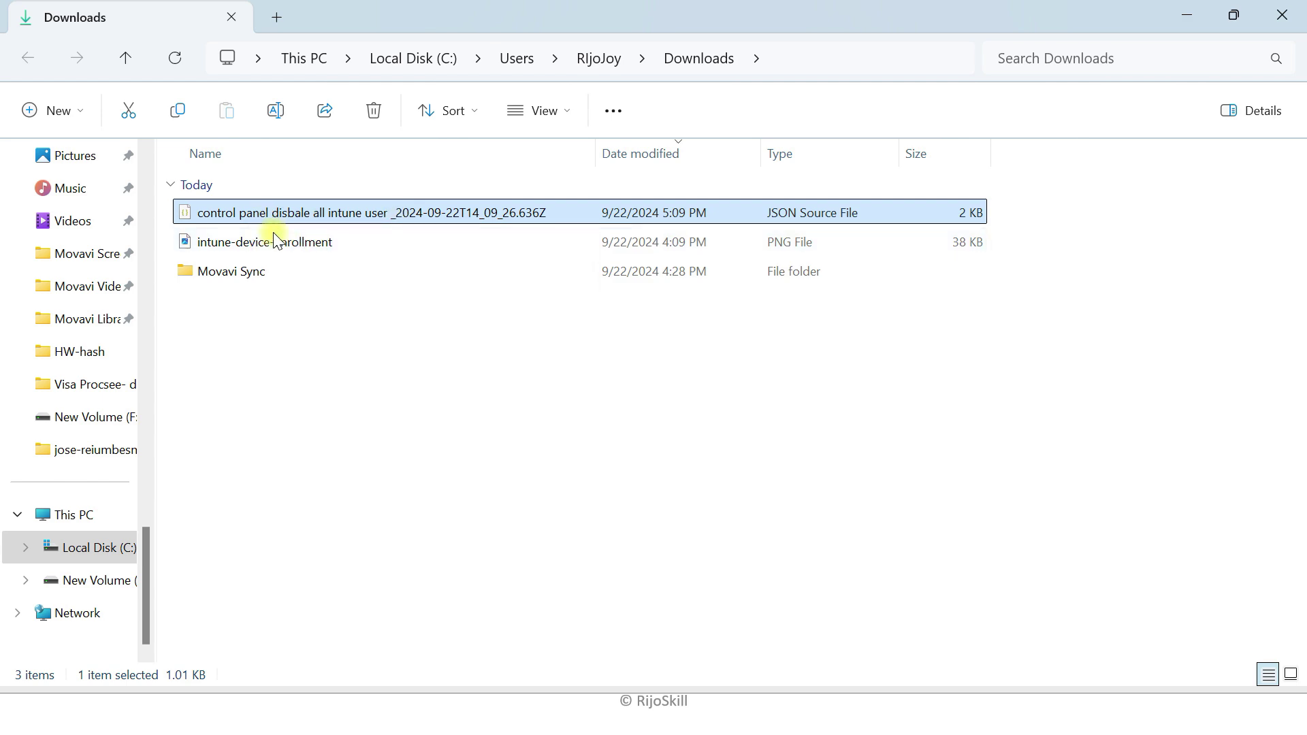
# - Confirm the JSON file is in Downloads, minimize File Explorer and refresh the Intune policy list
pyautogui.click(315, 347)
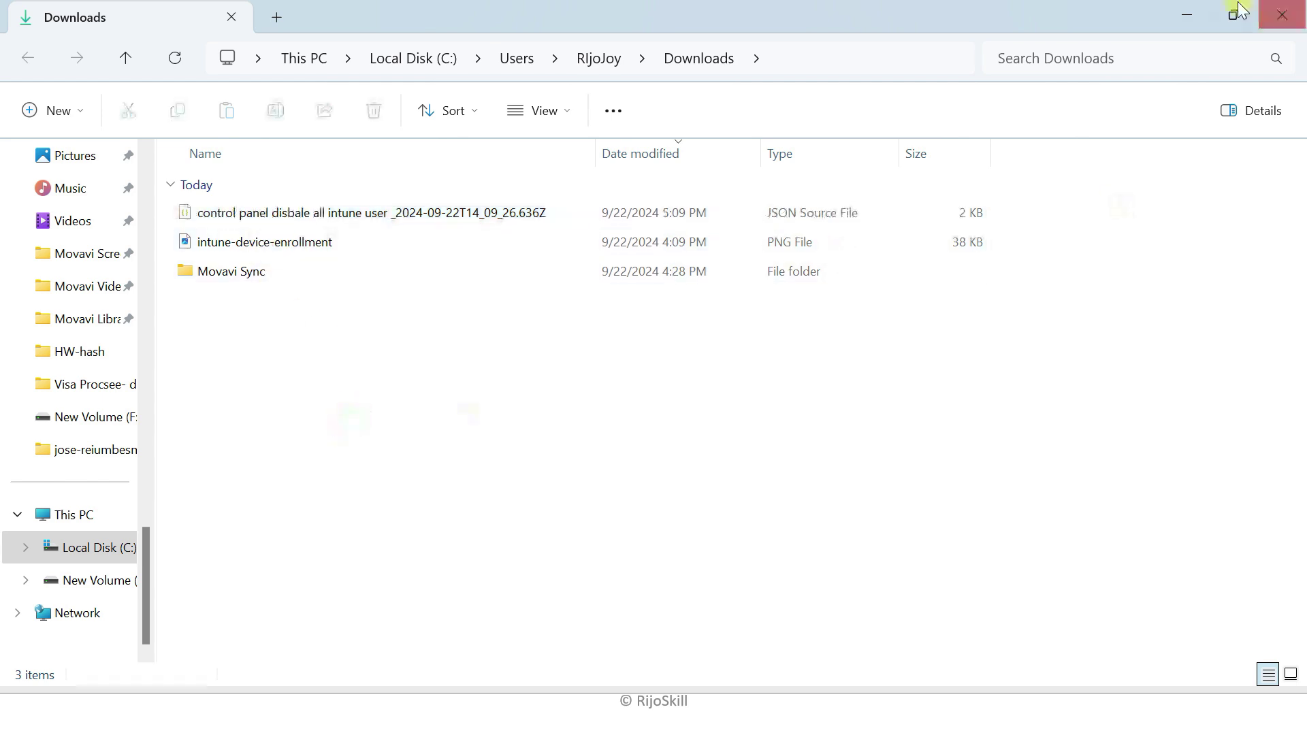
pyautogui.click(1182, 14)
pyautogui.click(671, 343)
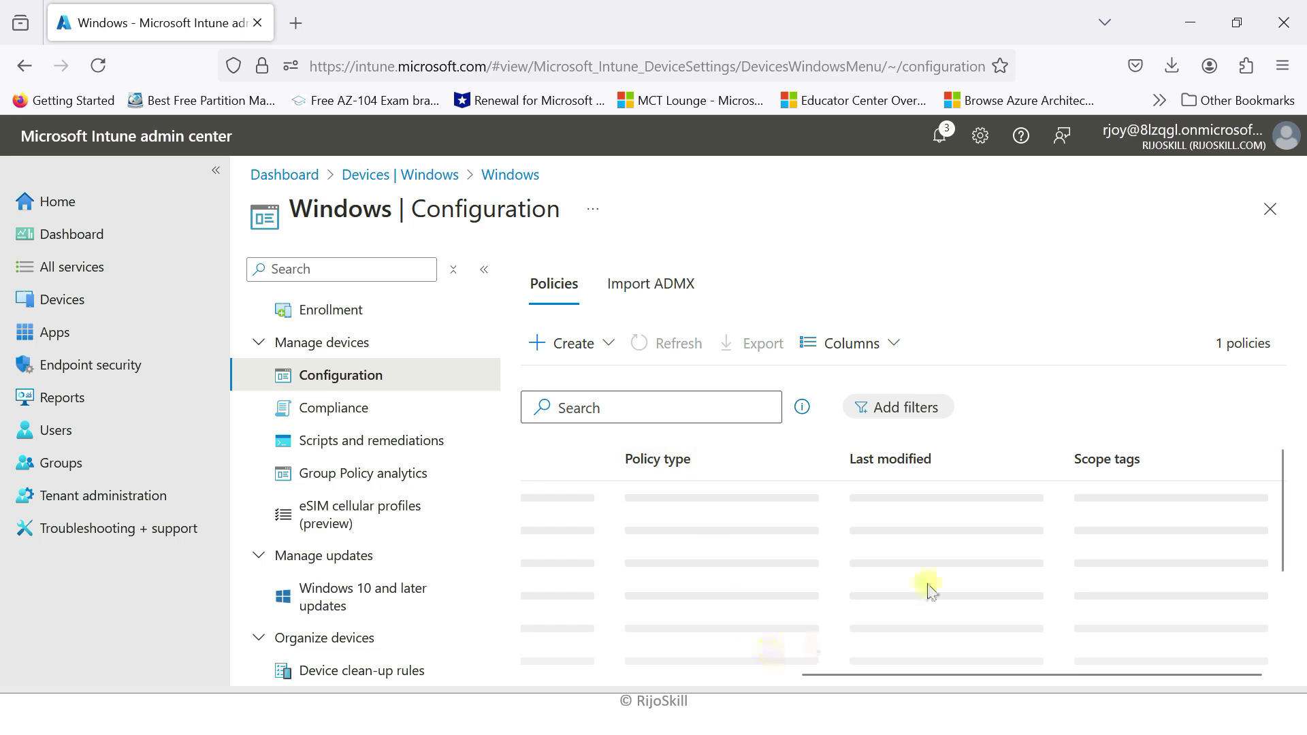
# - Start Create > Import Policy and upload the exported JSON file from Downloads
pyautogui.moveTo(1068, 674); pyautogui.dragTo(795, 675)
pyautogui.click(613, 340)
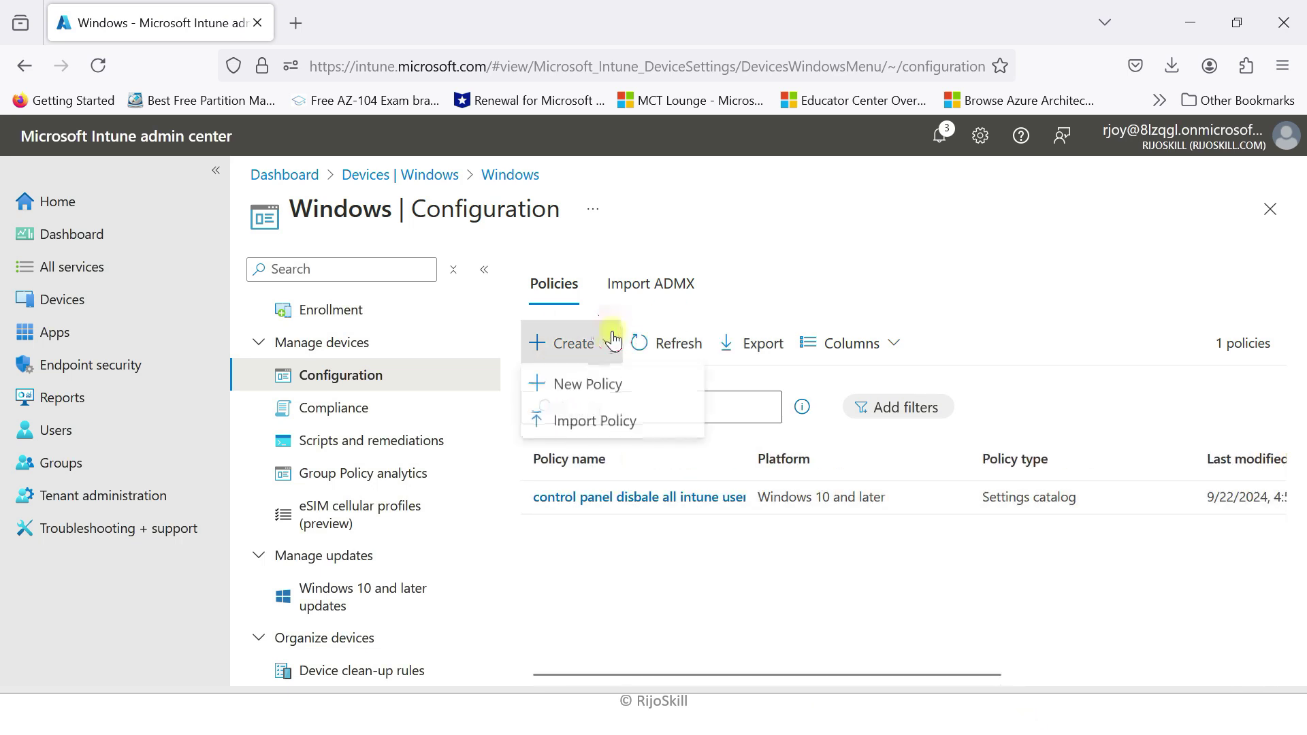
pyautogui.click(596, 422)
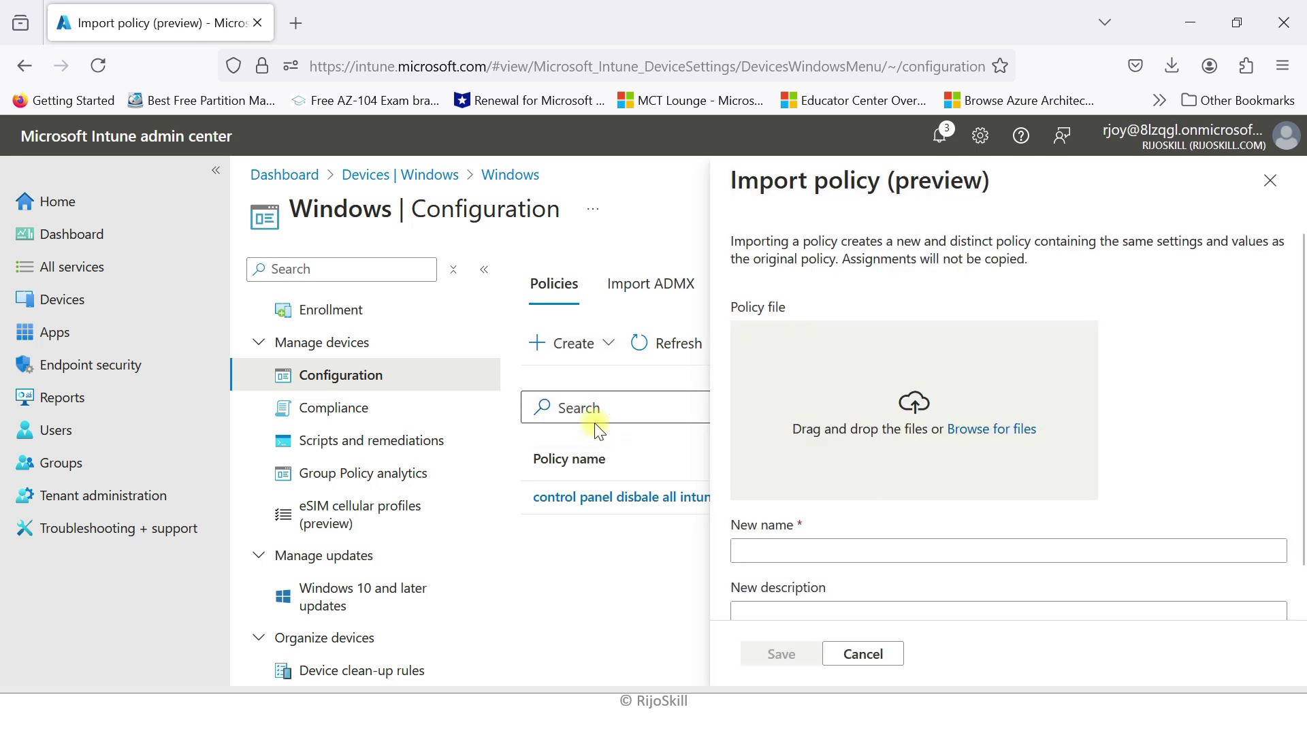
pyautogui.click(976, 428)
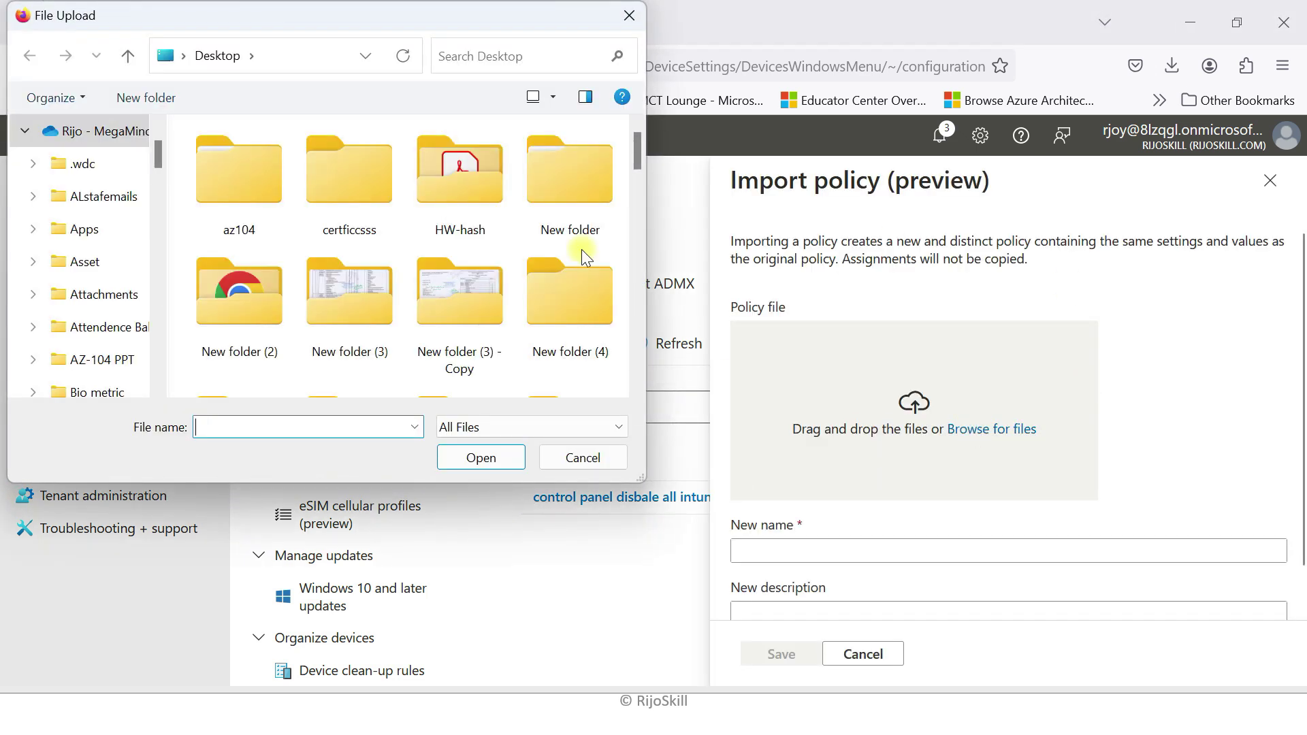
pyautogui.moveTo(153, 145); pyautogui.dragTo(187, 306)
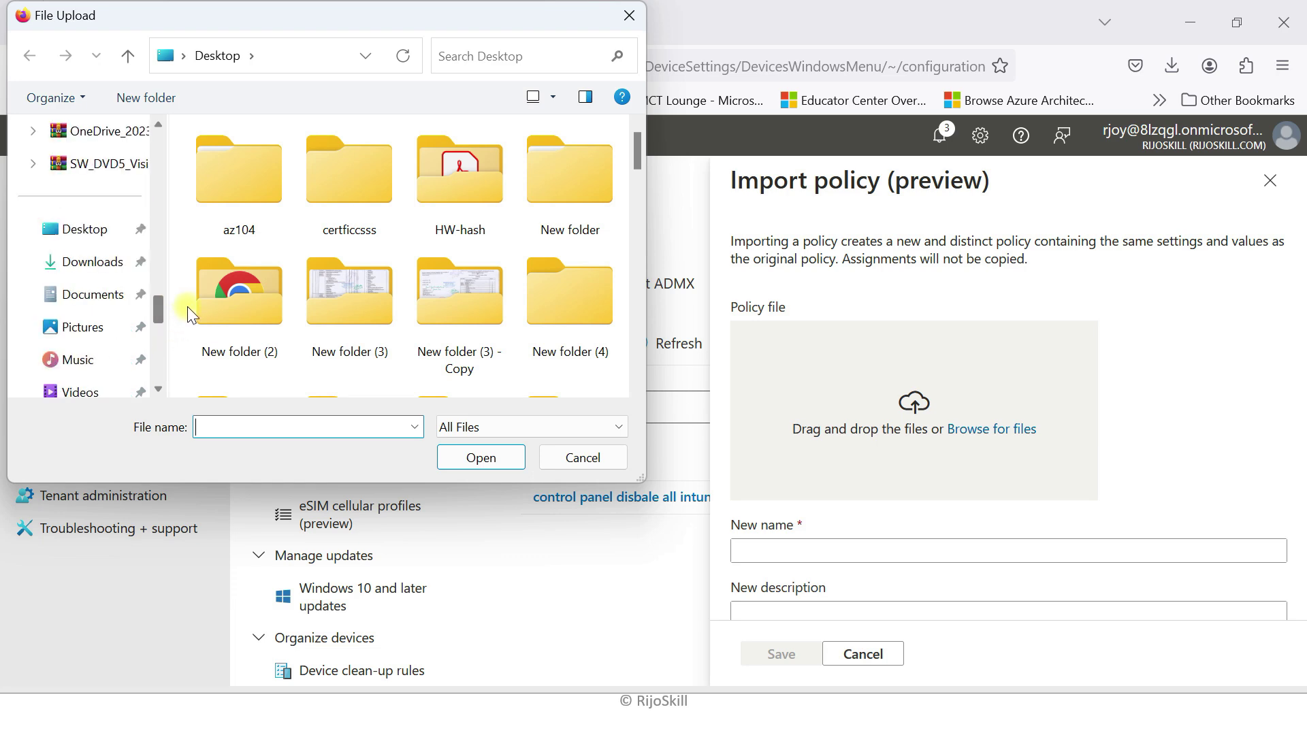
pyautogui.click(100, 270)
pyautogui.click(247, 183)
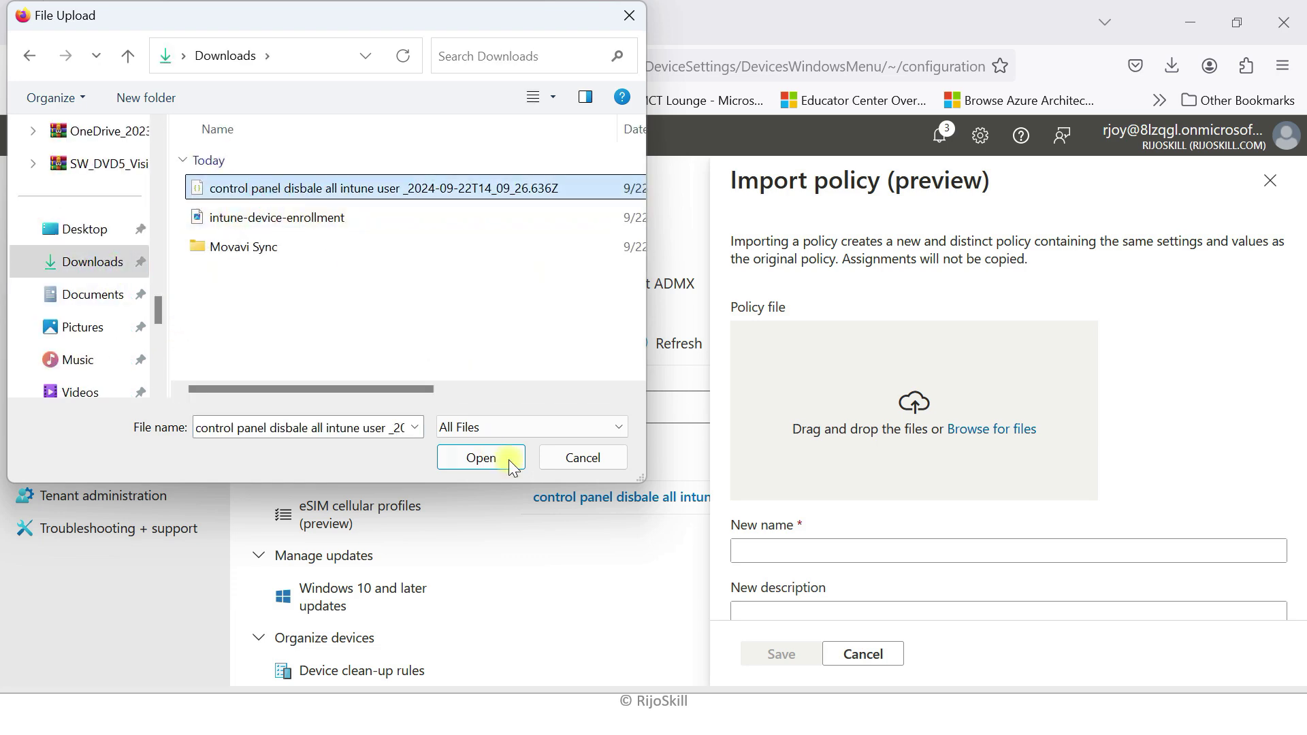
pyautogui.click(504, 457)
# - Name the imported policy 'tt', add the description 'tttt', and save it
pyautogui.click(769, 552)
pyautogui.scroll(-1, 771, 556)
pyautogui.write('tt')
pyautogui.click(782, 578)
pyautogui.write('tt')
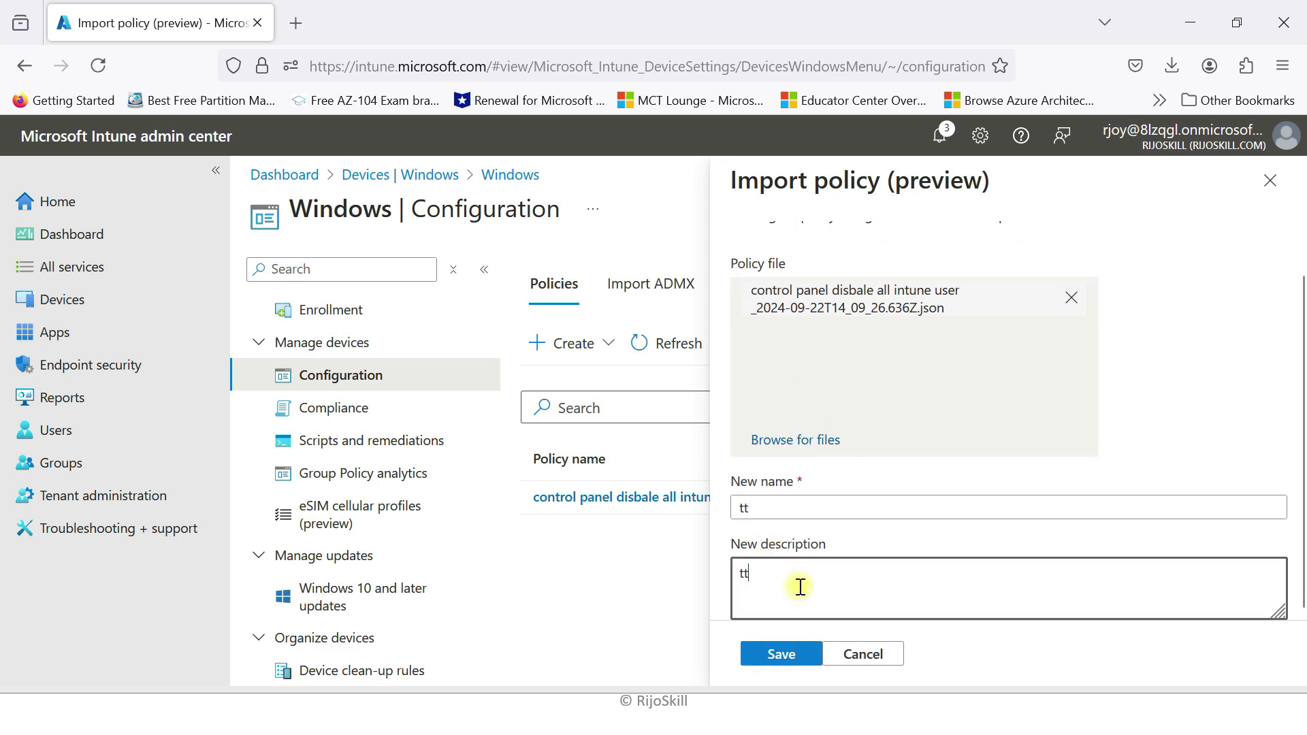
pyautogui.click(791, 655)
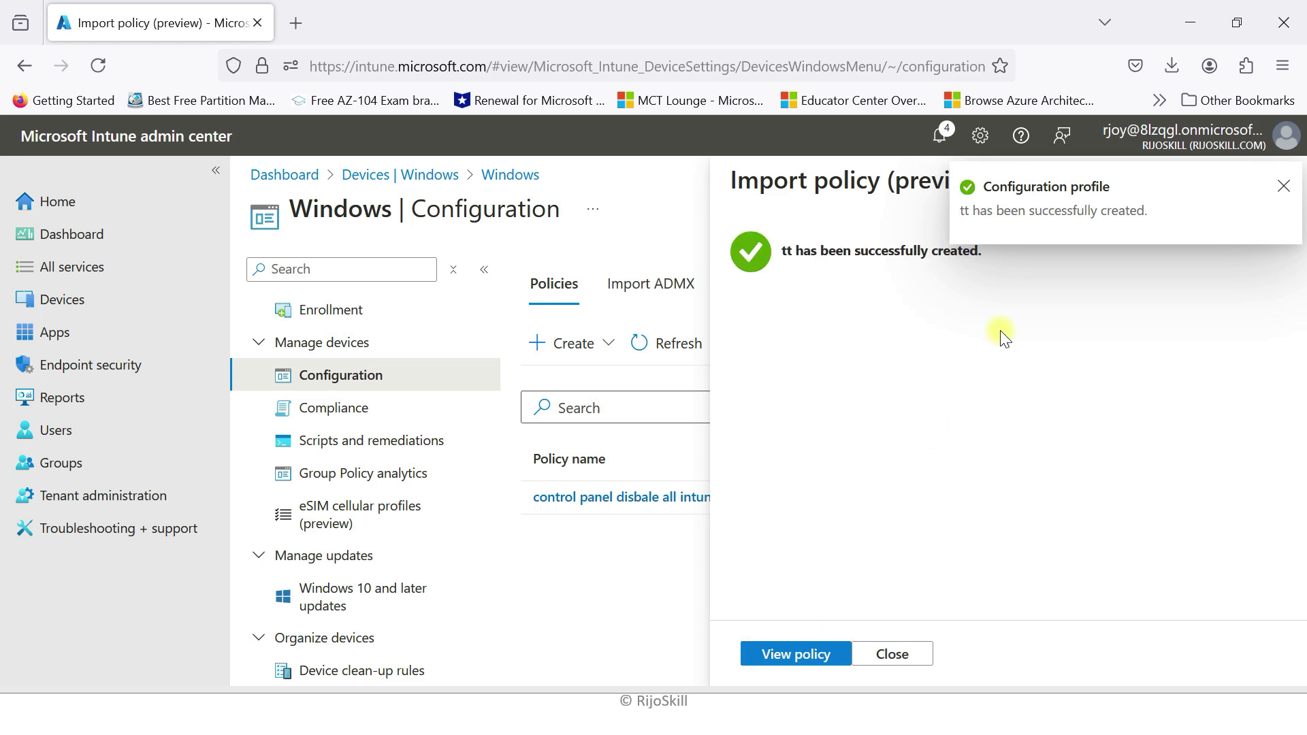
pyautogui.click(793, 657)
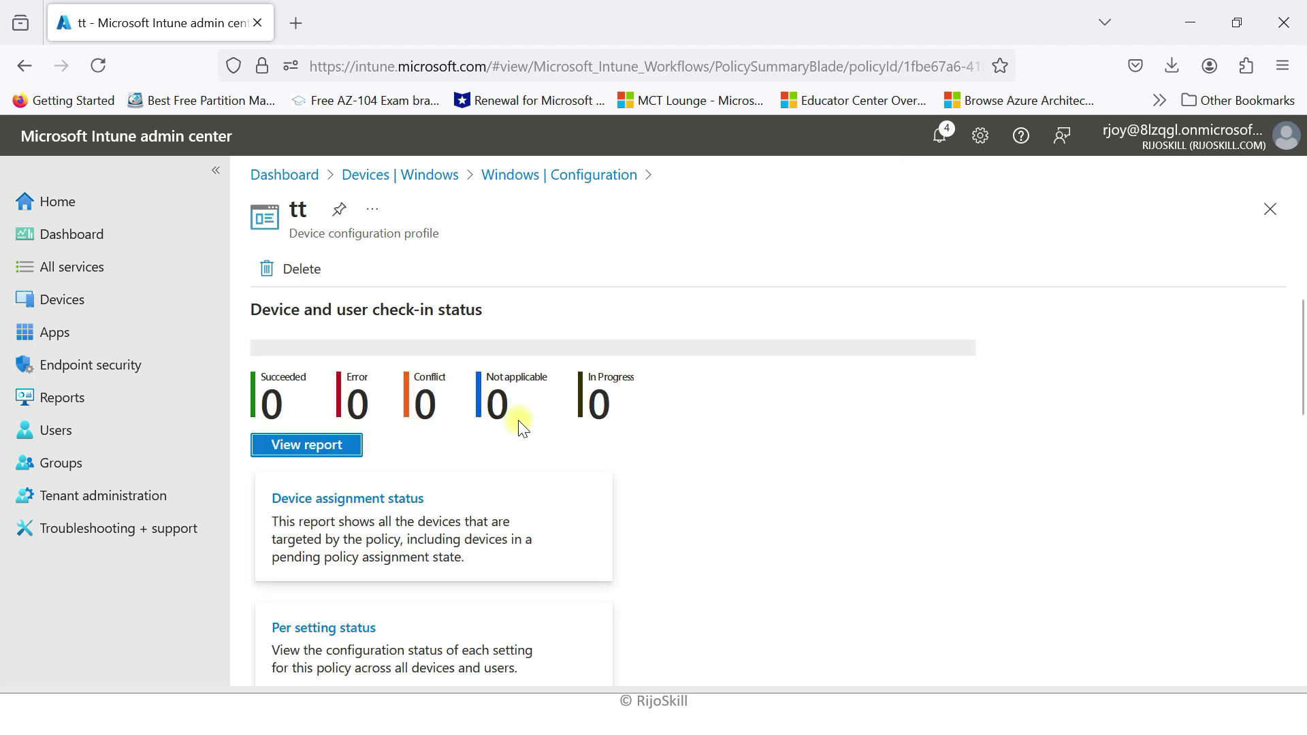
# - Look over the tt policy's details, close them, and refresh the policy list
pyautogui.scroll(-6, 370, 470)
pyautogui.scroll(6, 370, 525)
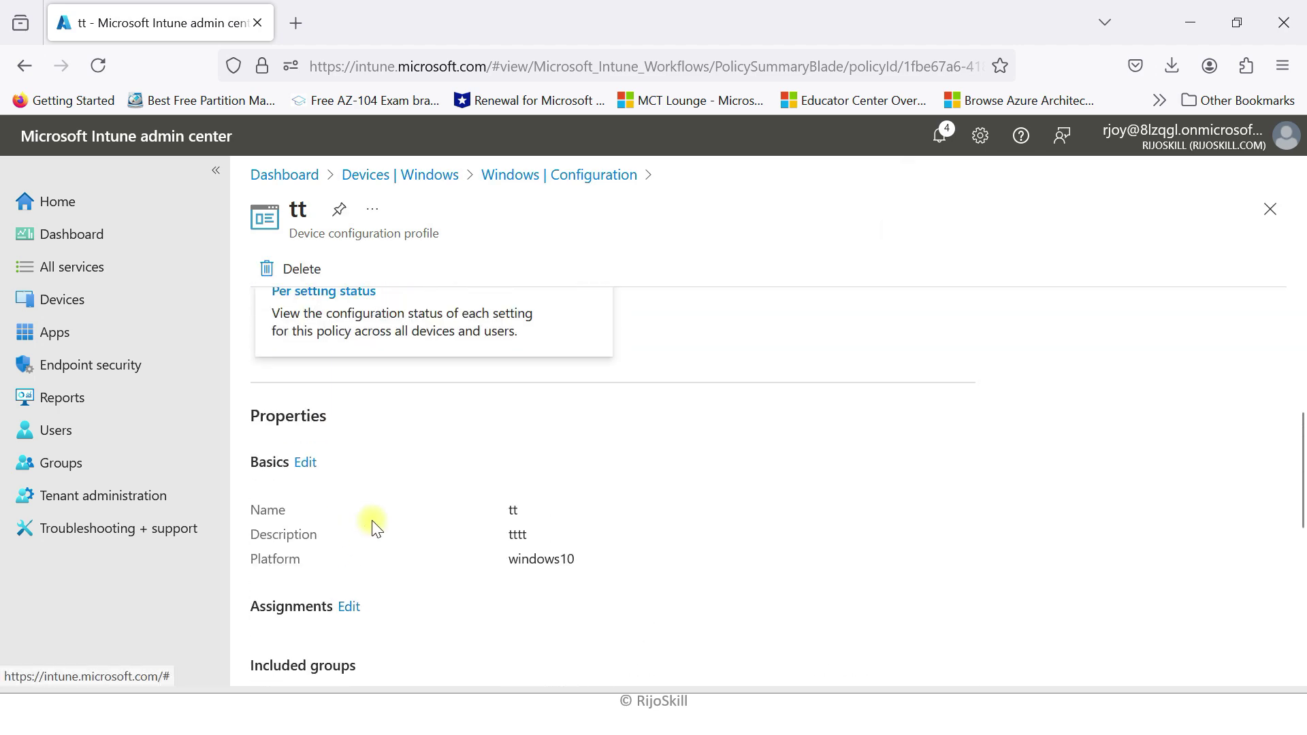
pyautogui.click(1271, 208)
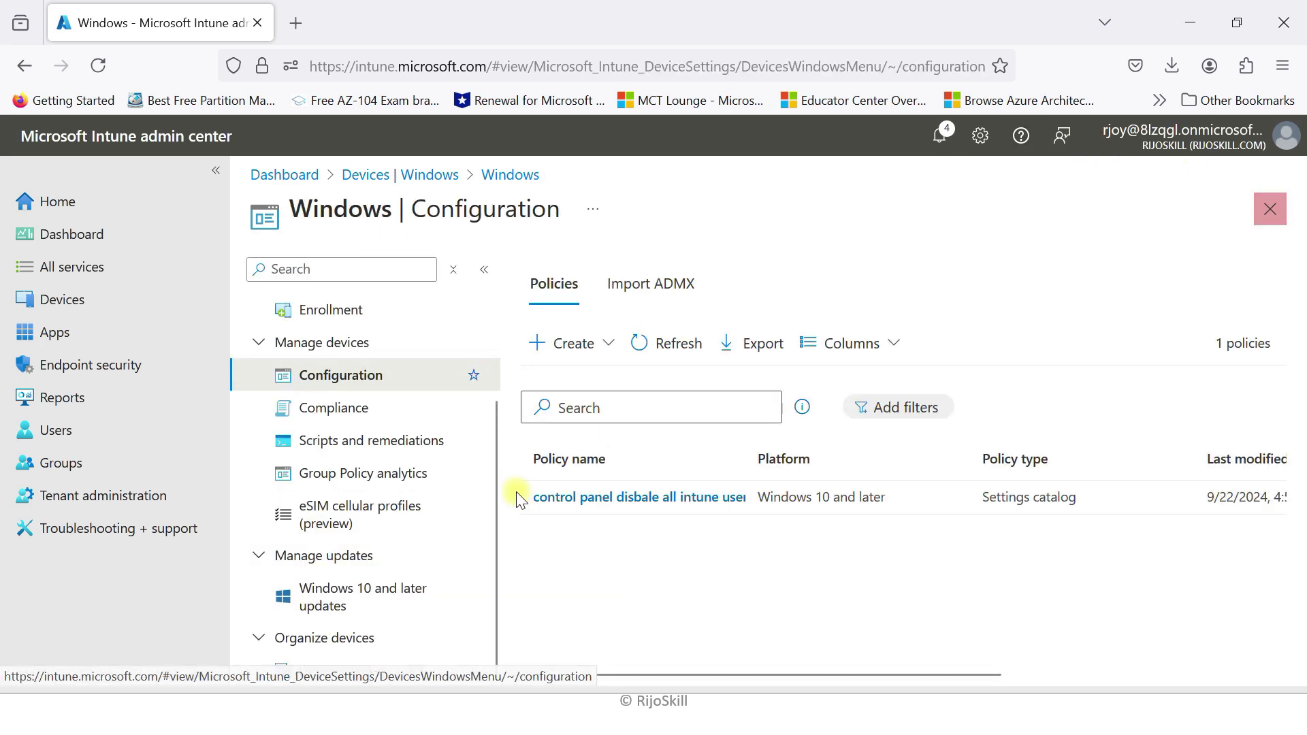
pyautogui.click(665, 344)
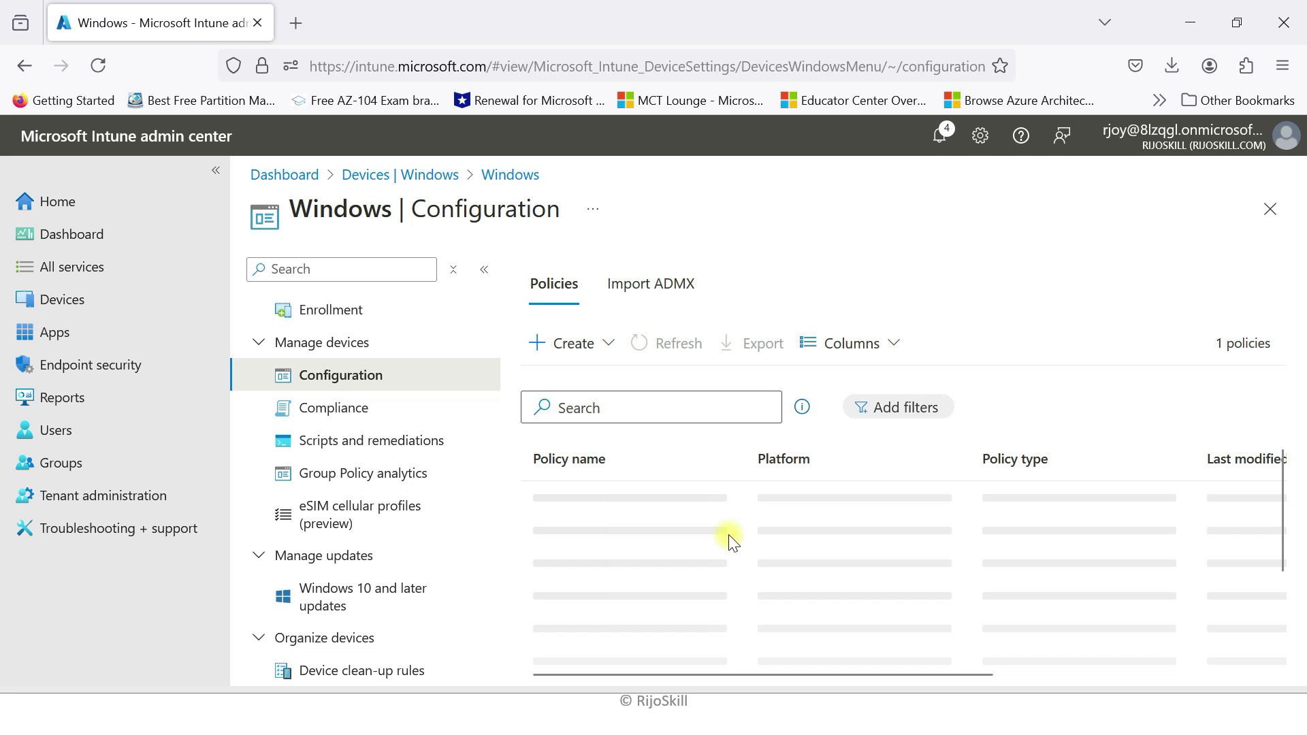
# - Delete the tt policy and refresh, leaving only the Control Panel policy
pyautogui.moveTo(839, 675); pyautogui.dragTo(1195, 670)
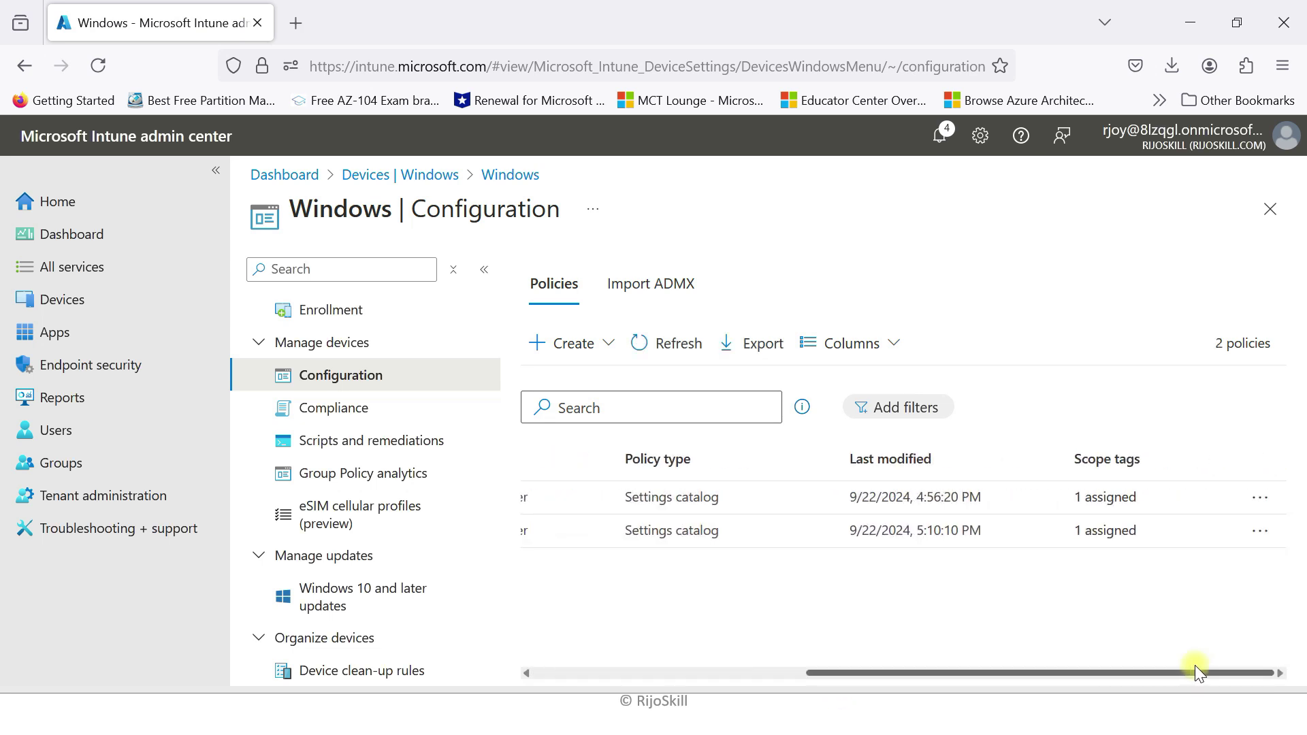
pyautogui.click(1260, 530)
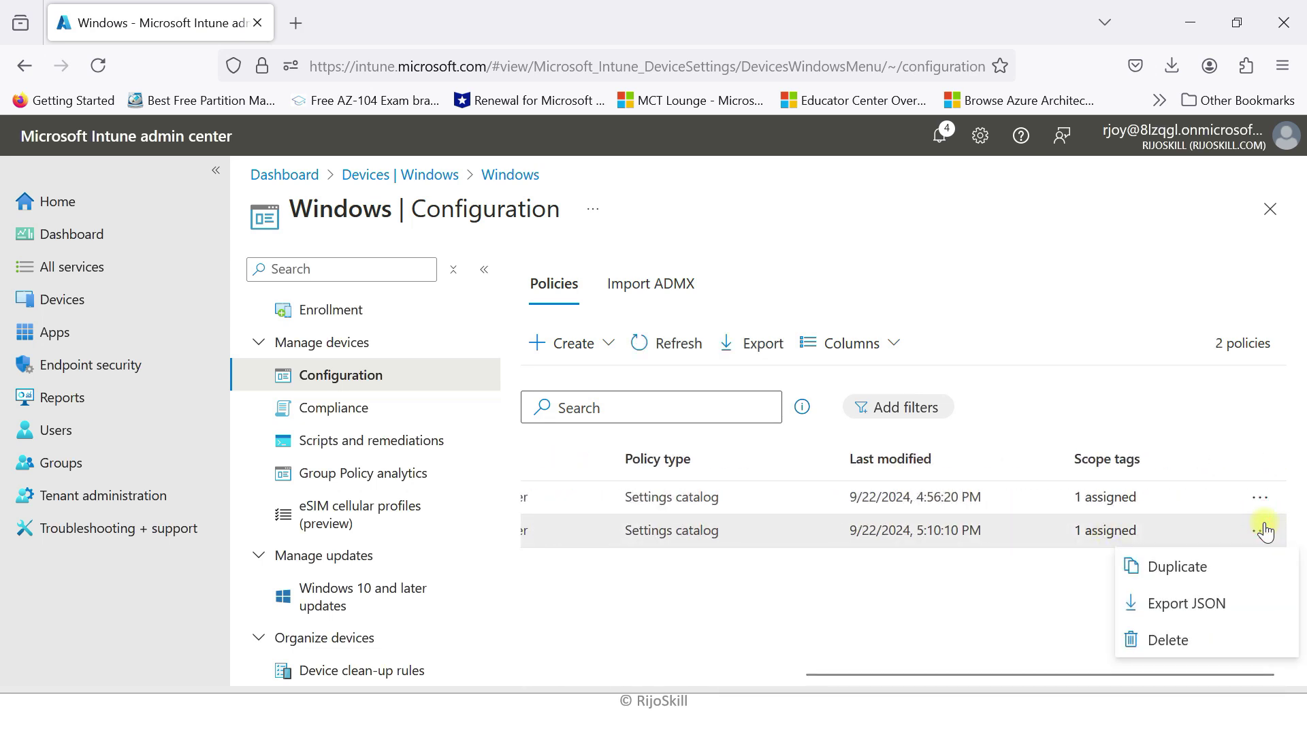
pyautogui.click(1162, 645)
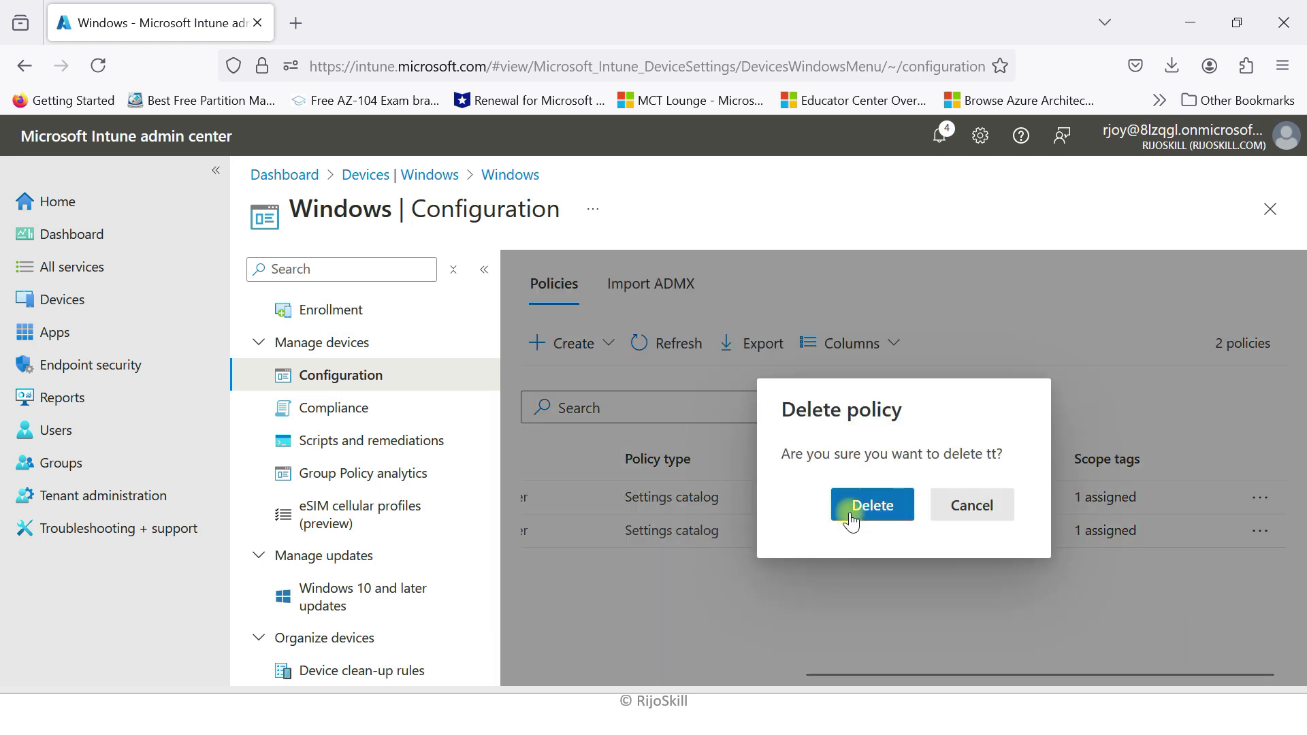
pyautogui.click(851, 507)
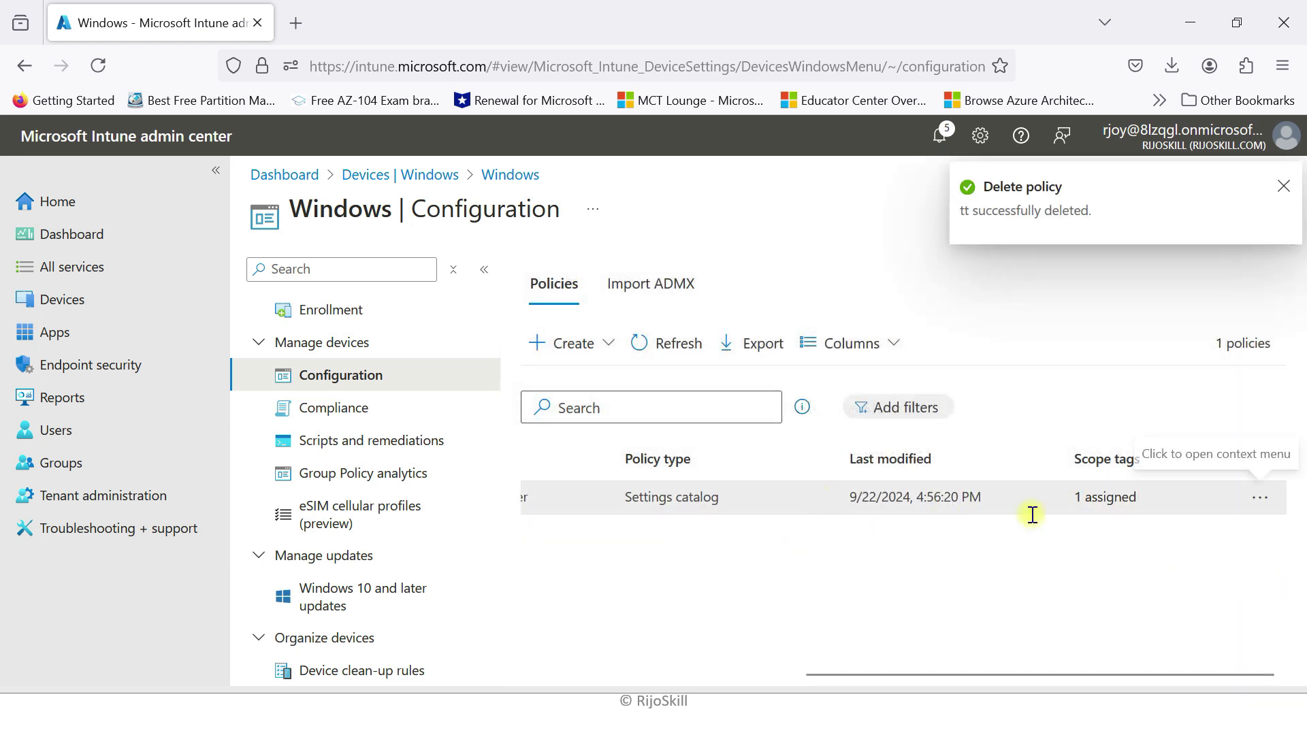
pyautogui.click(1282, 188)
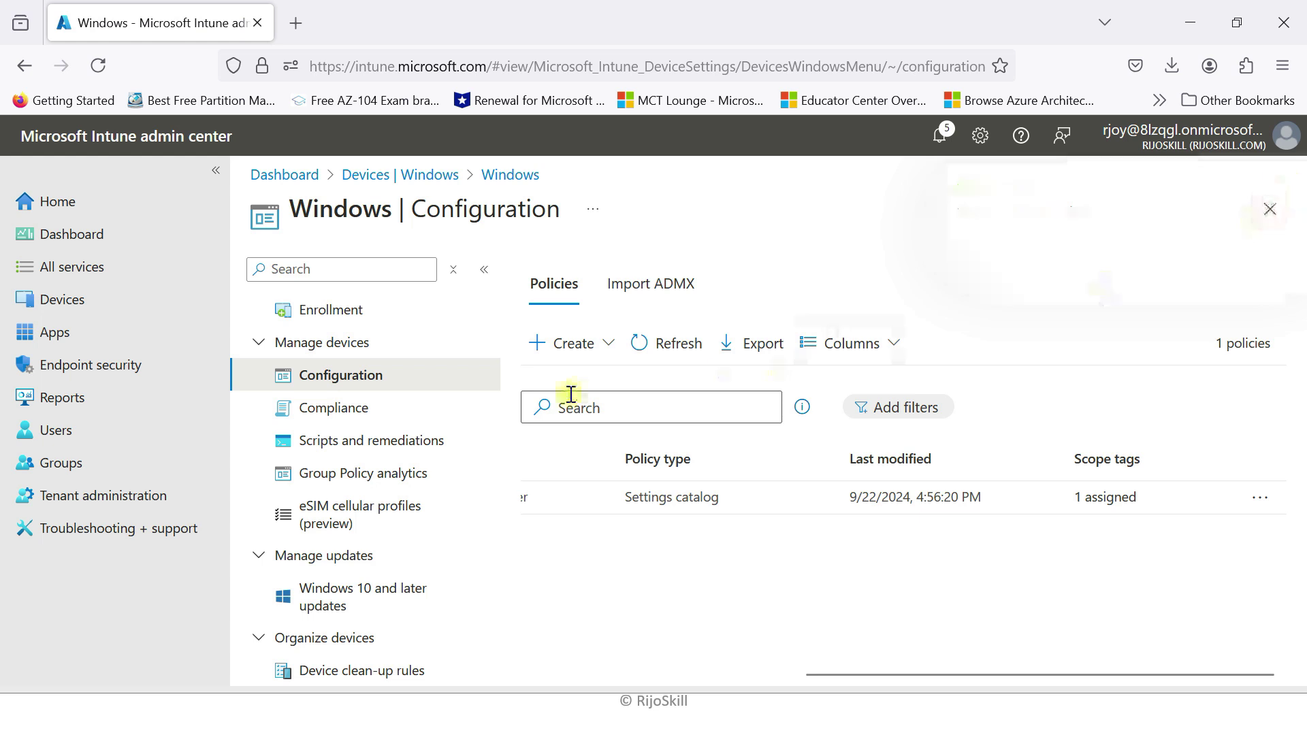
pyautogui.click(663, 342)
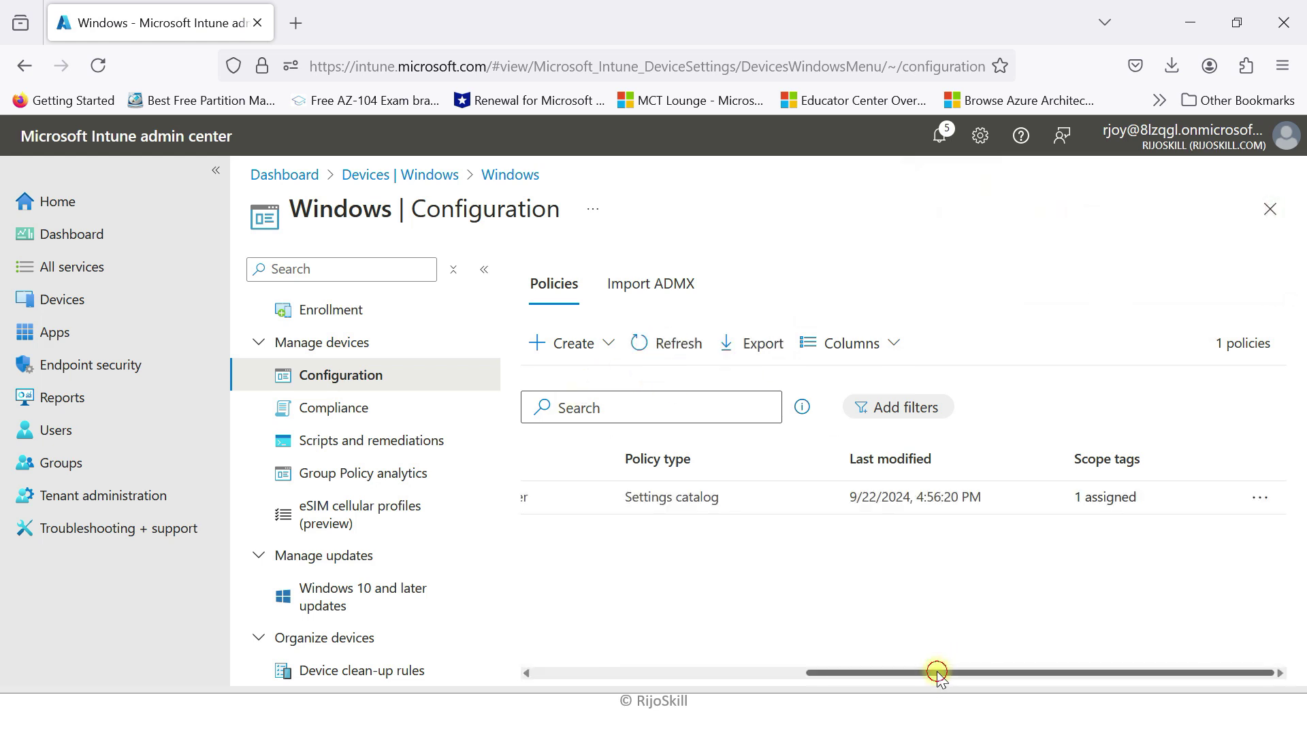
pyautogui.moveTo(936, 670); pyautogui.dragTo(545, 673)
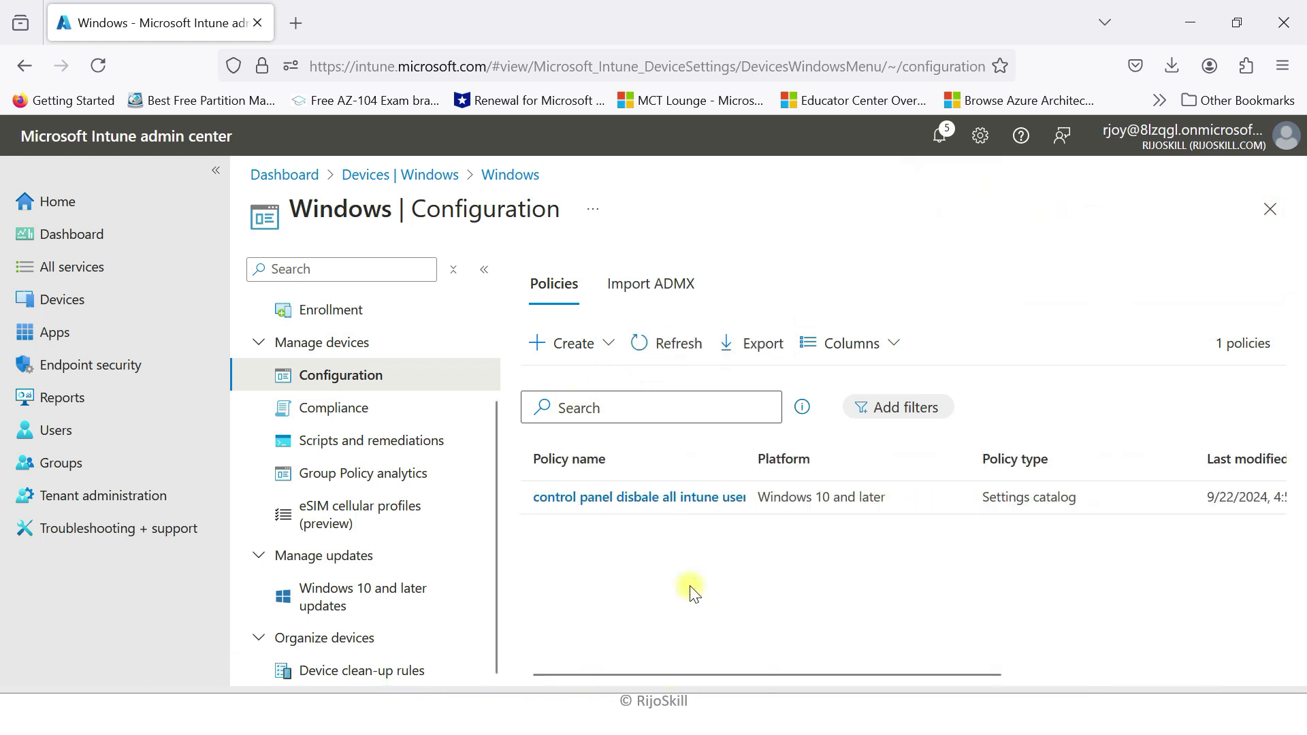